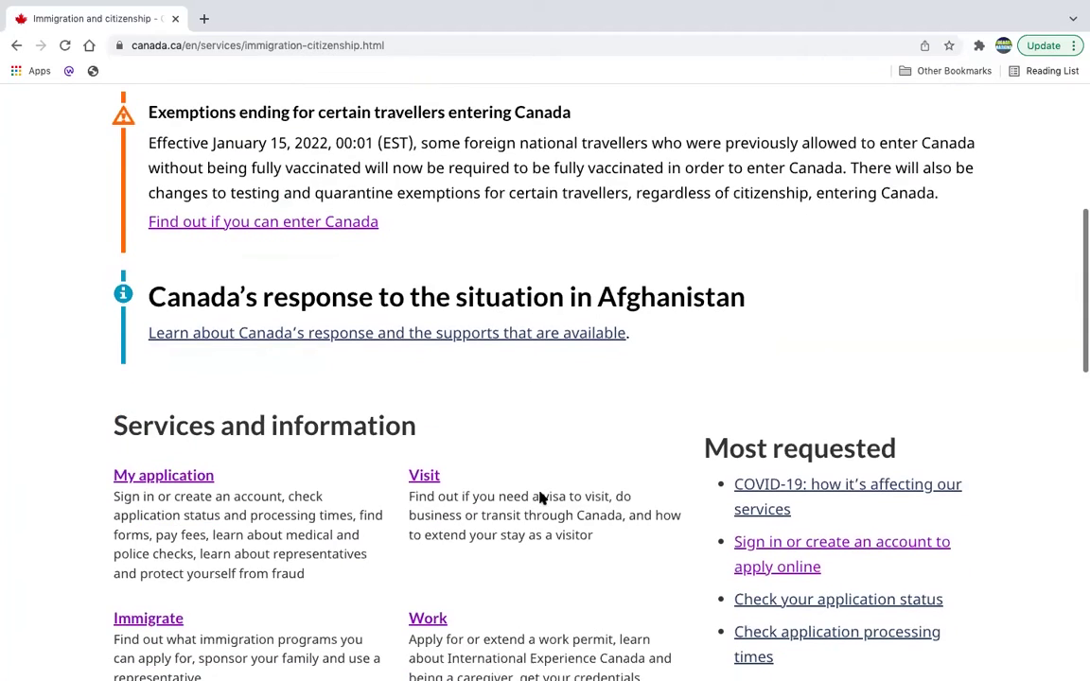
Open the Visit Canada section and go to the information on applying for a visitor visa
click(424, 476)
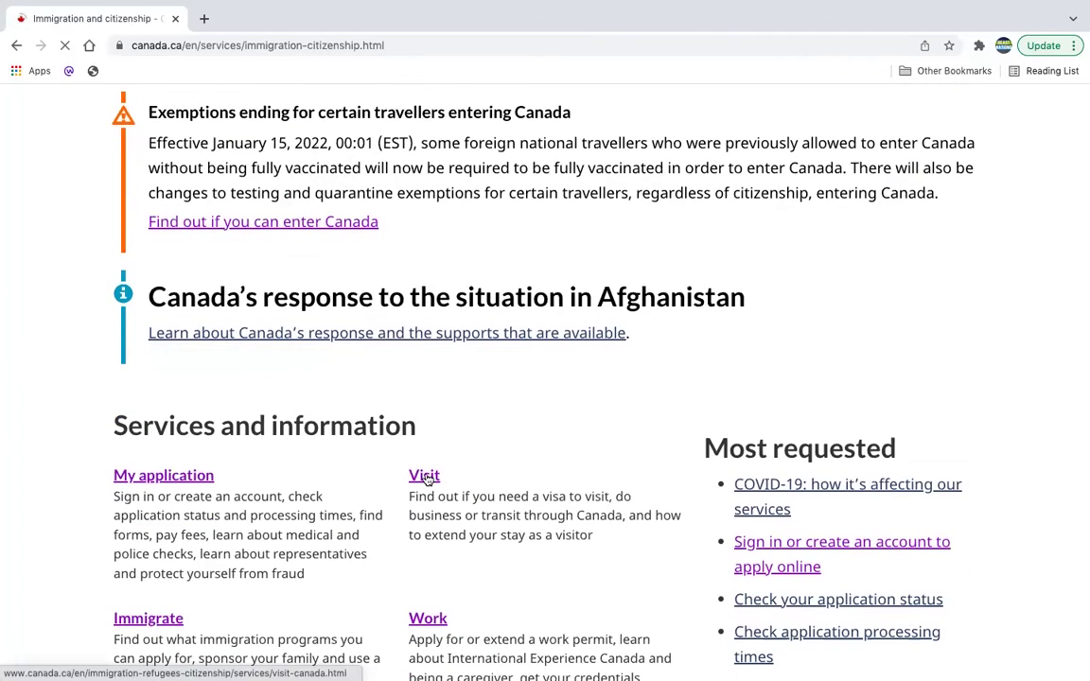
scroll(481, 557, down, 5)
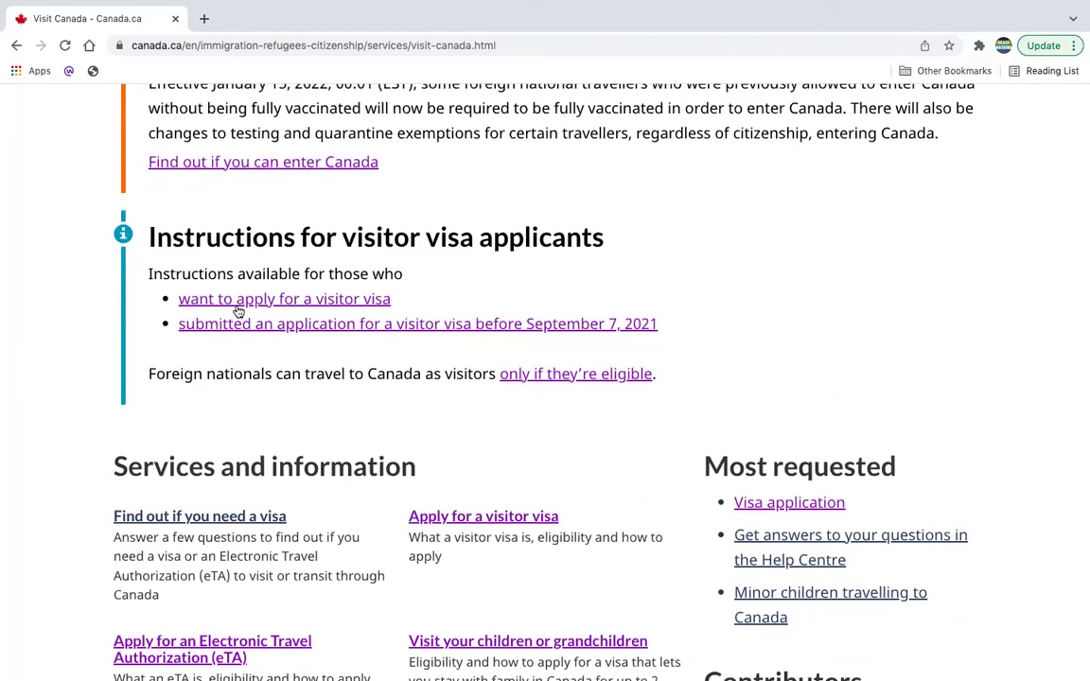
click(478, 520)
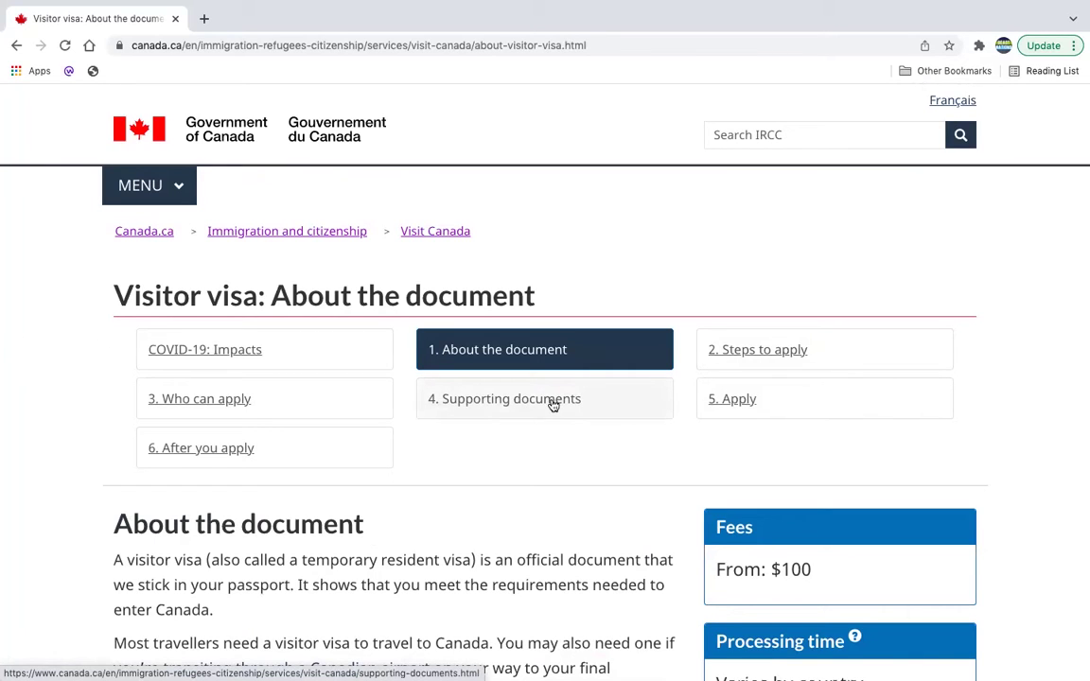
Open the visitor visa guide's supporting documents section and look over which documents applicants must submit
click(519, 405)
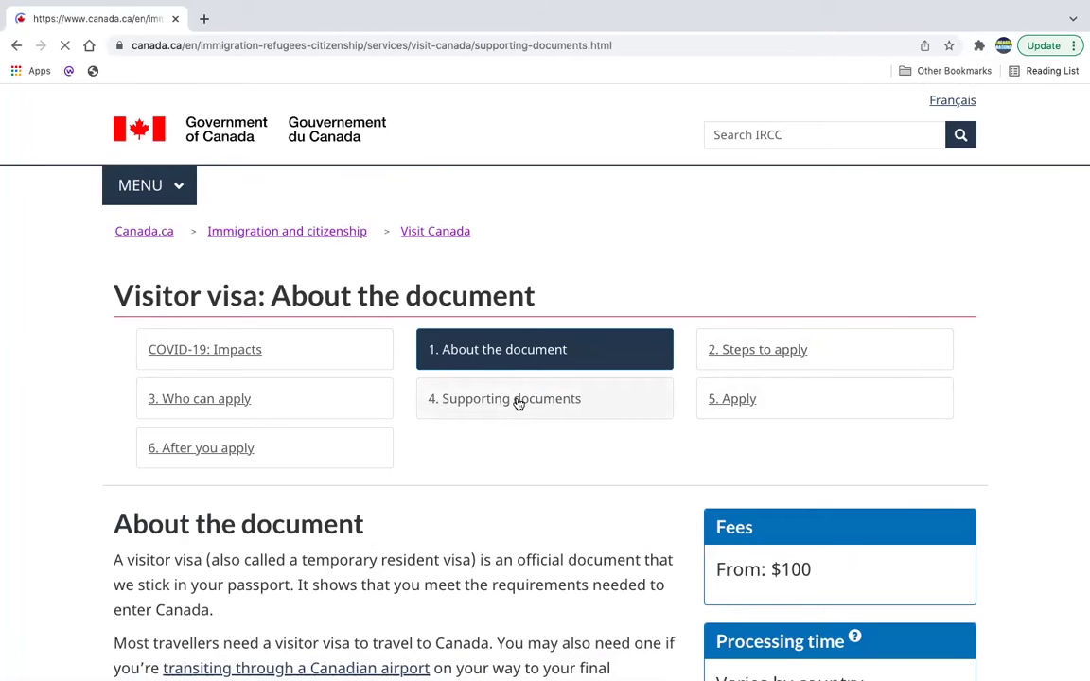
scroll(518, 405, down, 5)
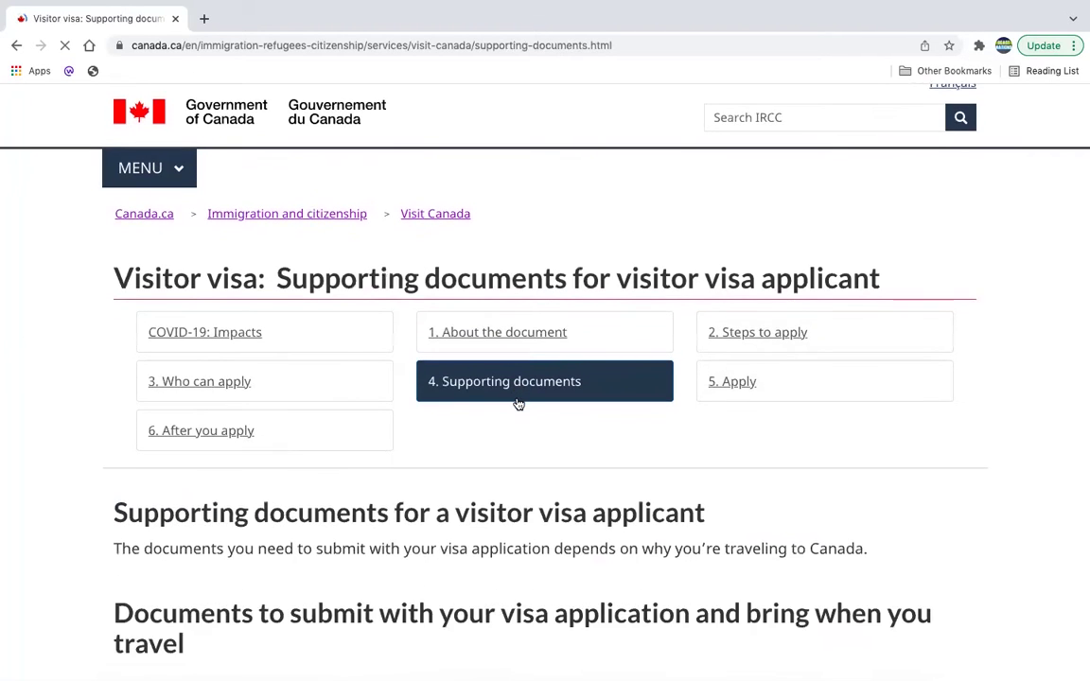
scroll(519, 405, down, 4)
scroll(519, 405, up, 5)
scroll(519, 405, up, 2)
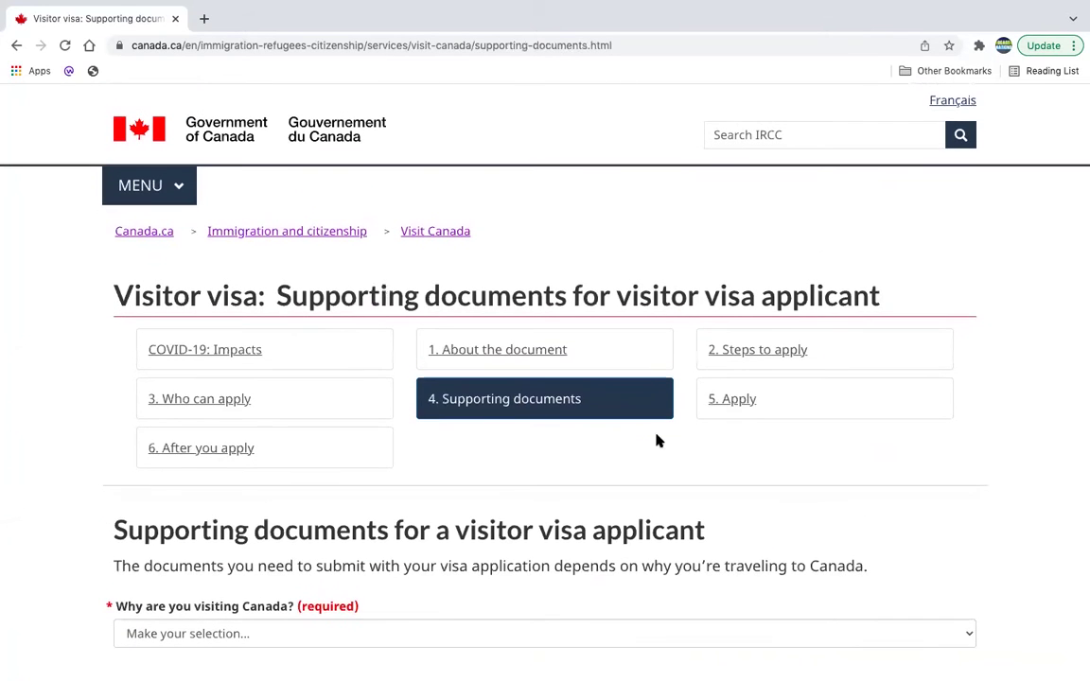
Get the visitor visa application instructions for uniting with a family member, confirm that purpose, and open the IRCC Portal guide
click(736, 402)
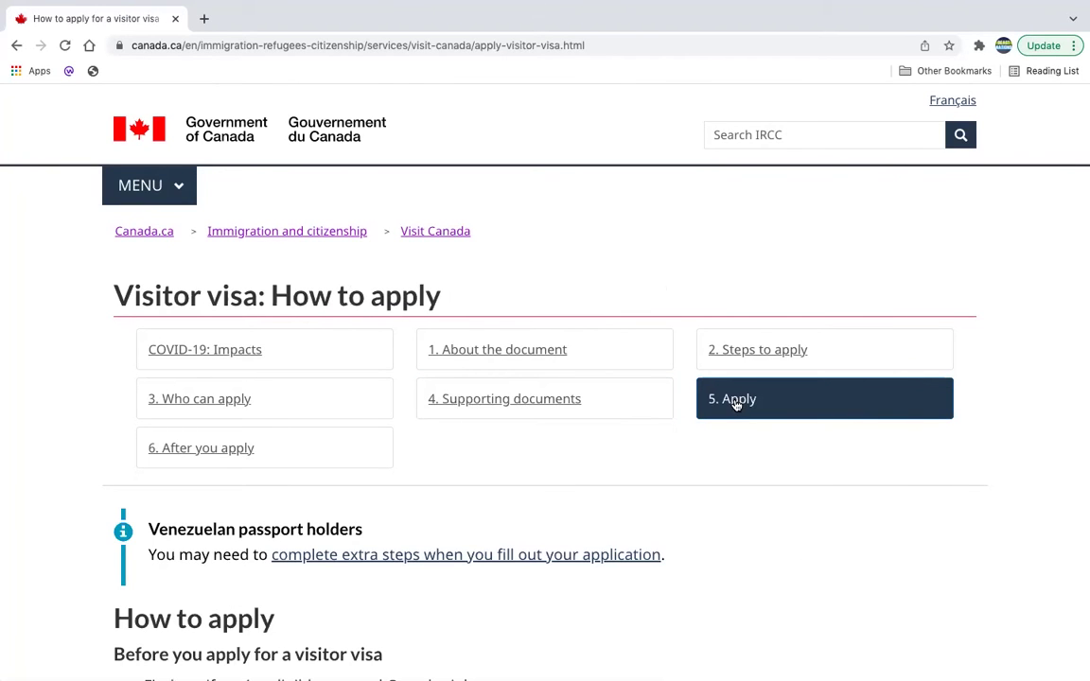
scroll(774, 530, down, 6)
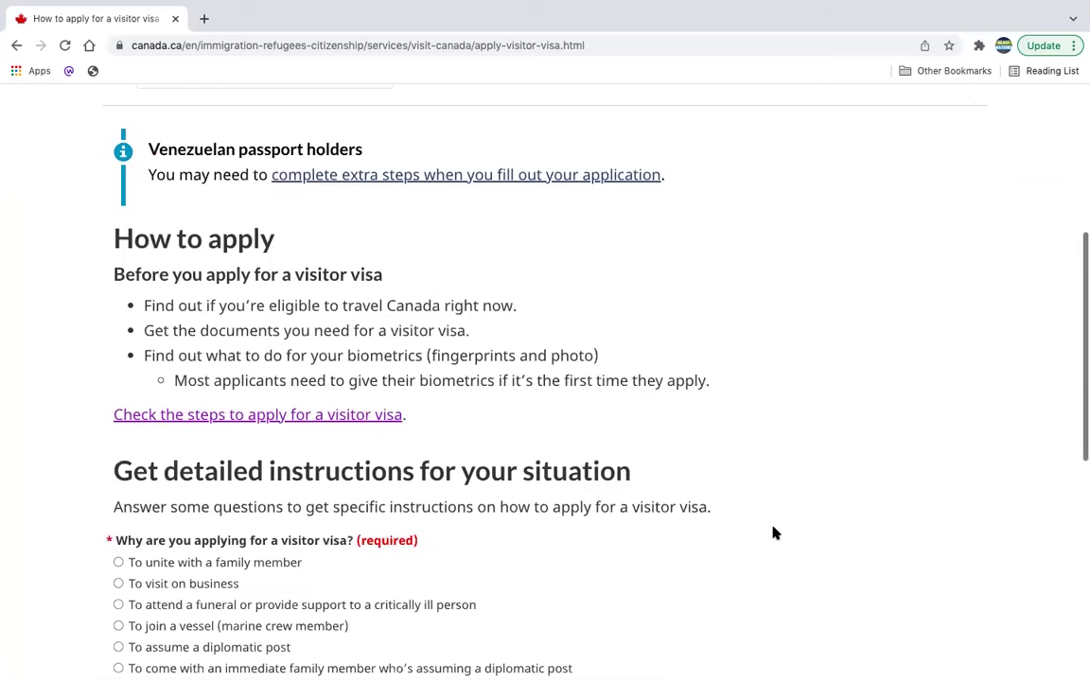
scroll(774, 533, up, 1)
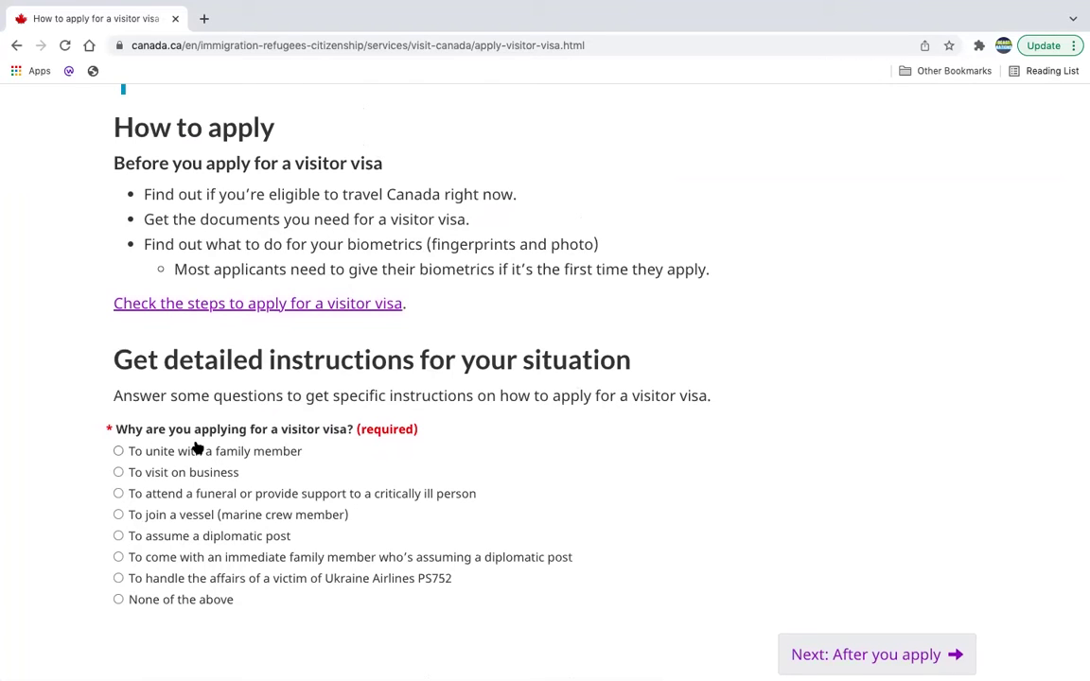
click(119, 453)
scroll(363, 646, down, 1)
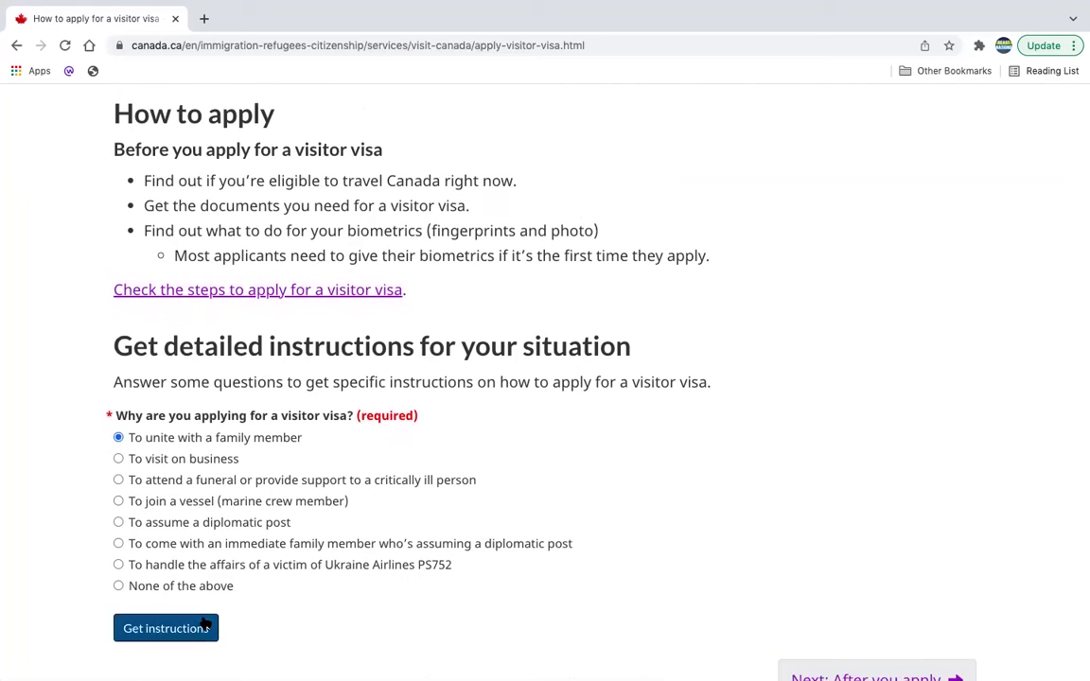
click(165, 628)
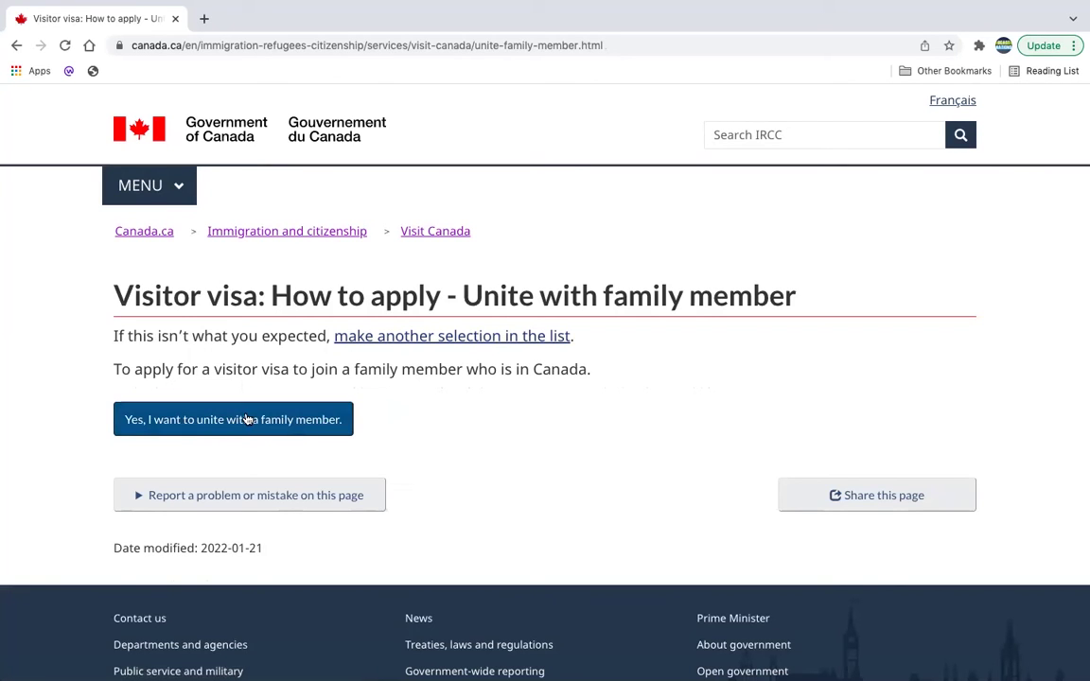
click(210, 425)
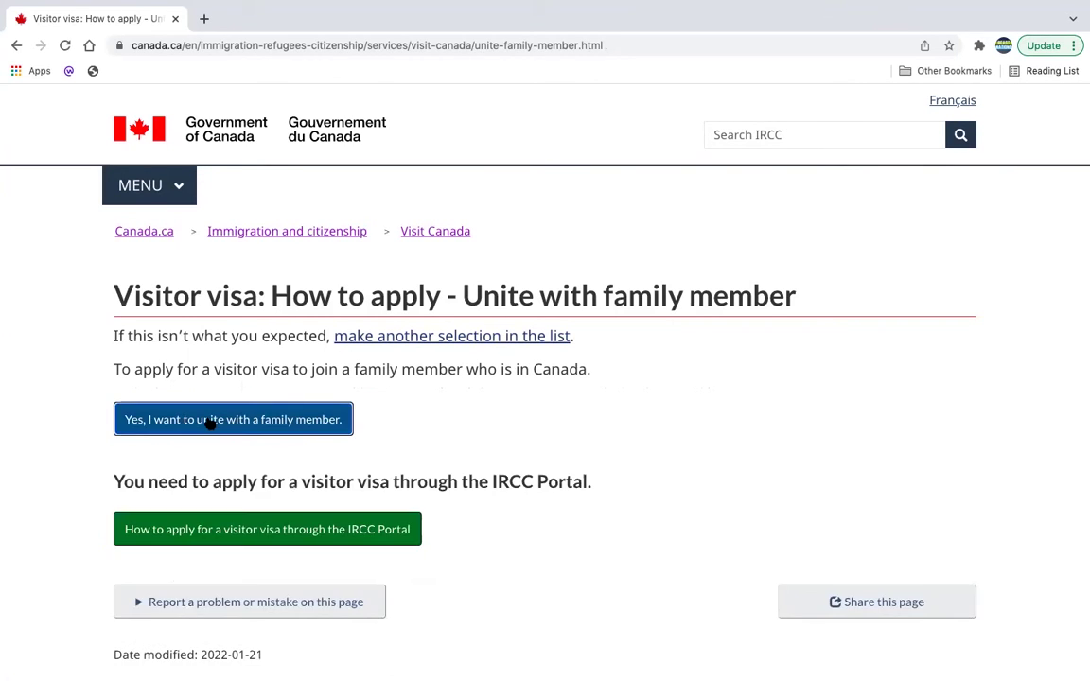
click(264, 536)
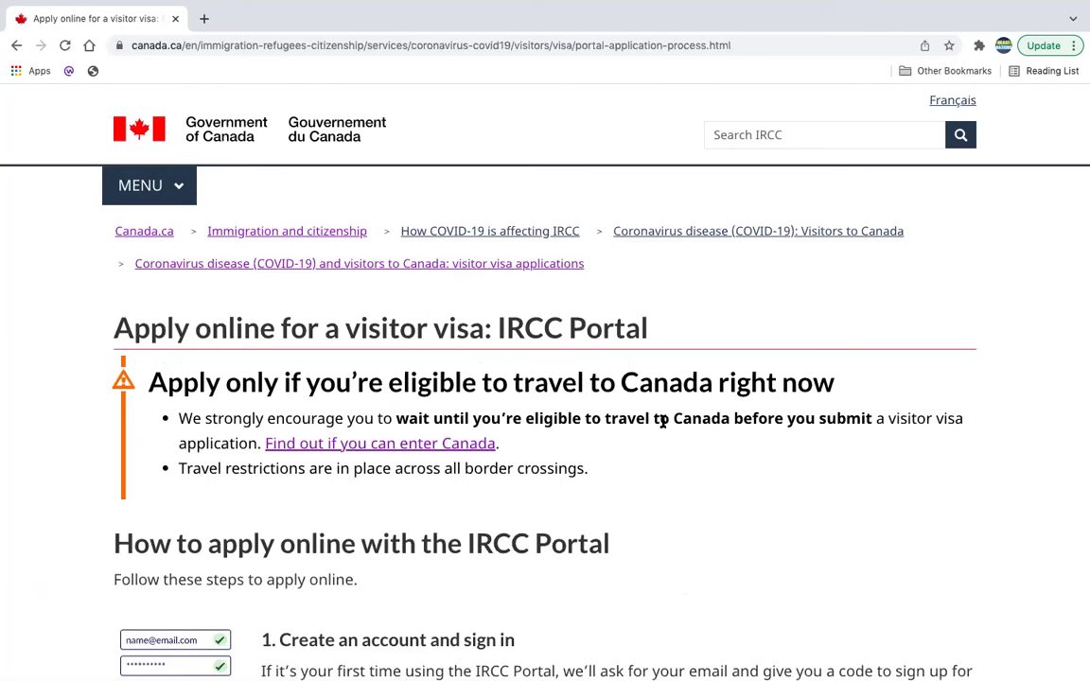
Review the IRCC Portal application steps, highlighting the credit card payment heading, and follow the sign-in link for existing account holders
scroll(662, 422, down, 3)
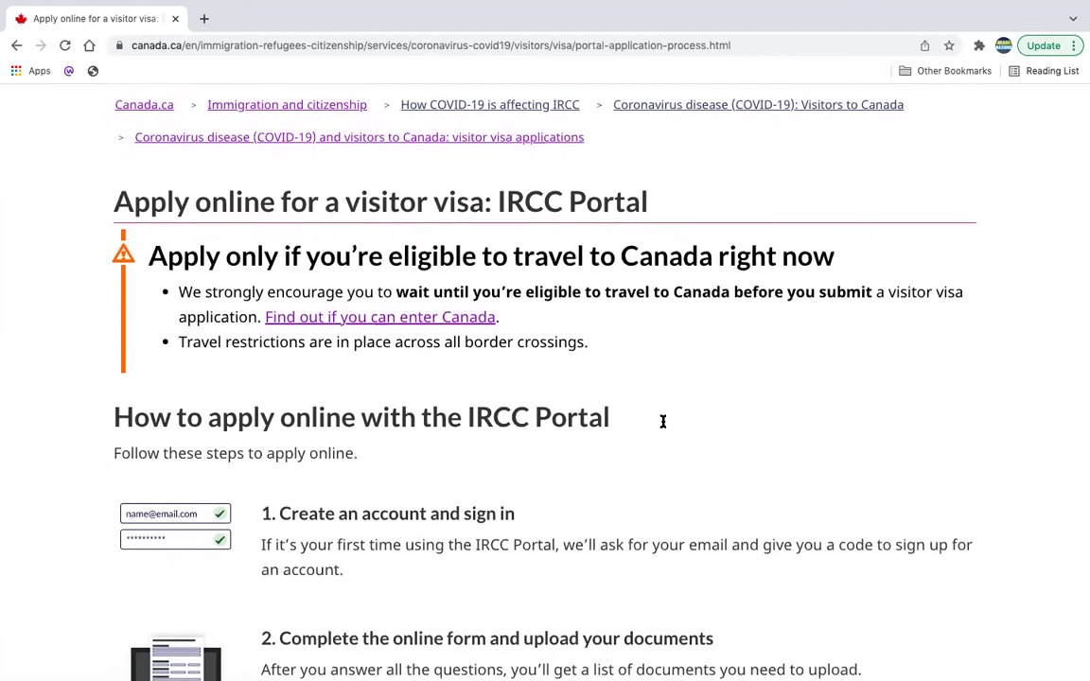
scroll(568, 492, down, 5)
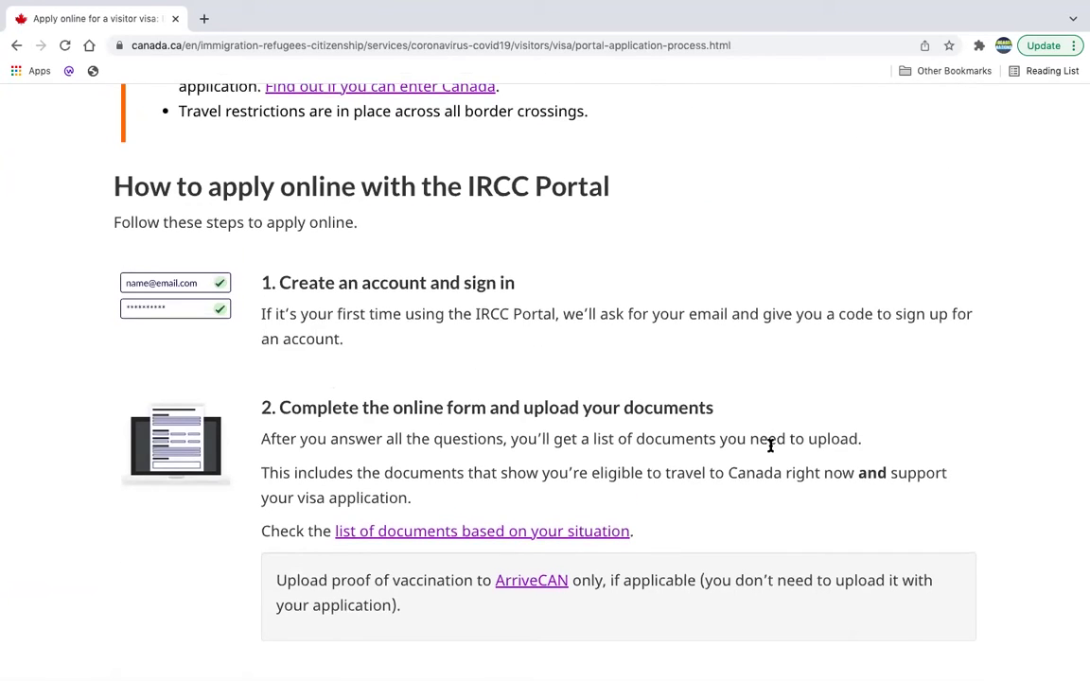
scroll(768, 446, down, 4)
scroll(772, 451, down, 1)
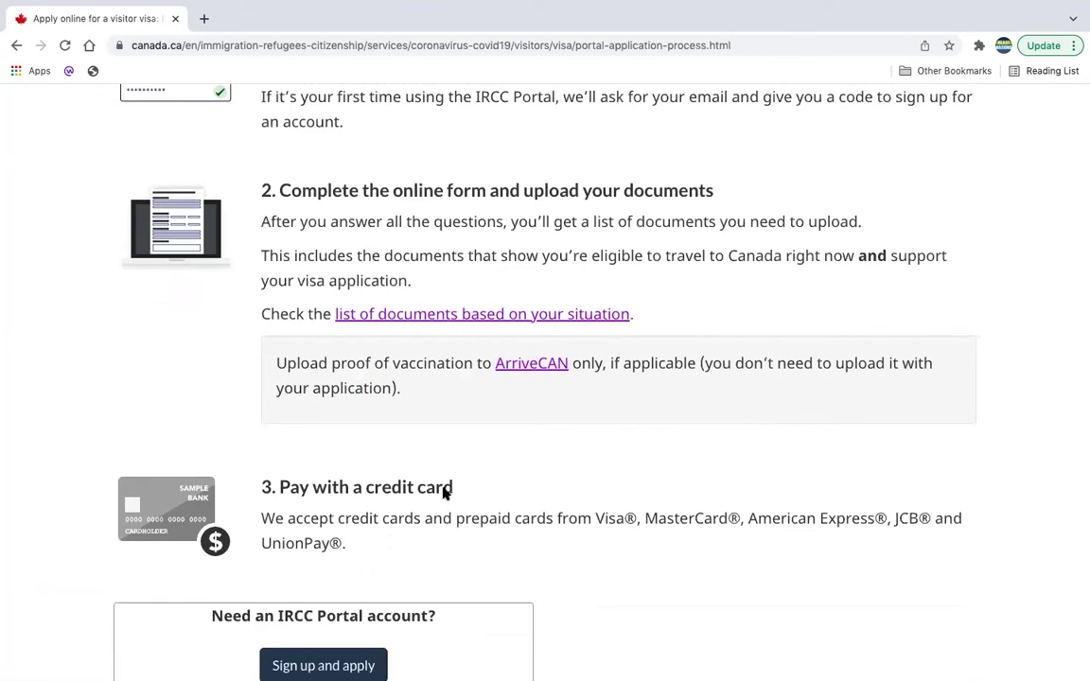
drag(445, 492, 260, 486)
scroll(562, 499, down, 6)
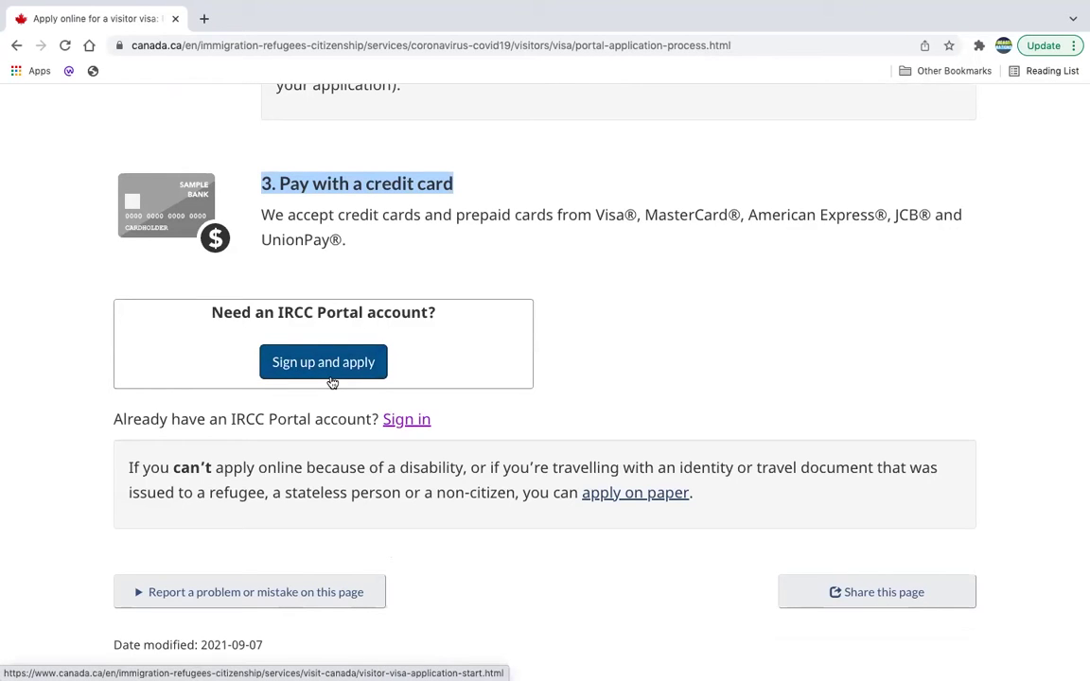
click(407, 423)
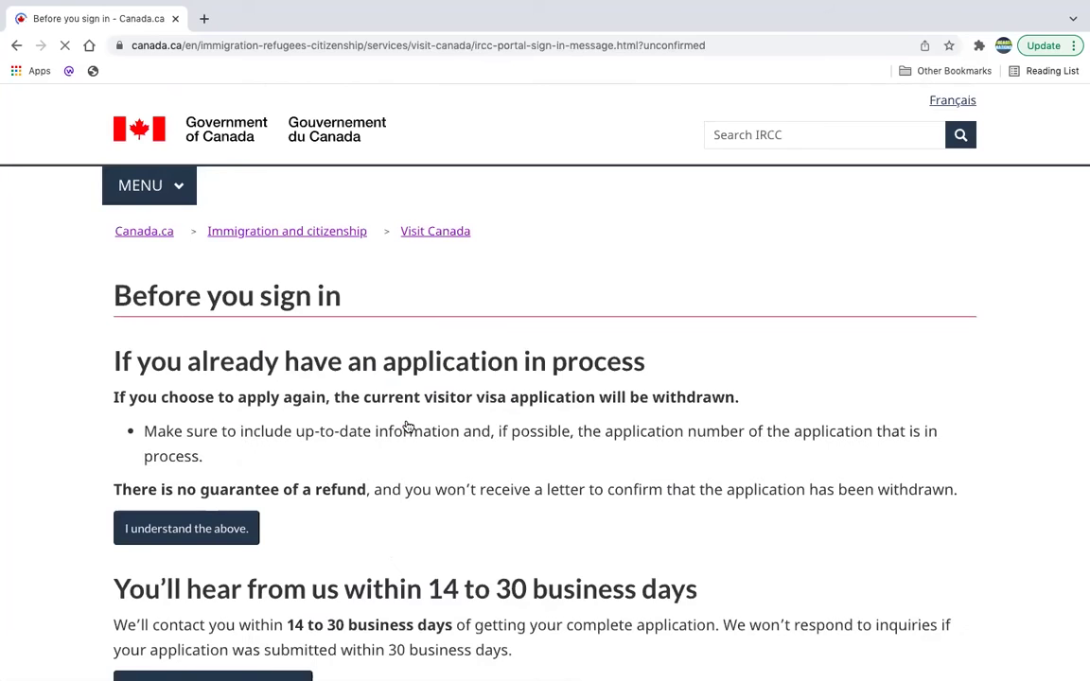
Read and acknowledge the notice about applications already in process, and continue to the IRCC Portal account sign-in
scroll(481, 473, down, 2)
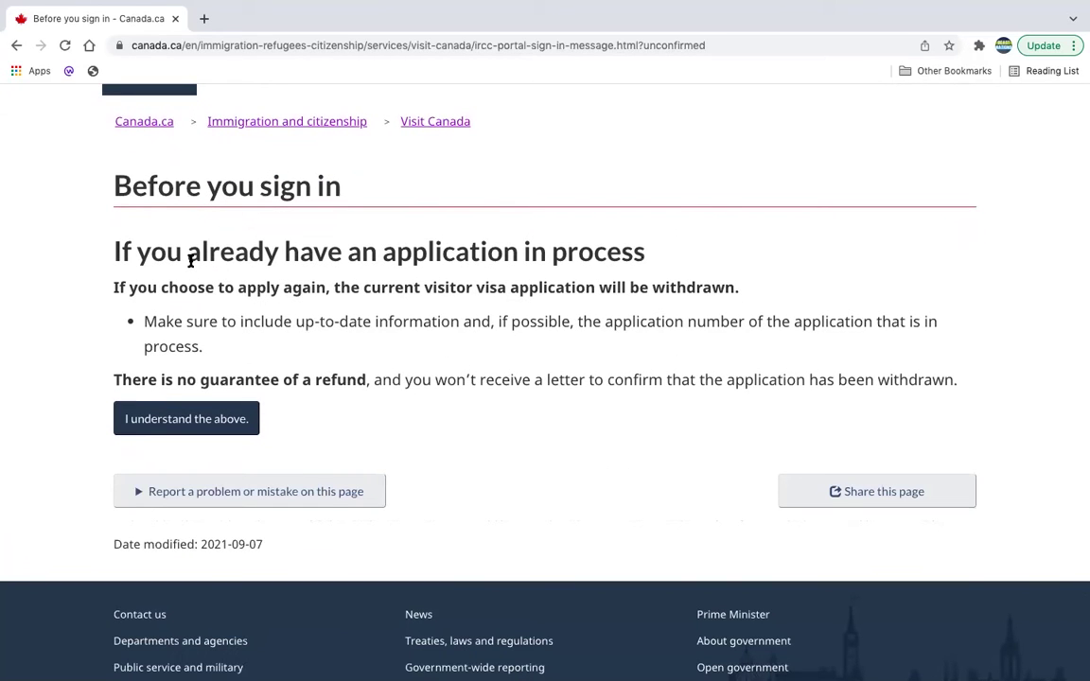
drag(106, 292, 741, 292)
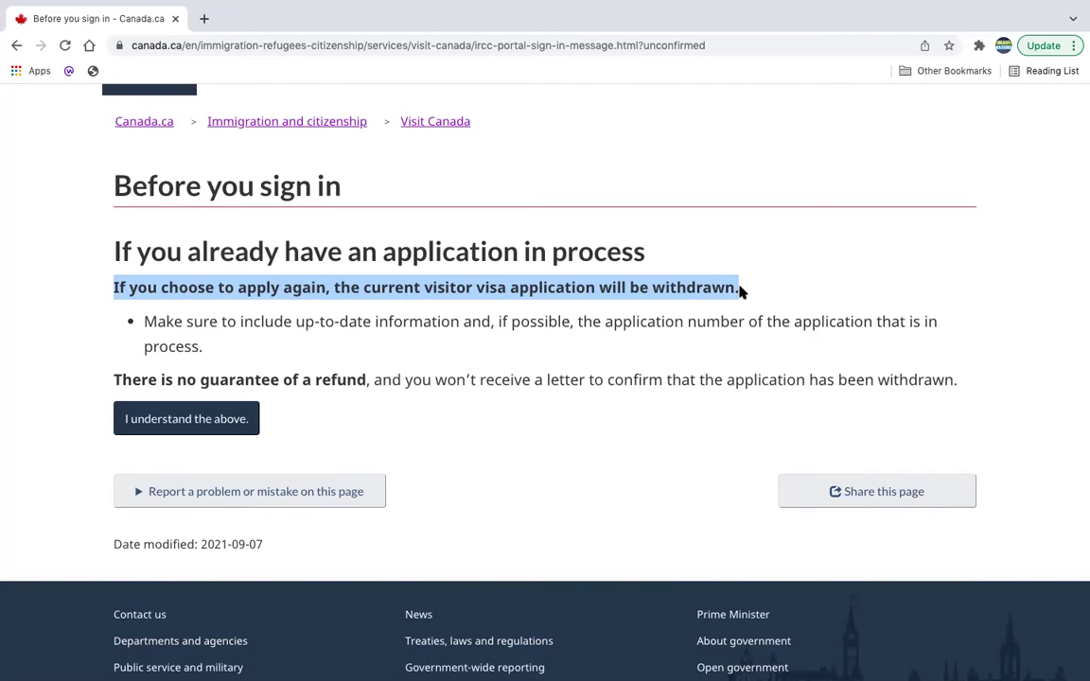
drag(118, 379, 367, 380)
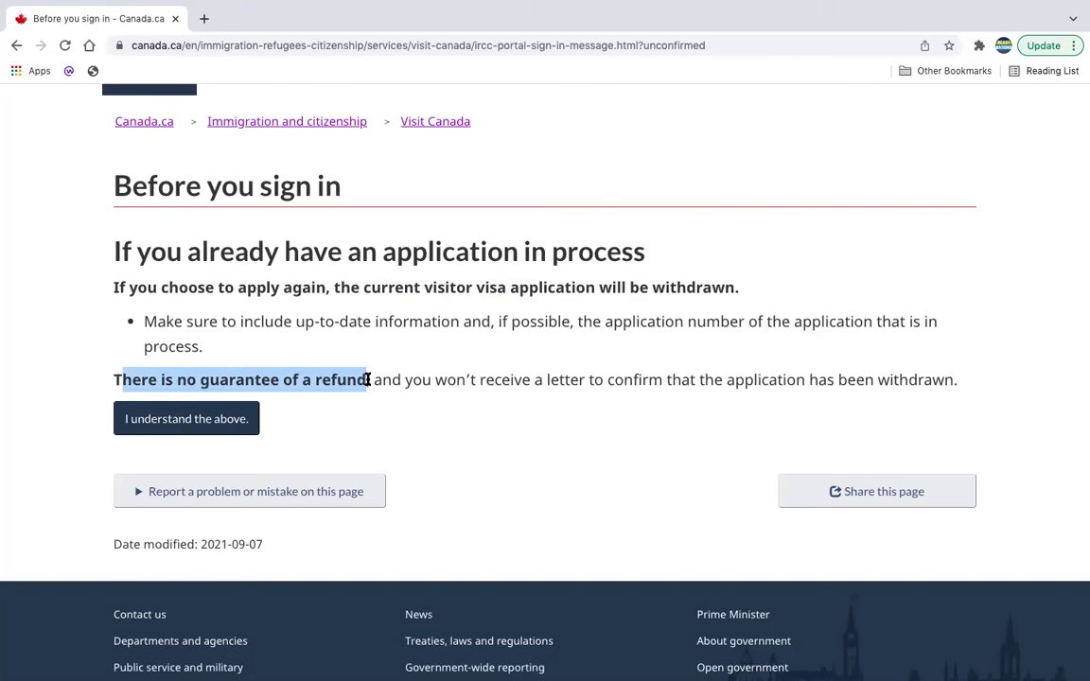
click(199, 426)
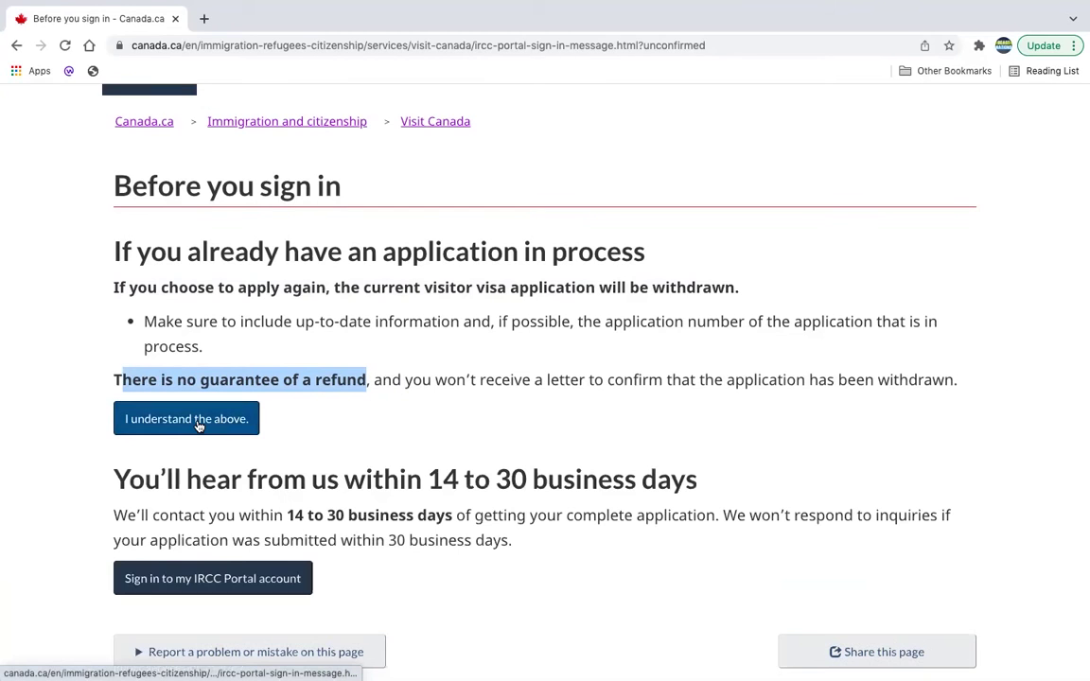
drag(113, 480, 698, 479)
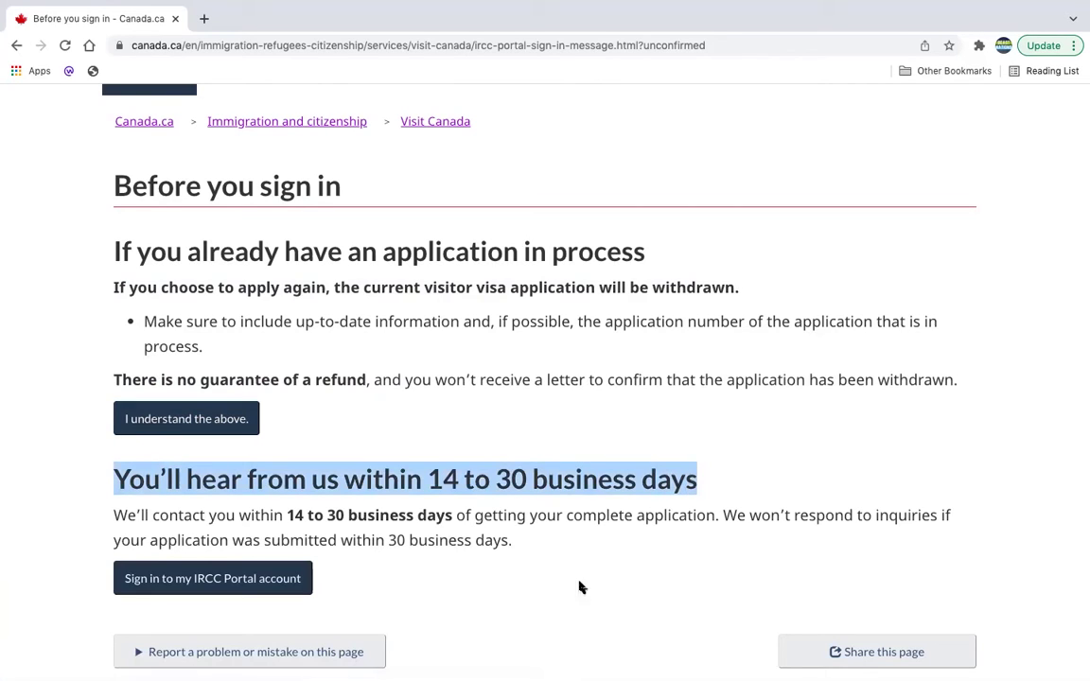
click(269, 580)
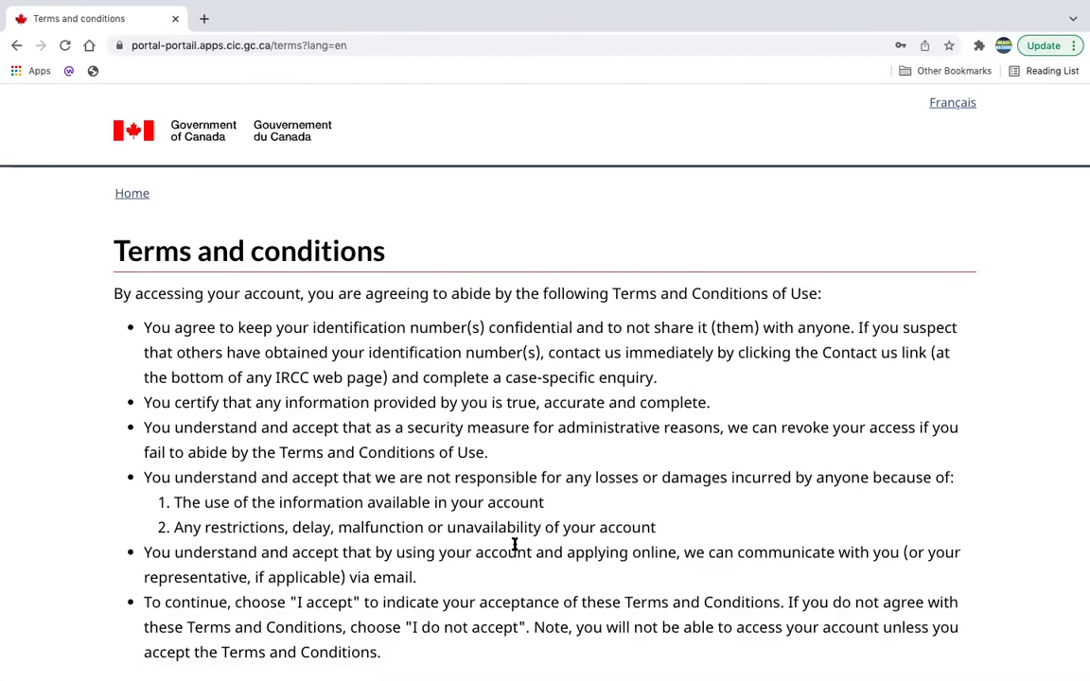
Read through the IRCC Portal's terms and conditions and accept them
scroll(515, 545, down, 2)
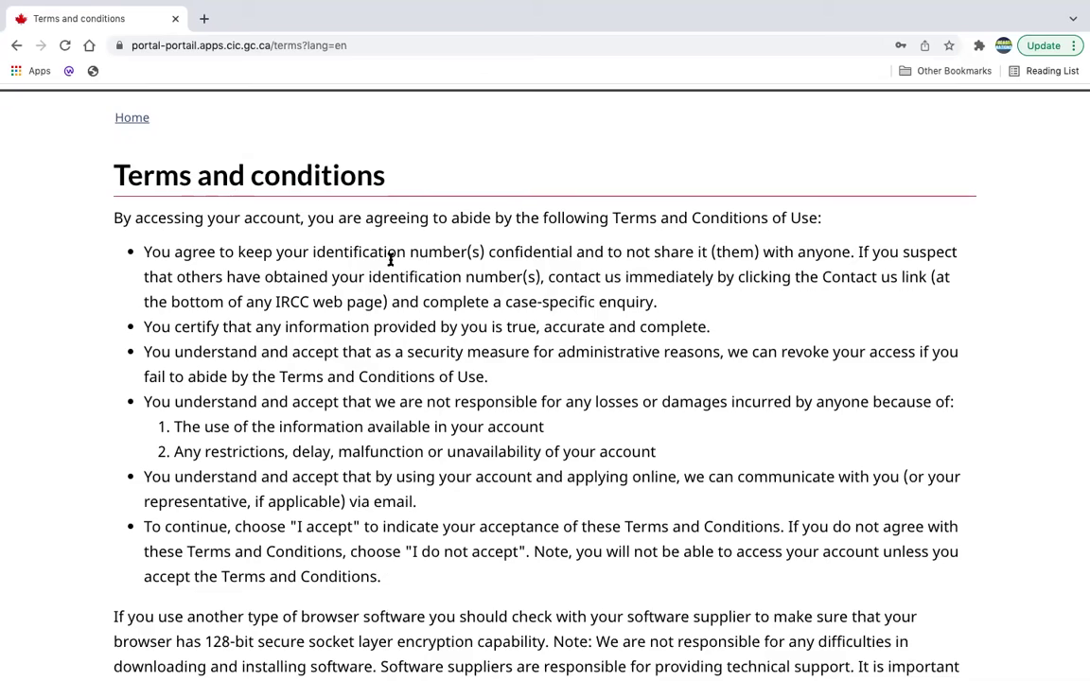
scroll(388, 374, down, 1)
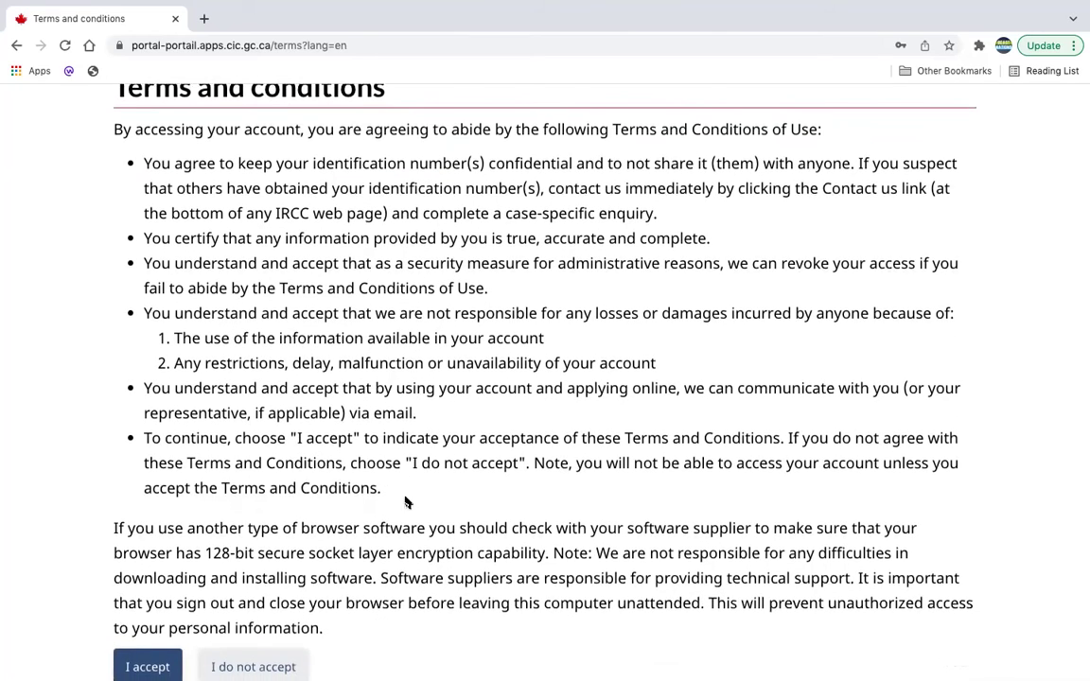
scroll(381, 501, down, 5)
click(147, 422)
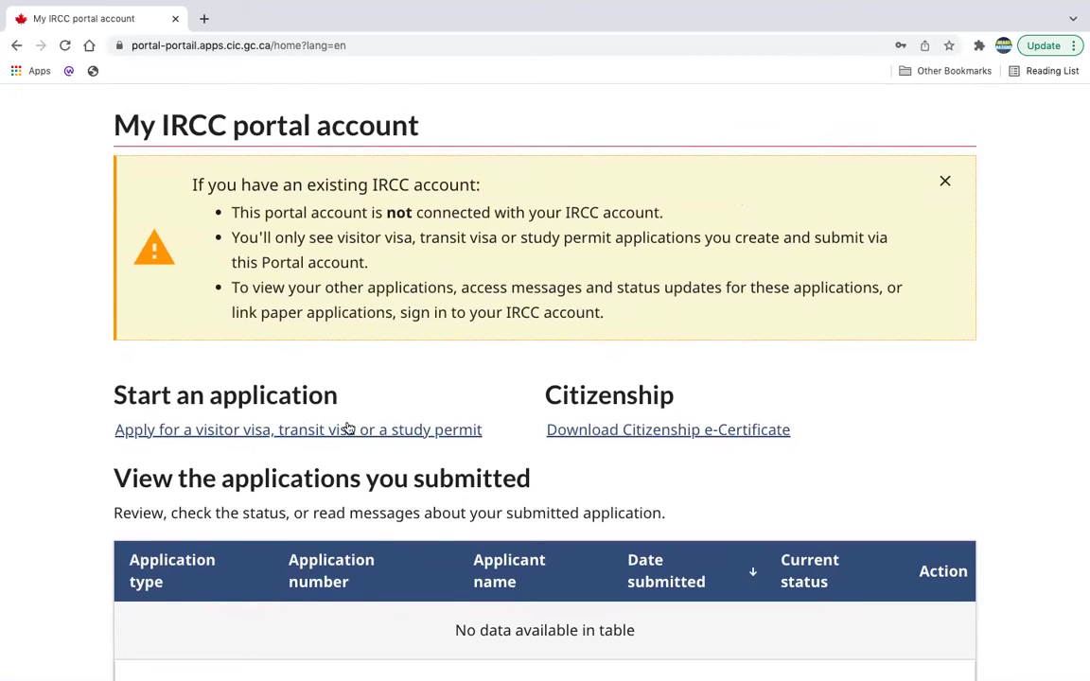
Start a visitor visa, transit visa or study permit application, reviewing the preparation information and acknowledging that it is understood
click(208, 429)
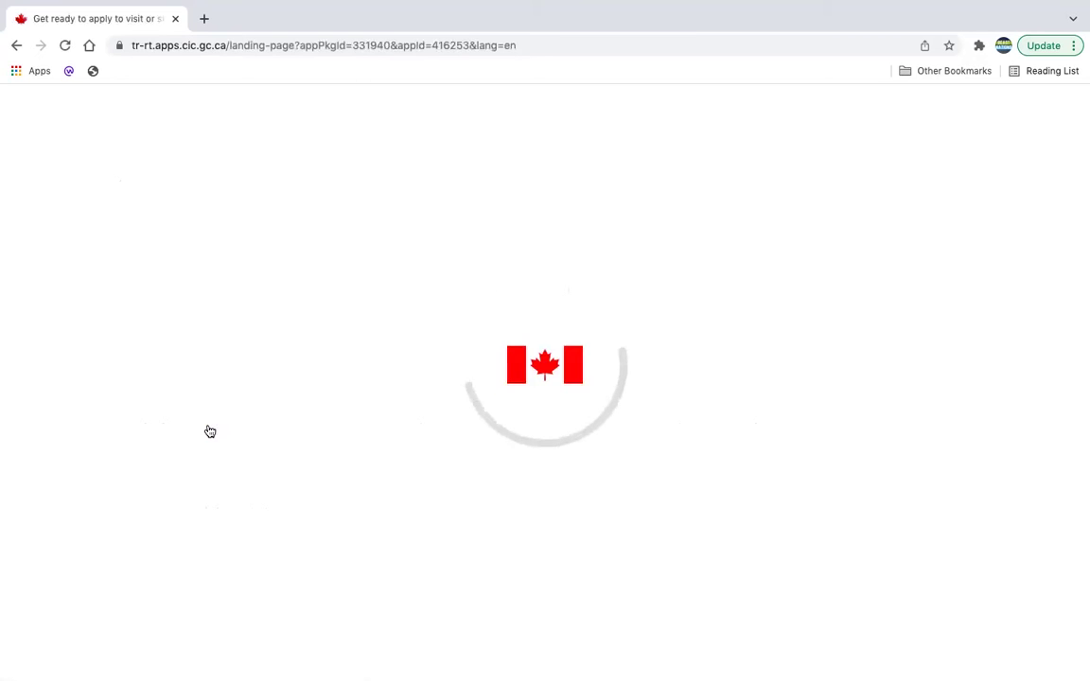
scroll(529, 485, down, 2)
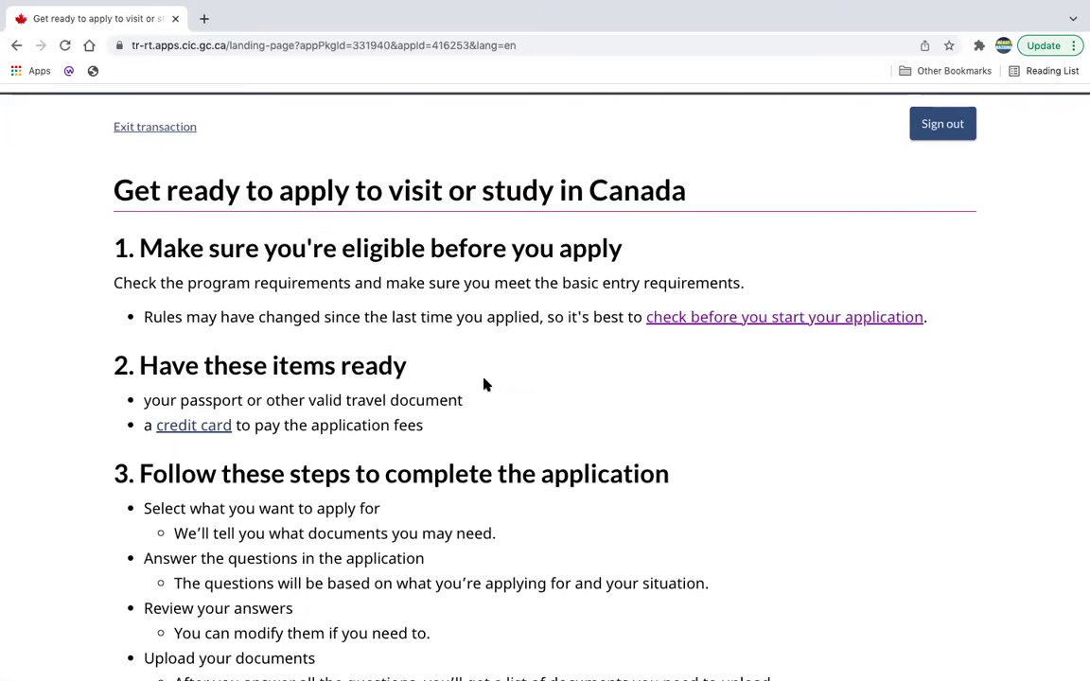
scroll(527, 459, down, 8)
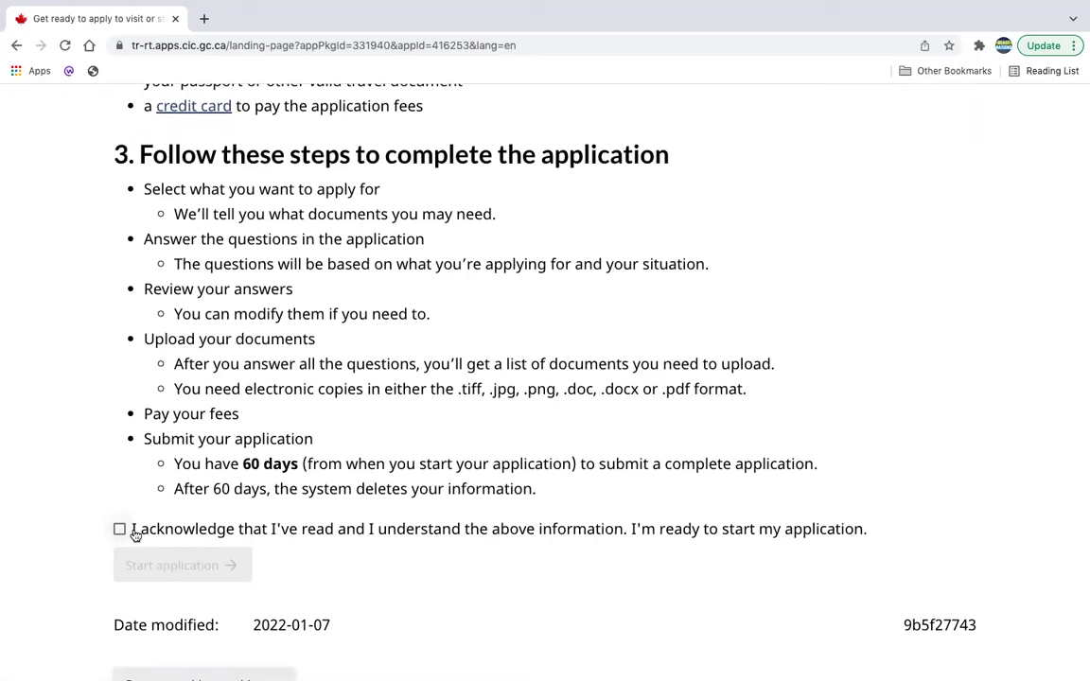
drag(171, 464, 622, 504)
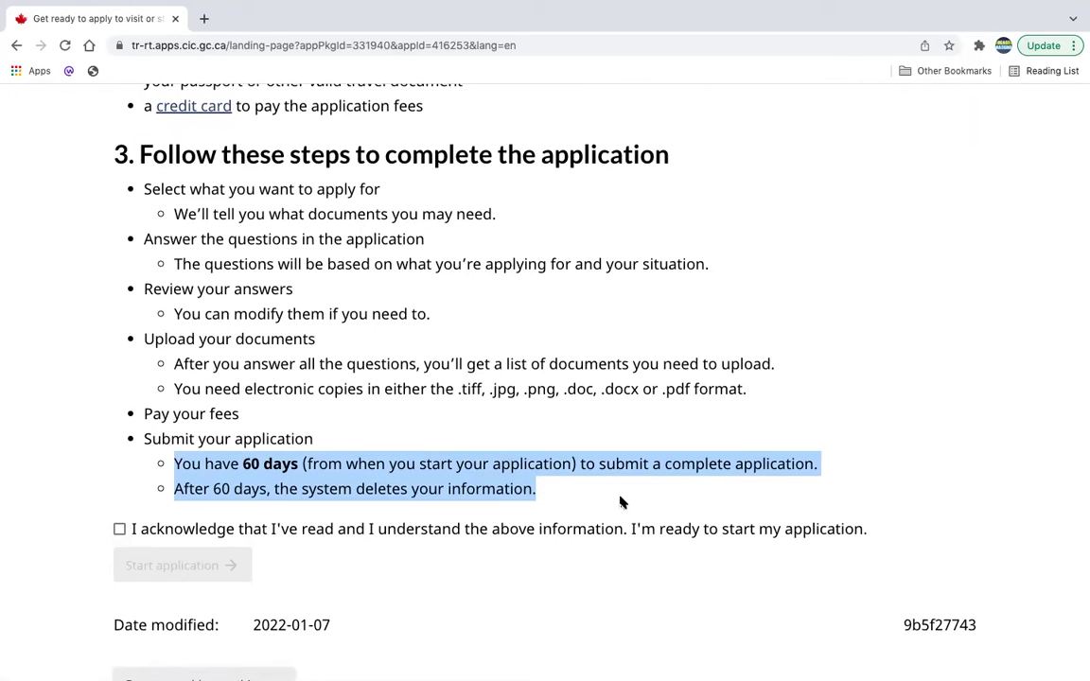
click(121, 530)
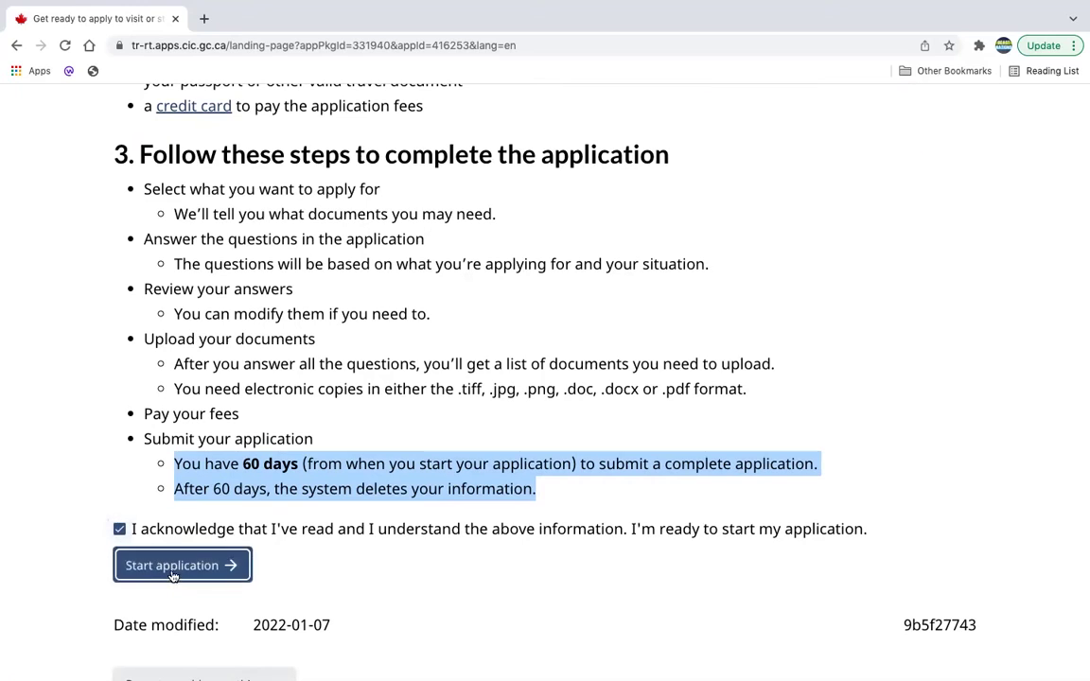
click(117, 567)
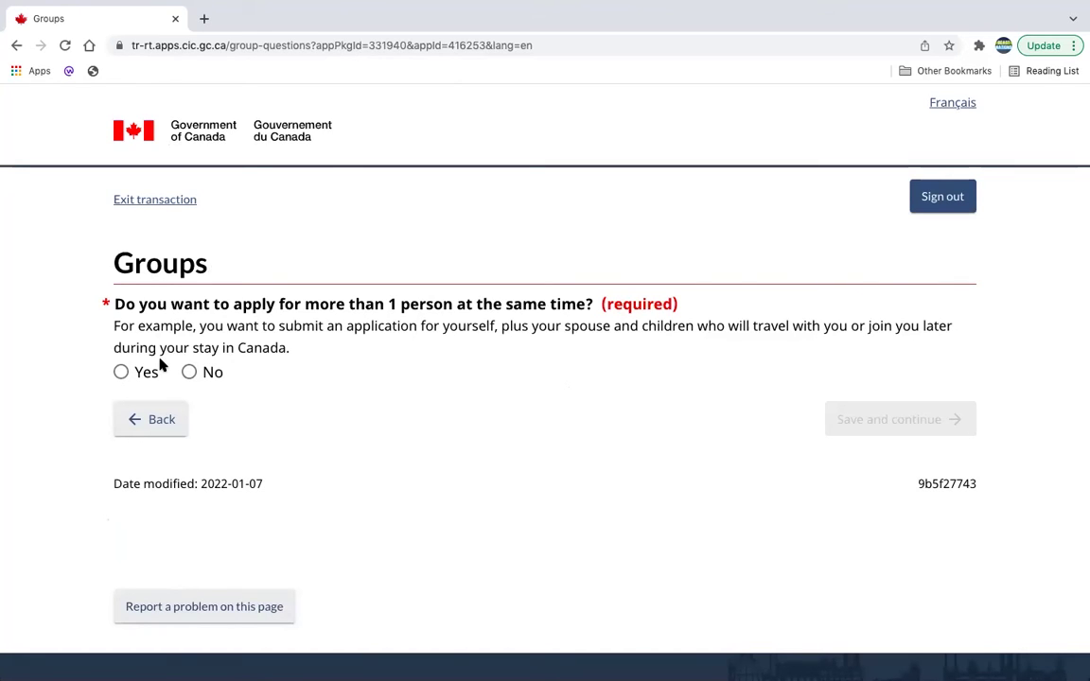
Answer No to applying for more than 1 person at the same time, and save the answer
click(190, 371)
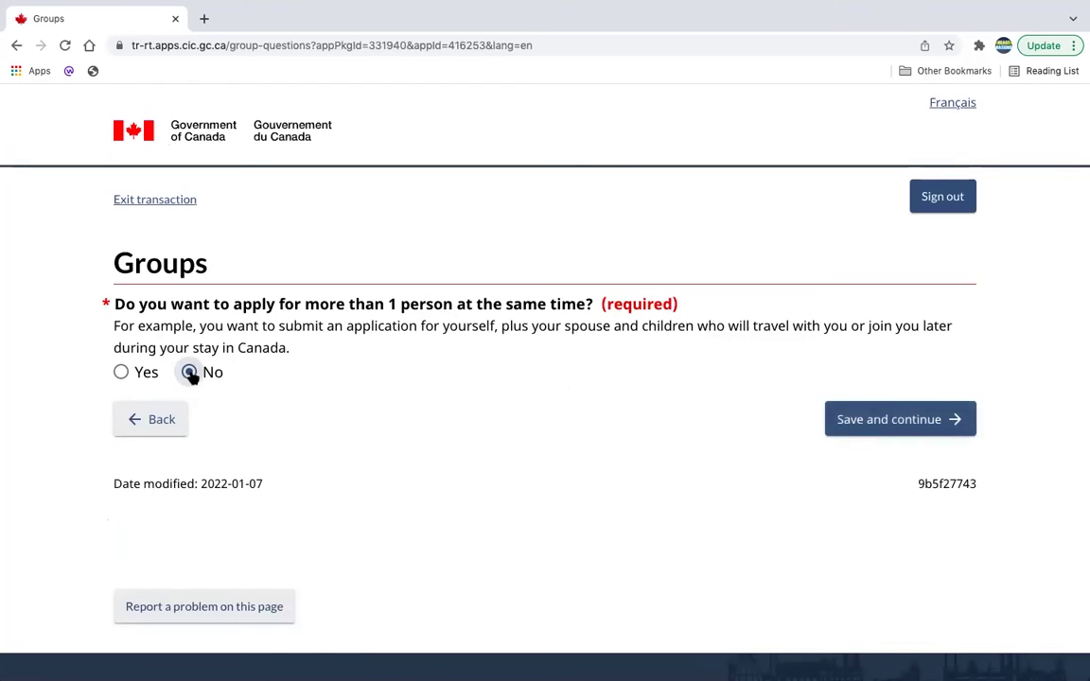
click(877, 427)
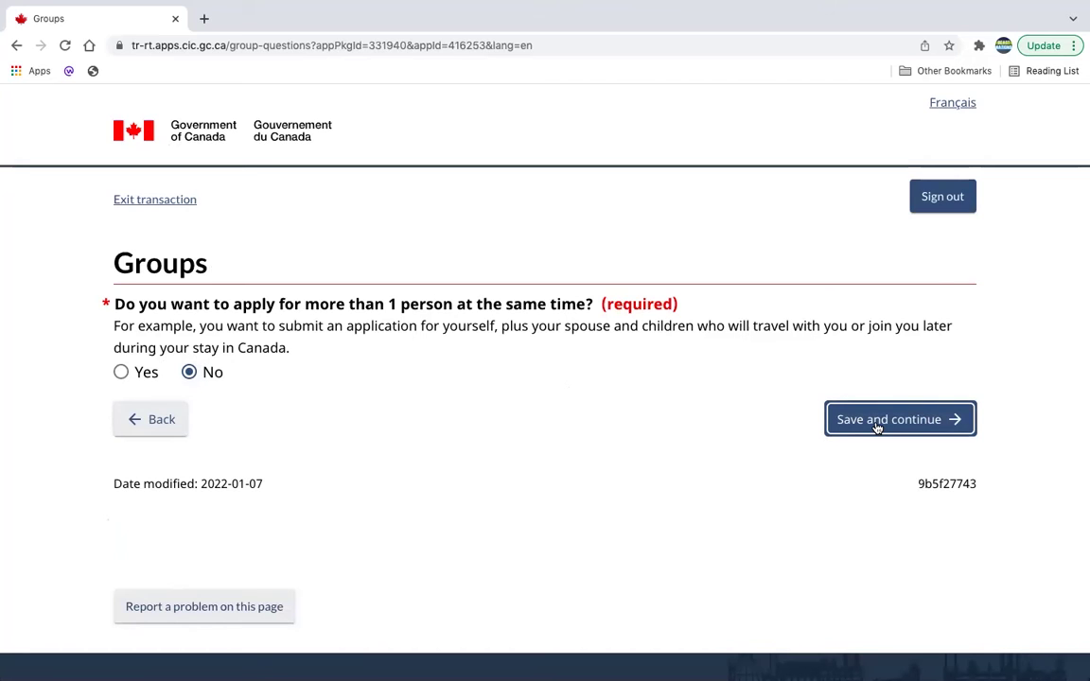
Change the answer about applying for more than 1 person at the same time to Yes, and review the group application requirements
click(122, 373)
scroll(583, 423, down, 3)
scroll(587, 423, up, 3)
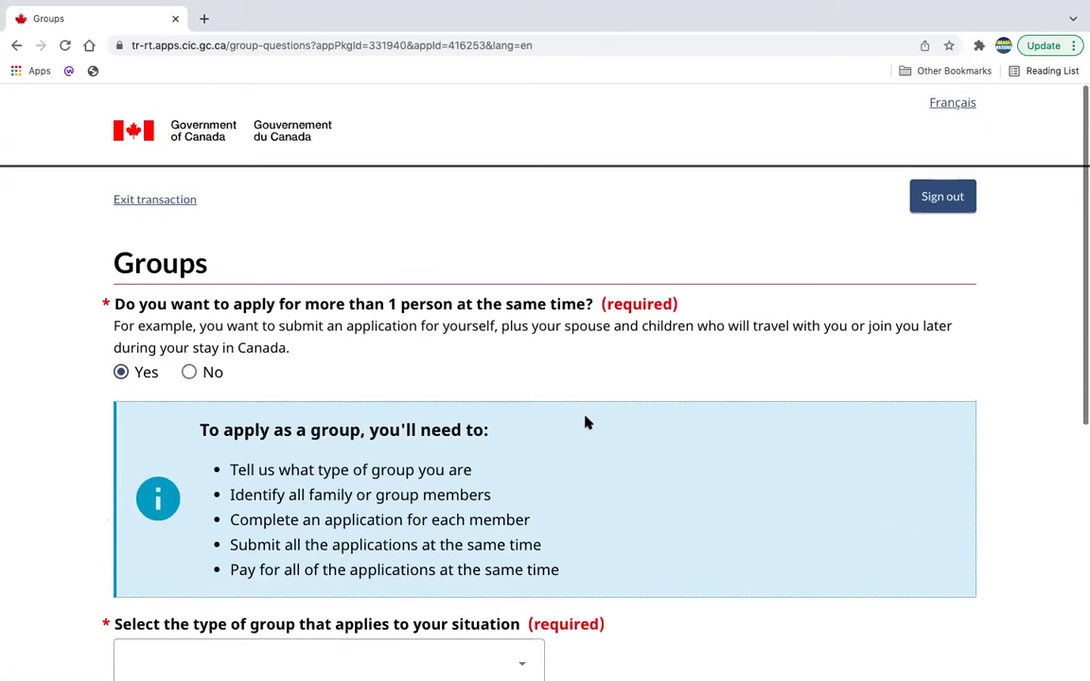
scroll(586, 423, down, 1)
scroll(586, 423, down, 1)
scroll(585, 423, down, 1)
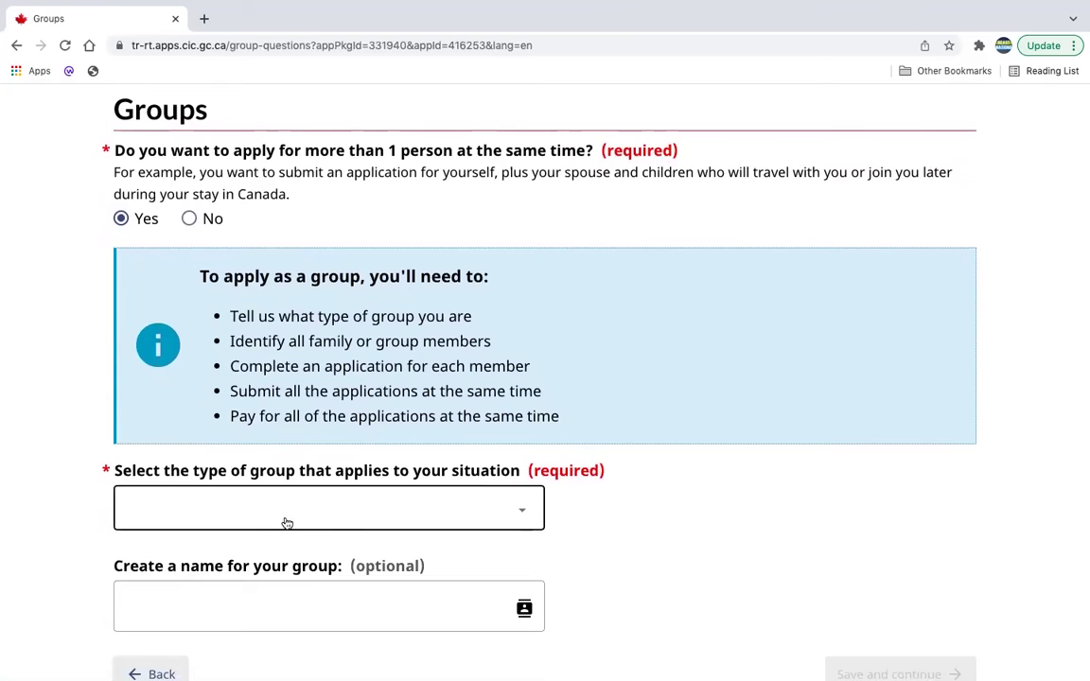
Set the type of group to Family, leave the optional group name blank, and save the group details
click(520, 508)
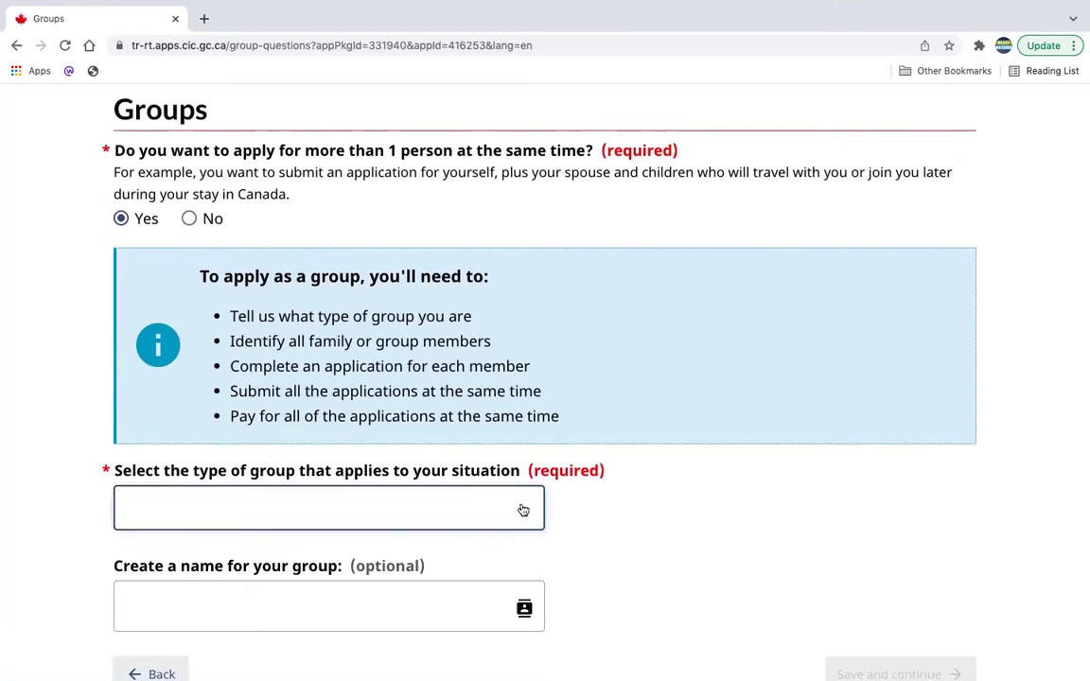
click(521, 509)
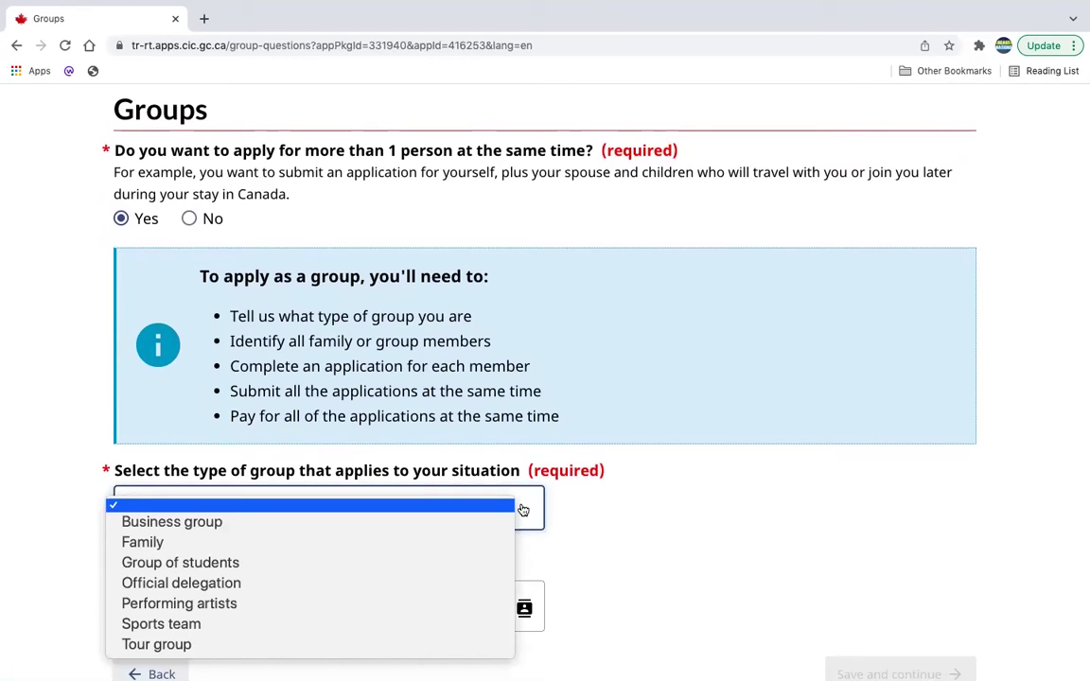
click(418, 547)
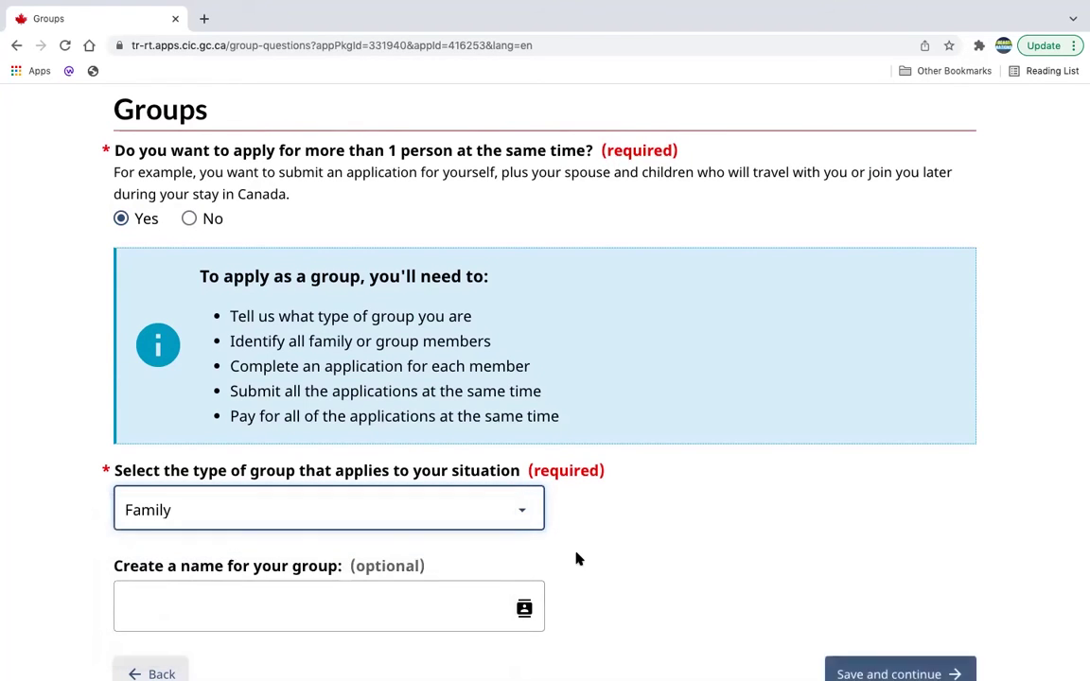
scroll(580, 557, down, 3)
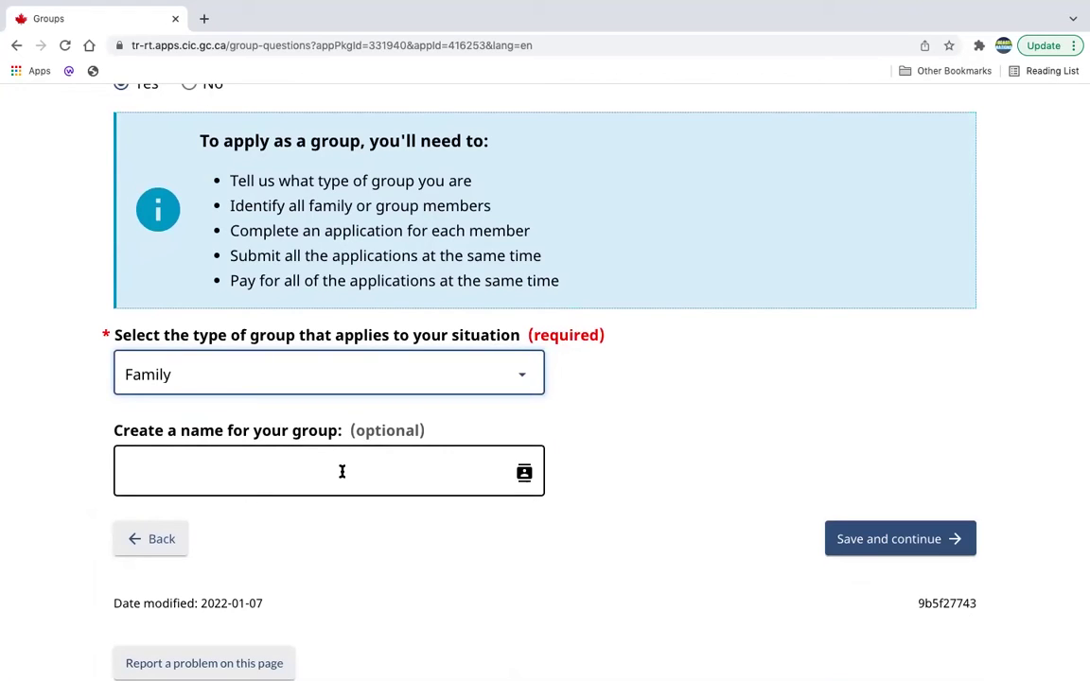
drag(434, 430, 344, 430)
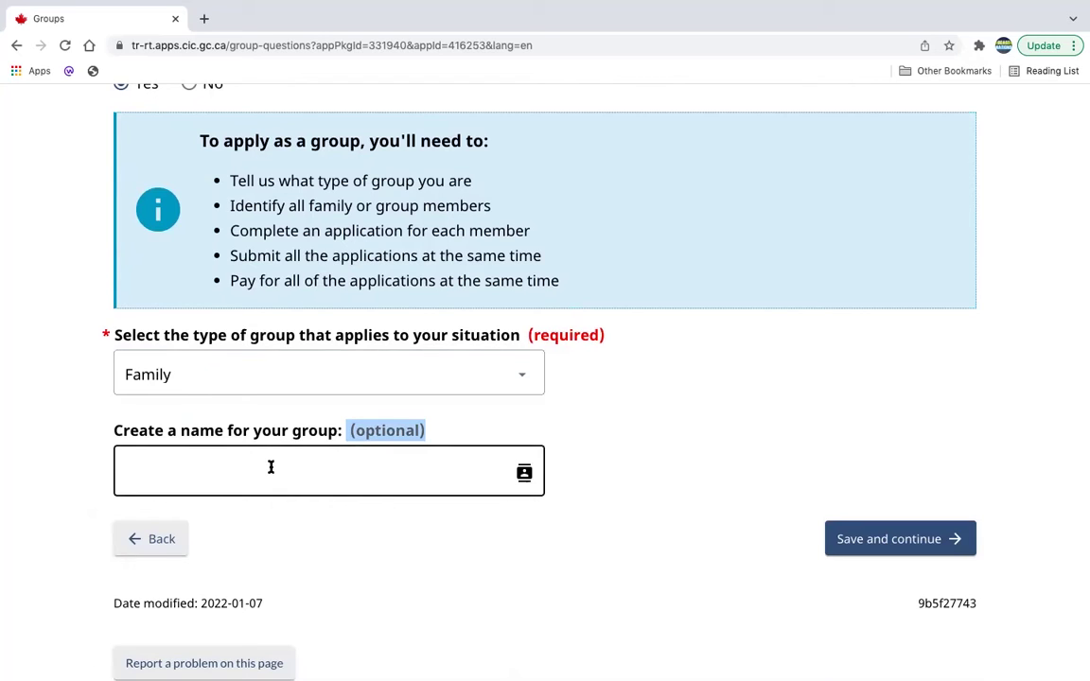
click(407, 465)
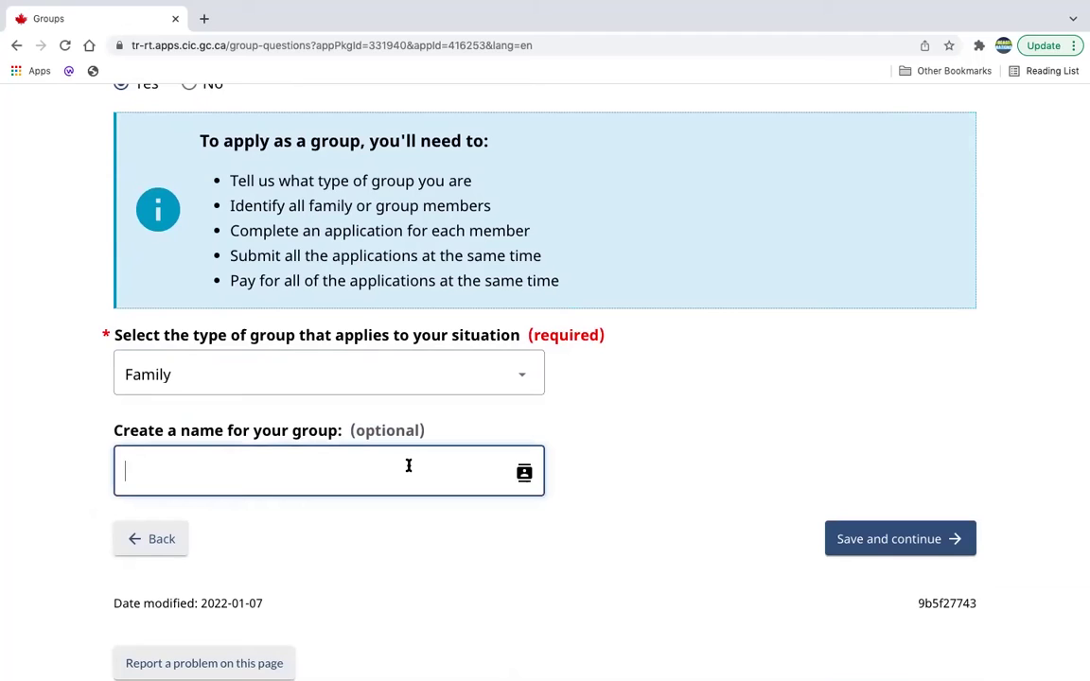
click(900, 539)
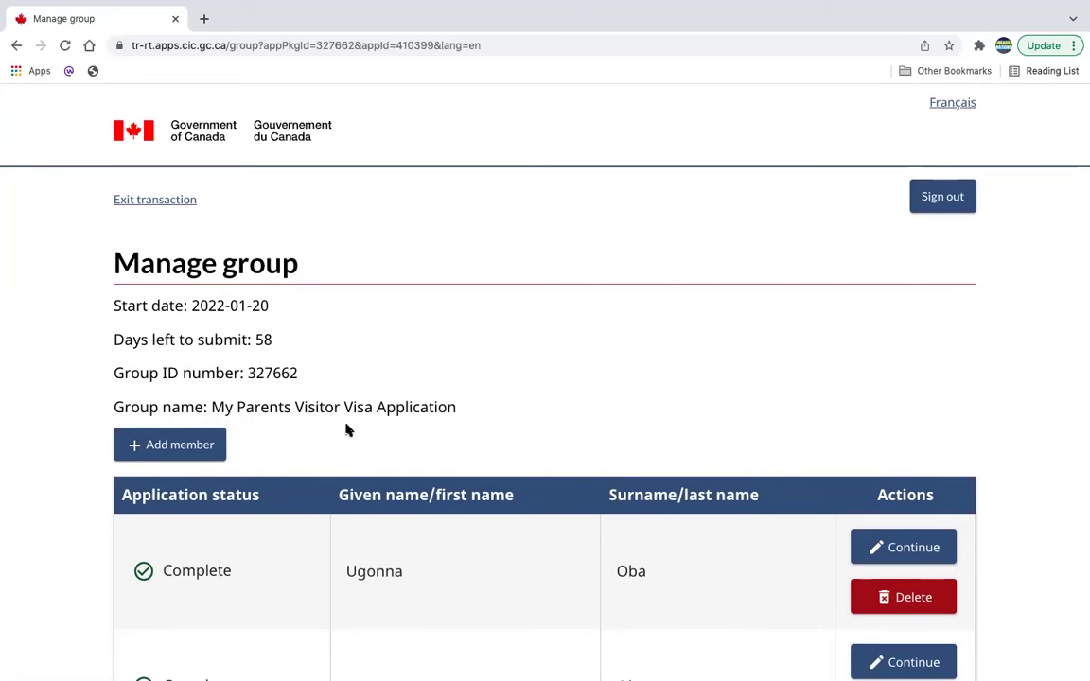
Examine the group's details, each member's application status and the available member actions on the Manage group page
scroll(531, 432, down, 1)
scroll(530, 433, up, 1)
double_click(195, 563)
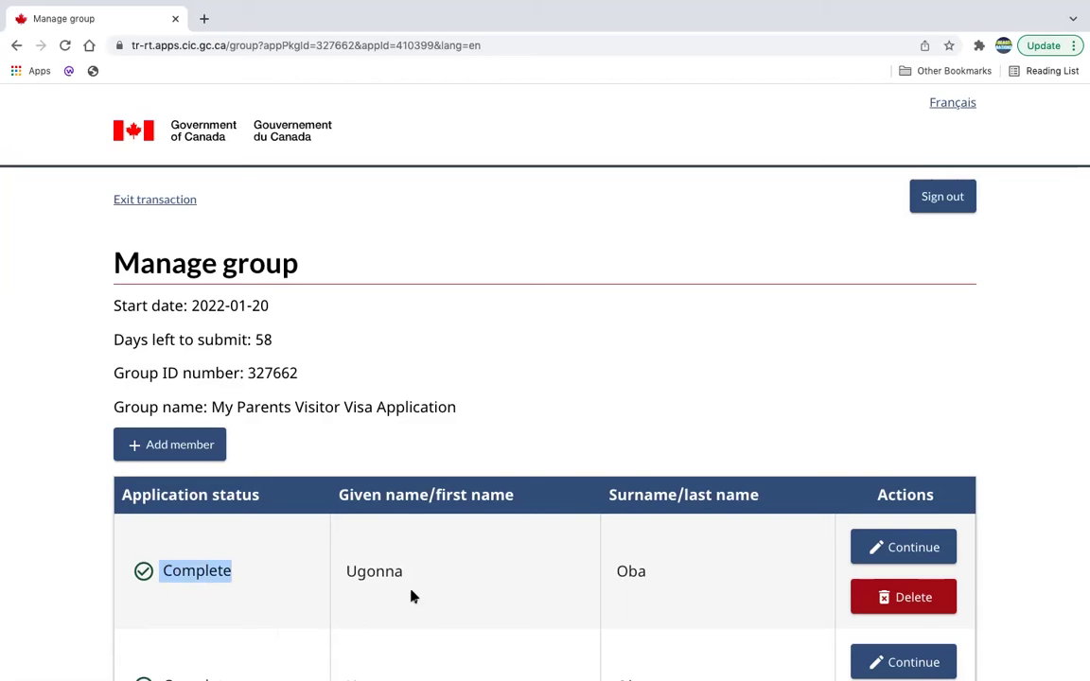
drag(412, 577, 347, 572)
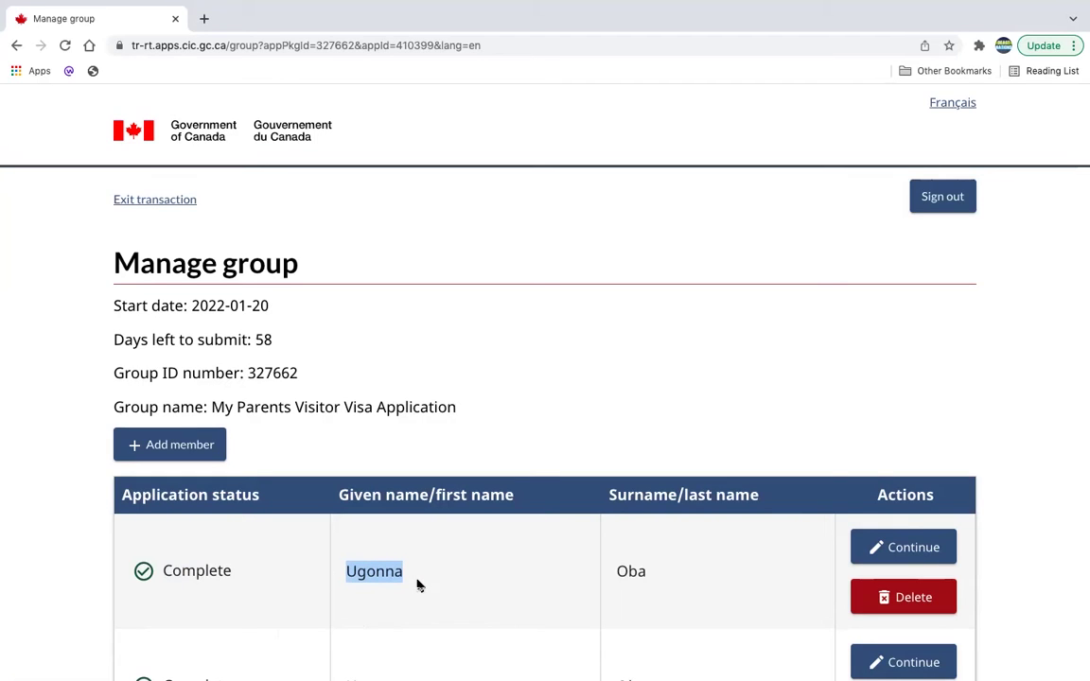
click(192, 448)
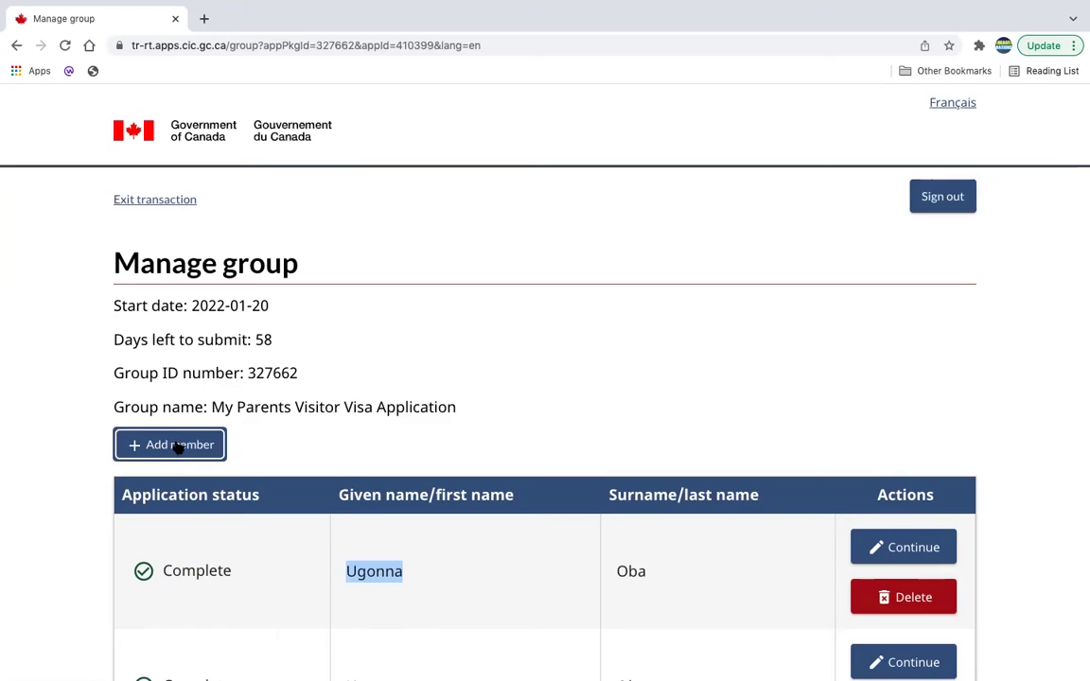
scroll(183, 447, down, 3)
scroll(277, 556, up, 1)
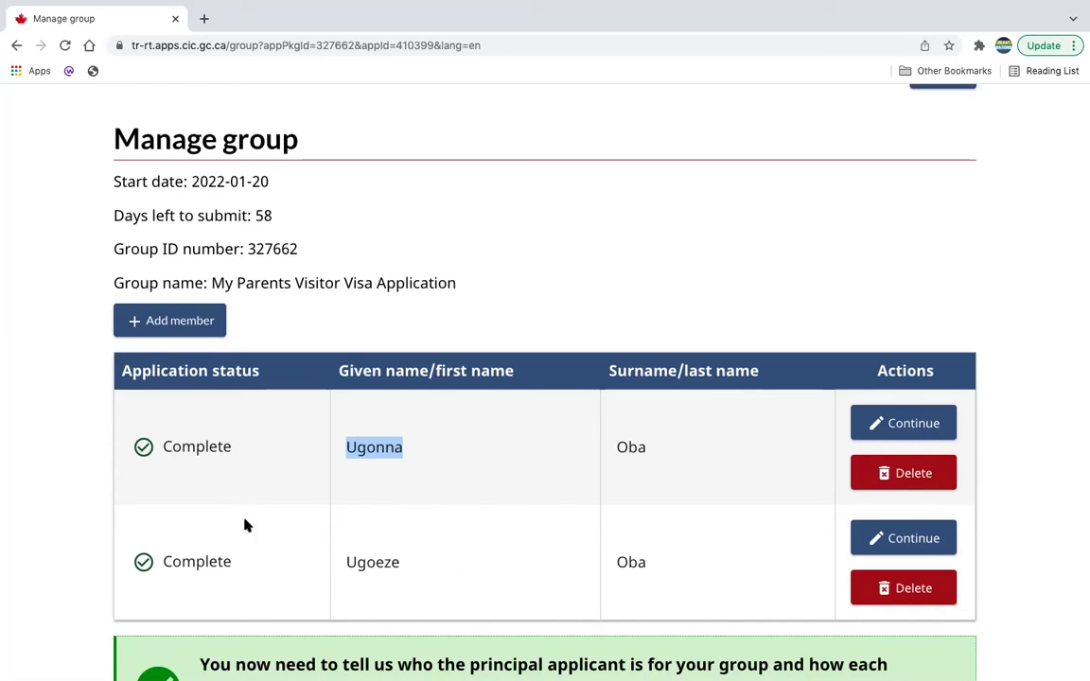
scroll(317, 422, down, 2)
scroll(317, 426, up, 1)
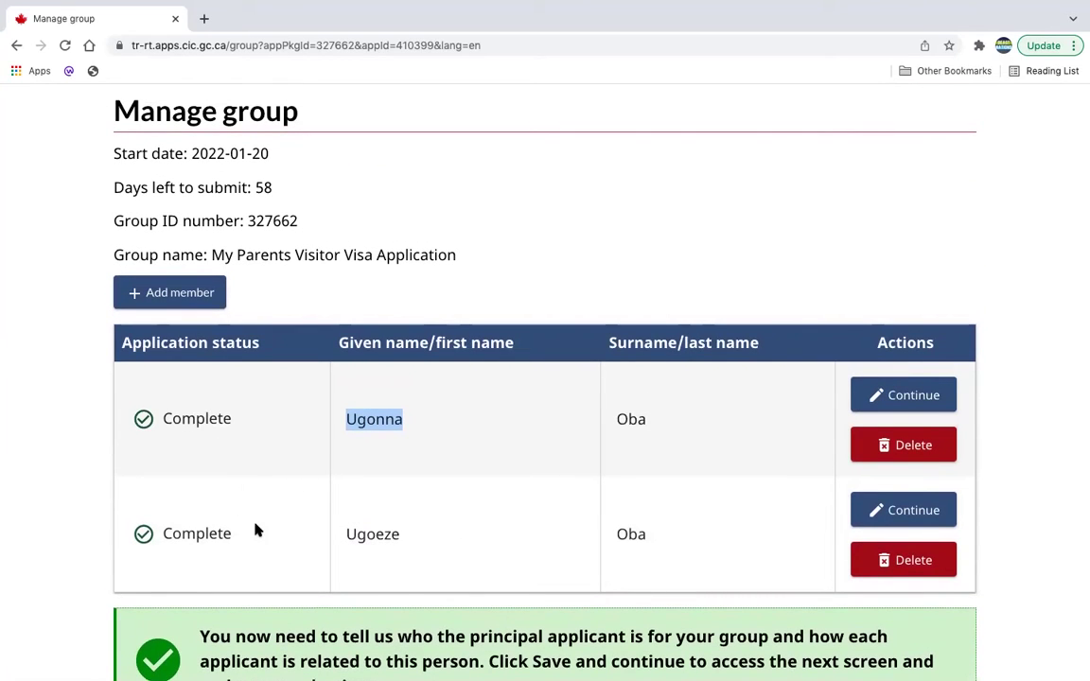
scroll(520, 566, down, 1)
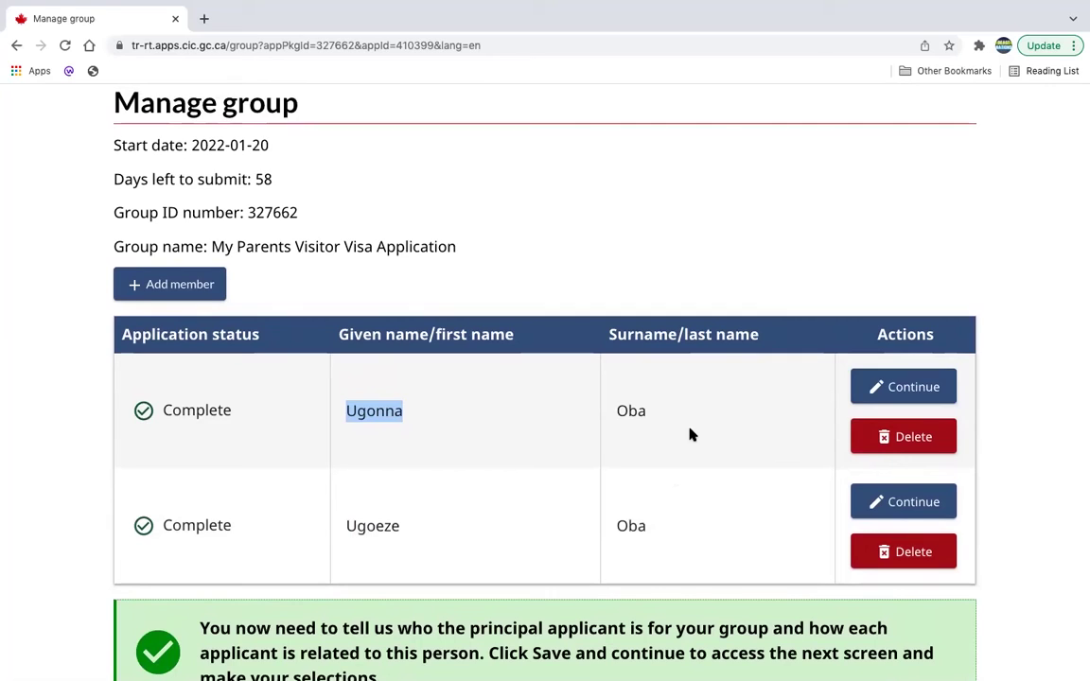
Open the first group member's application and review the visa type and the reasons for needing a visa
click(937, 390)
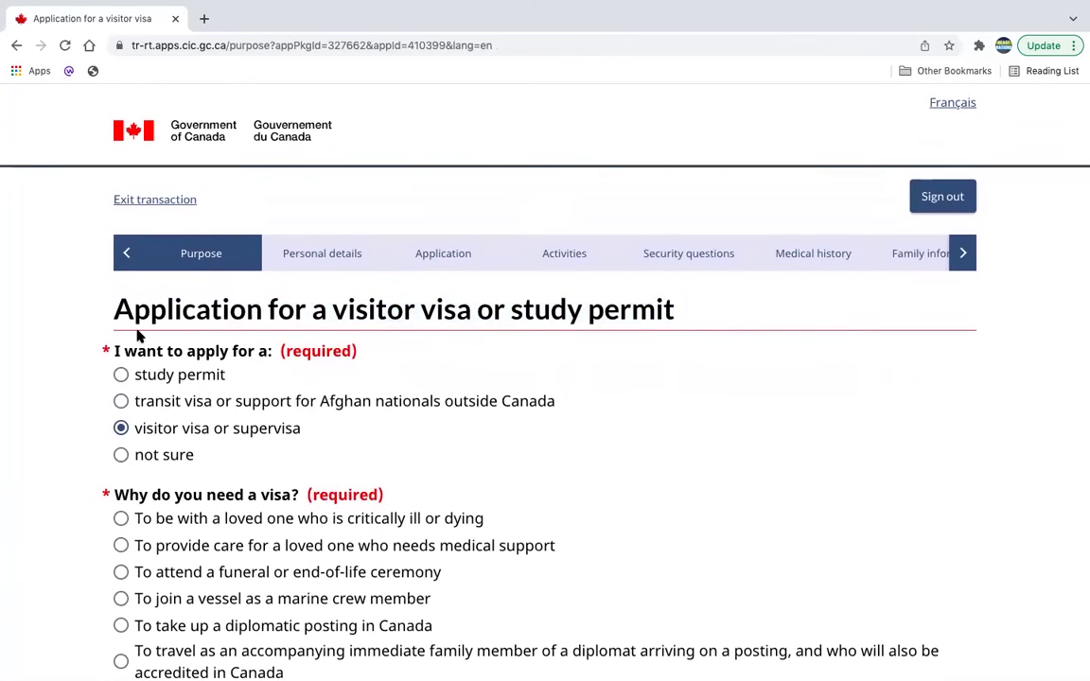
triple_click(112, 310)
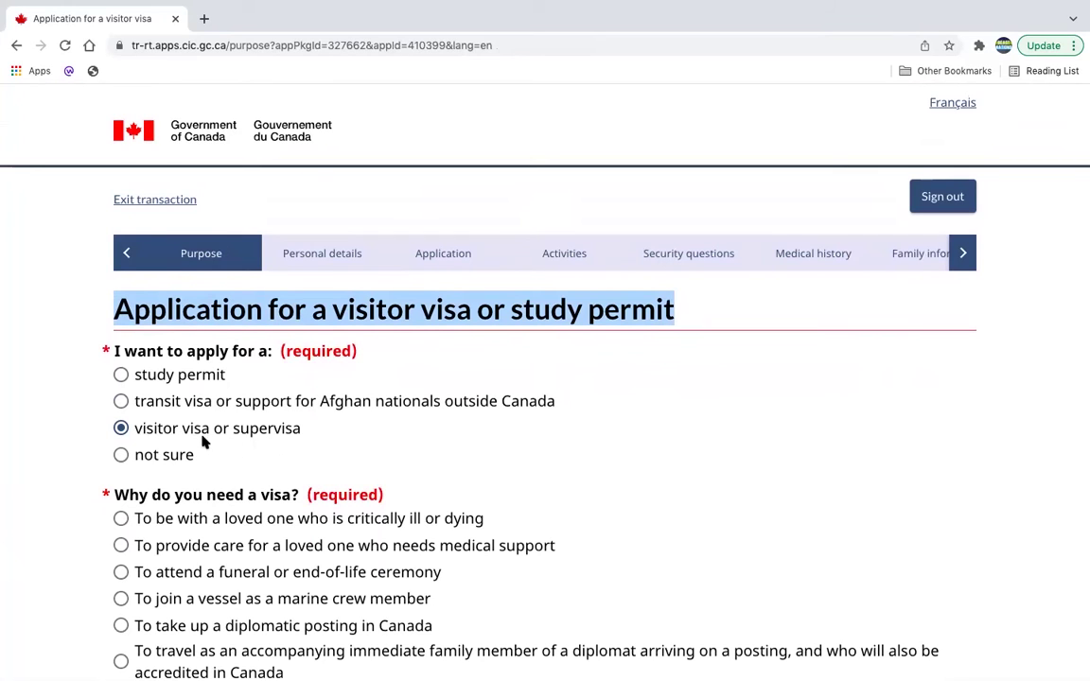
scroll(348, 444, down, 2)
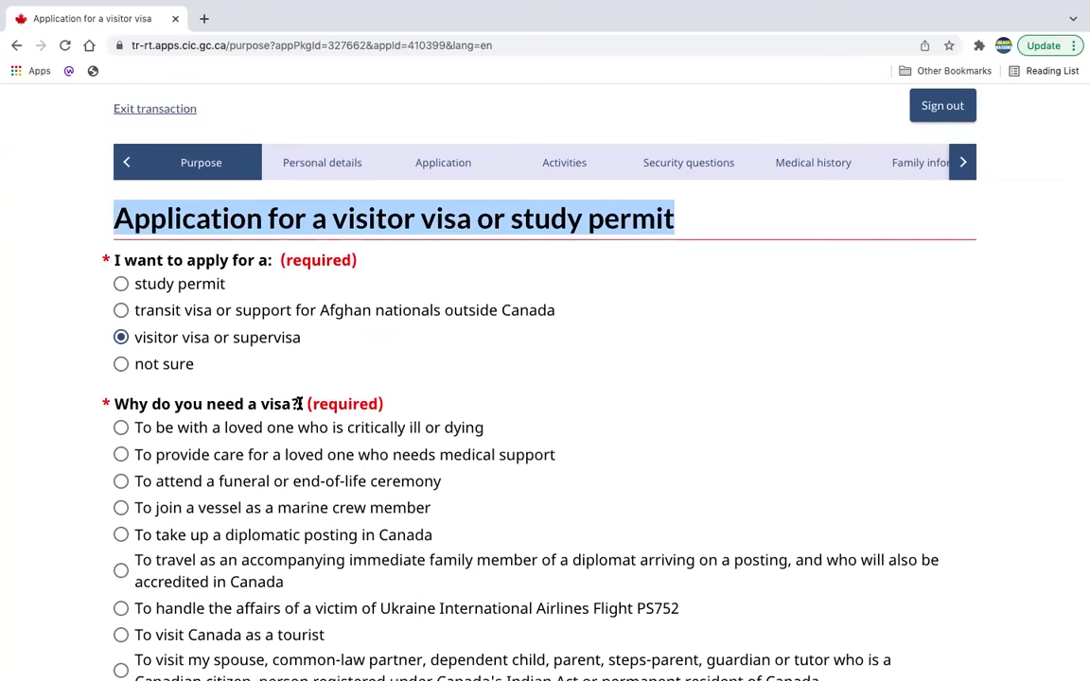
drag(298, 404, 111, 404)
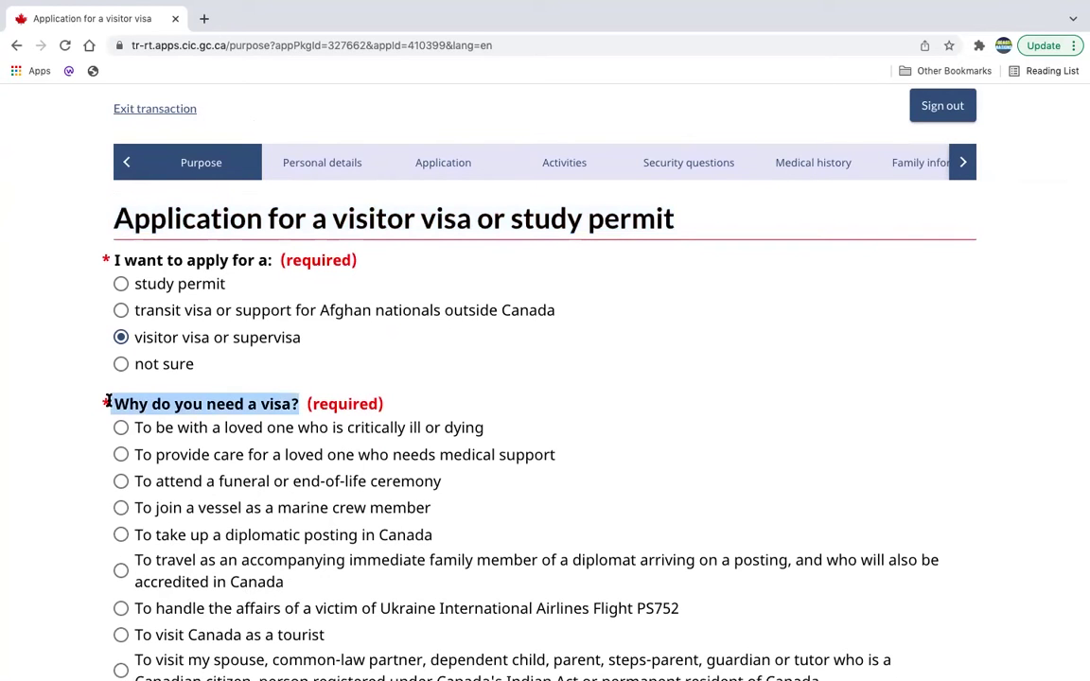
scroll(607, 547, down, 7)
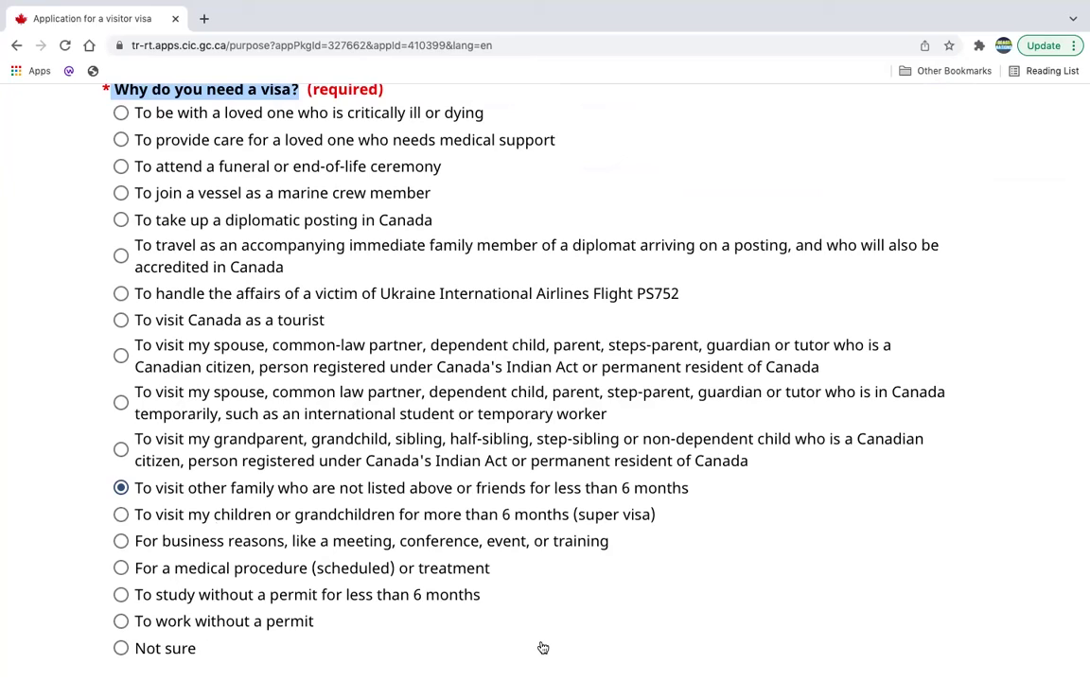
Try the other family-visit reasons for needing a visa, and return to visiting other family or friends for less than 6 months
click(121, 452)
click(122, 488)
click(122, 452)
click(121, 490)
click(121, 450)
click(121, 487)
click(121, 355)
click(122, 402)
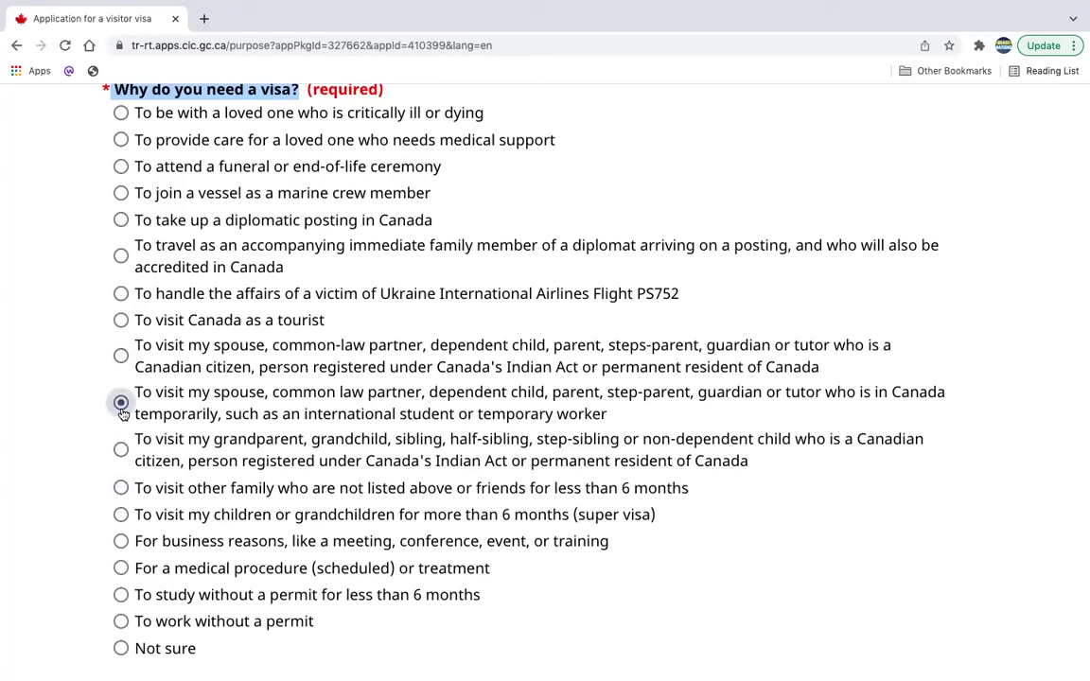
click(123, 490)
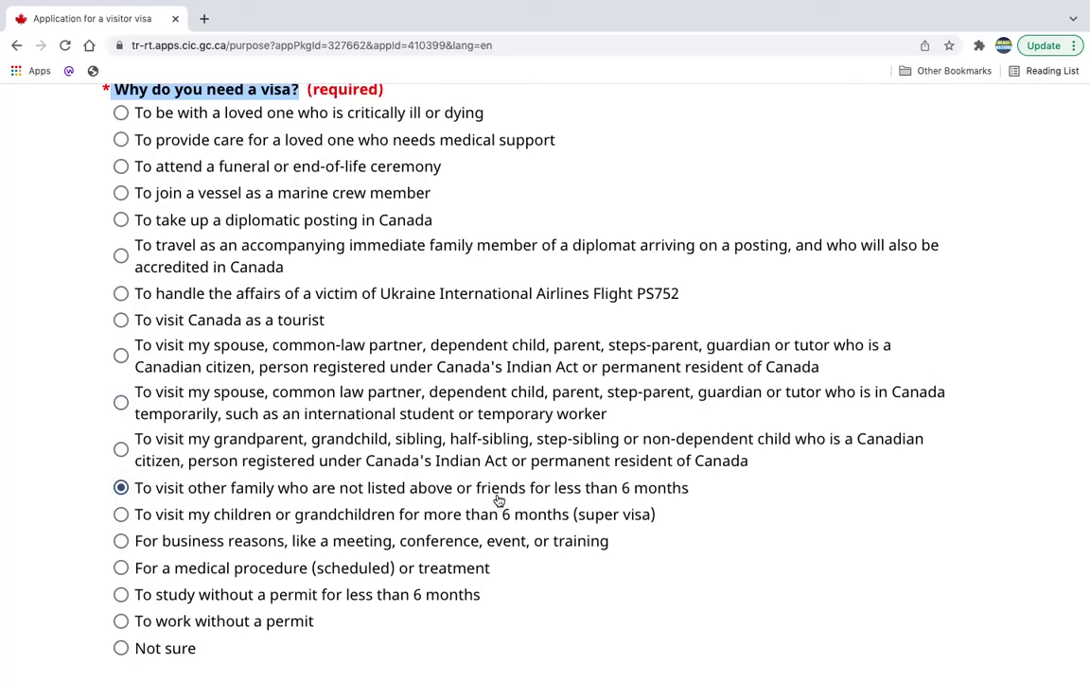
Review the description of activities in Canada, the entry and departure dates, and the optional UCI field
scroll(769, 528, down, 1)
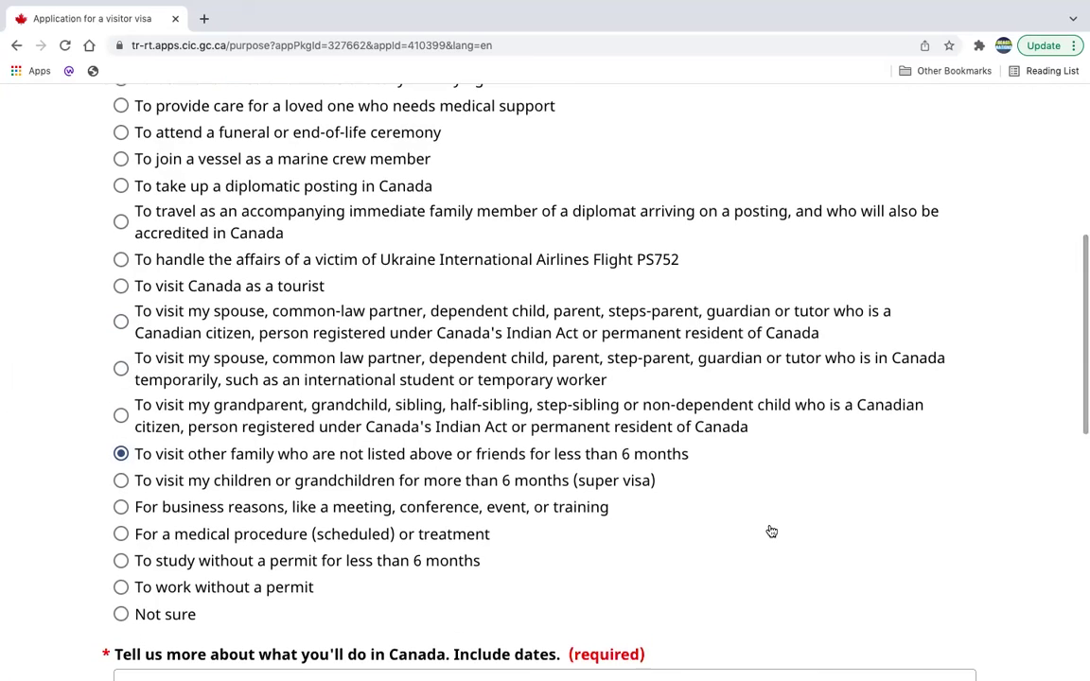
scroll(771, 532, down, 5)
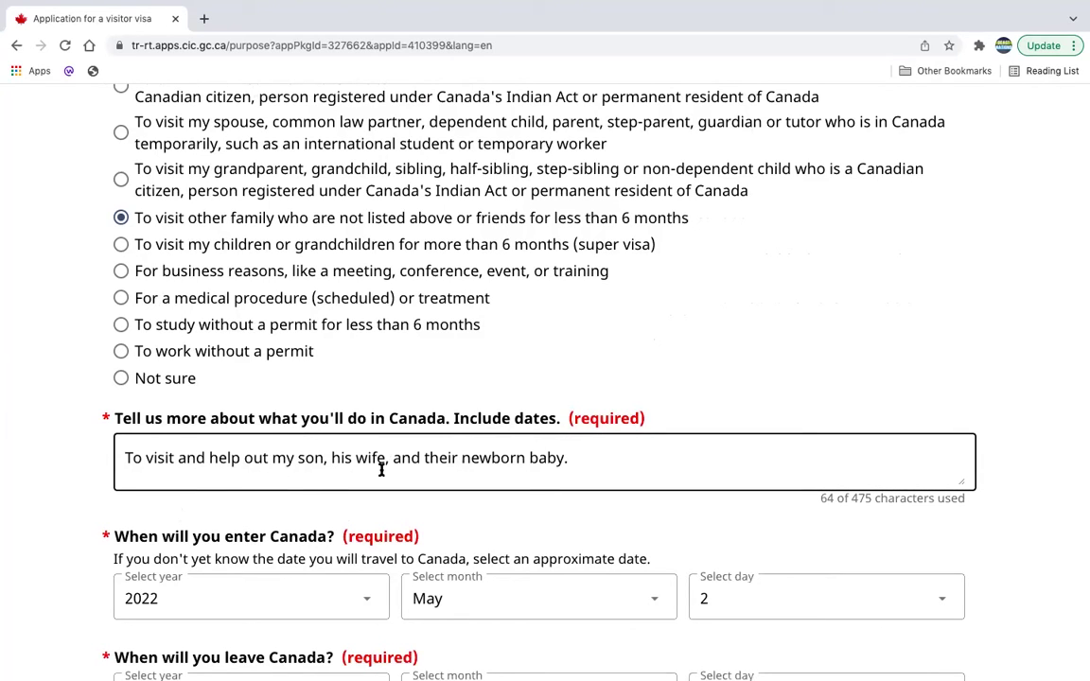
scroll(525, 468, down, 3)
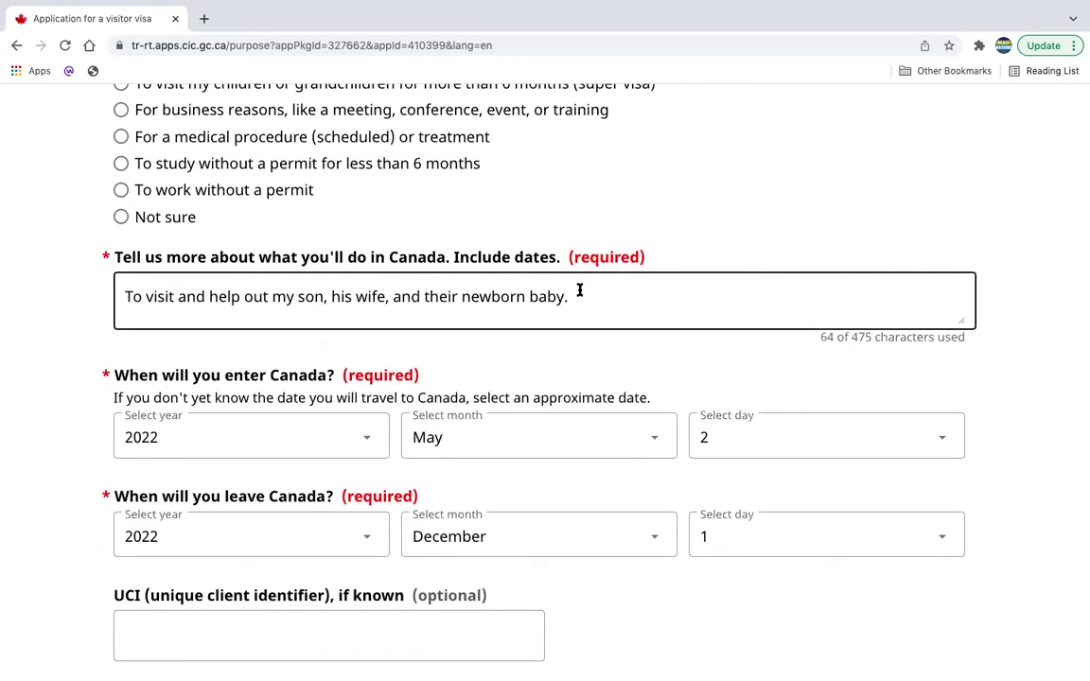
click(282, 437)
scroll(305, 440, down, 1)
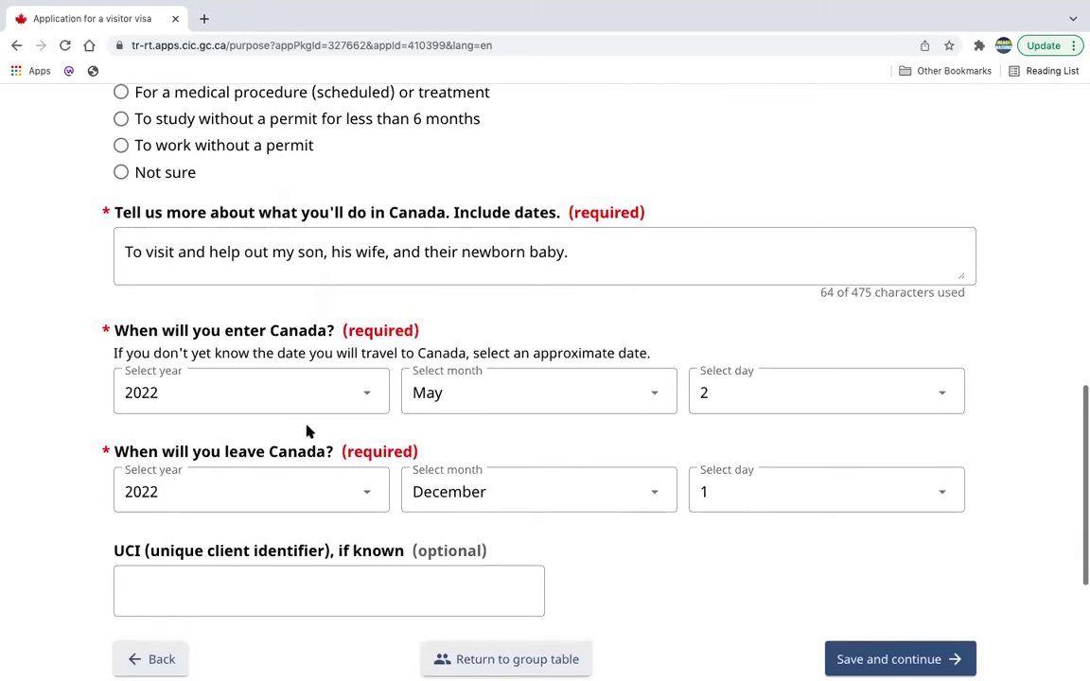
drag(336, 333, 143, 322)
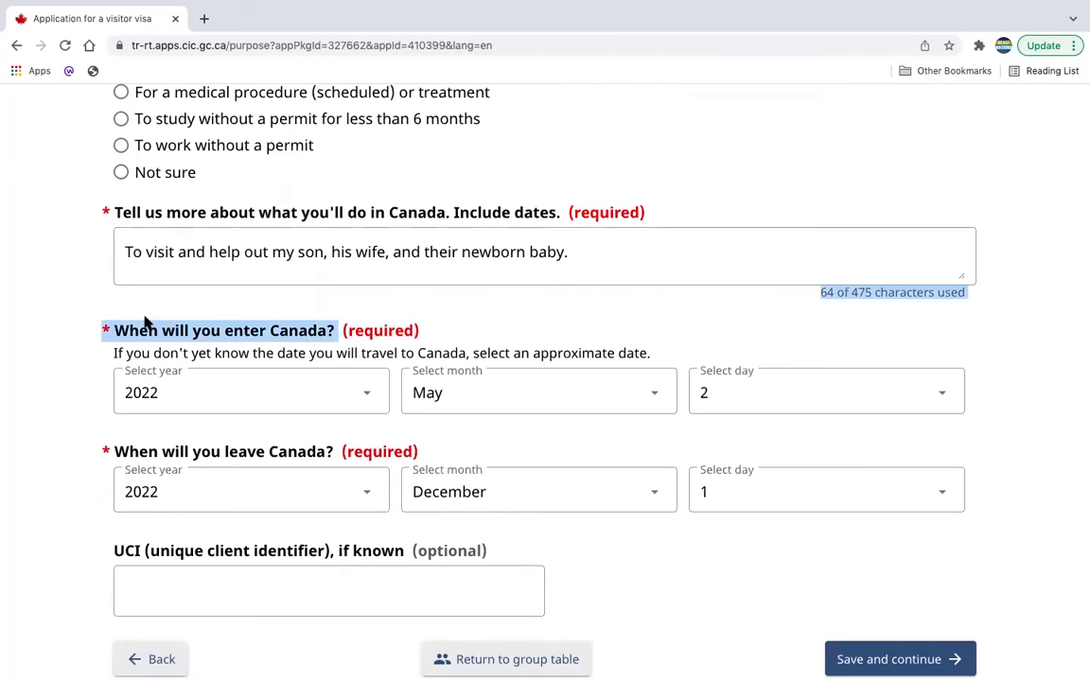
drag(653, 352, 106, 348)
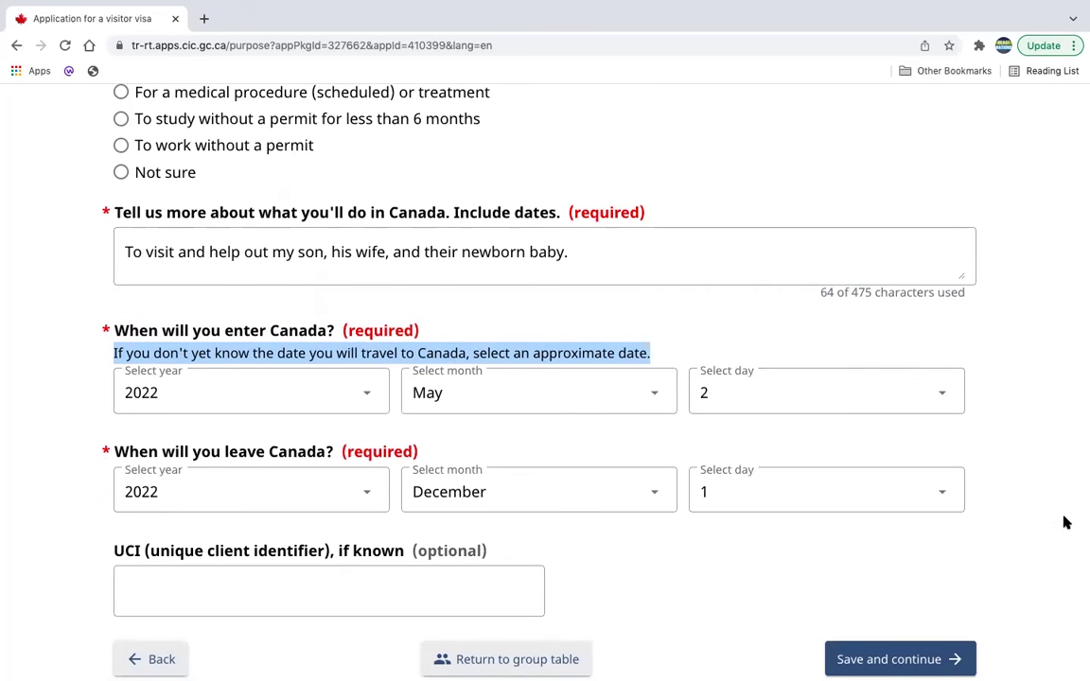
scroll(1063, 519, down, 1)
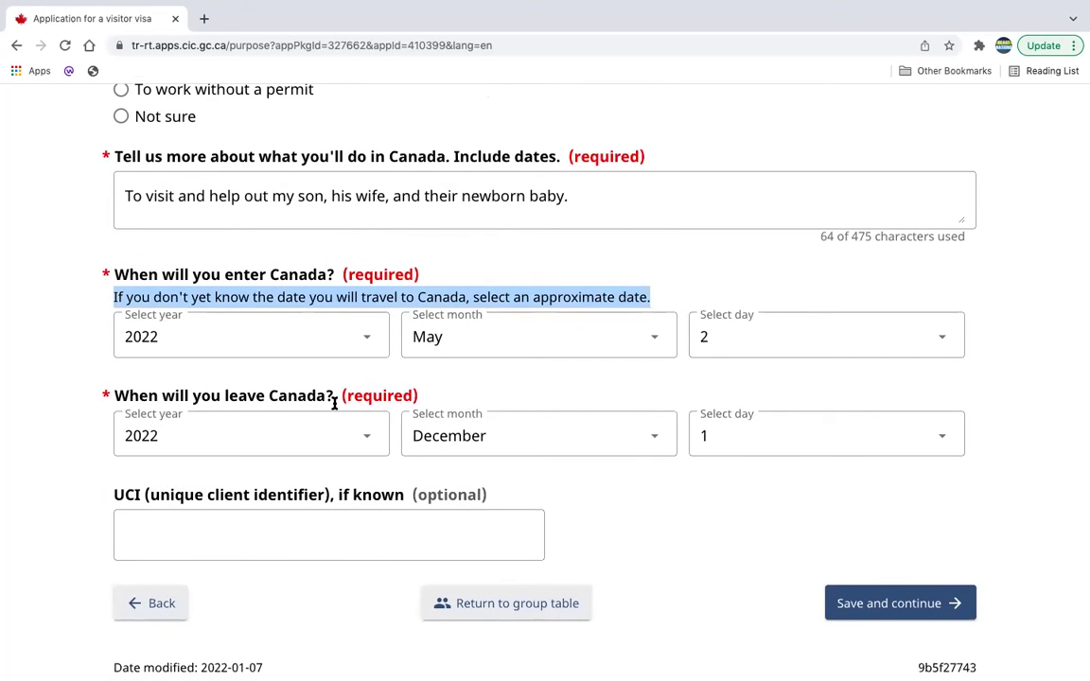
drag(334, 398, 100, 396)
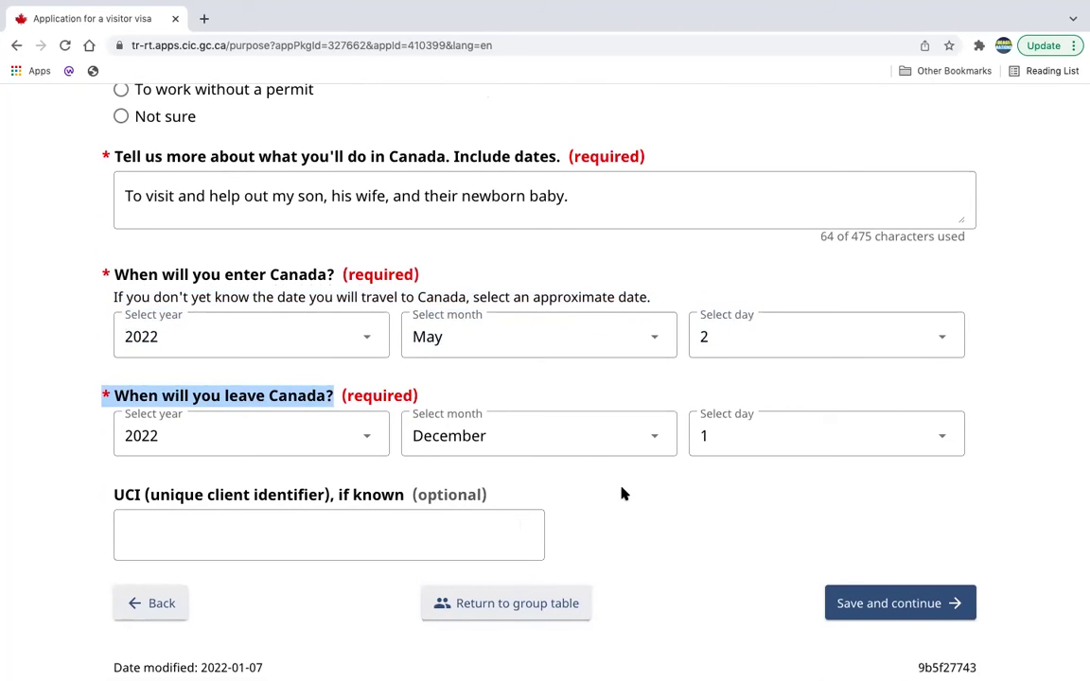
Check the planned travel dates against the less-than-6-months visit reason and the super visa option
scroll(623, 494, up, 3)
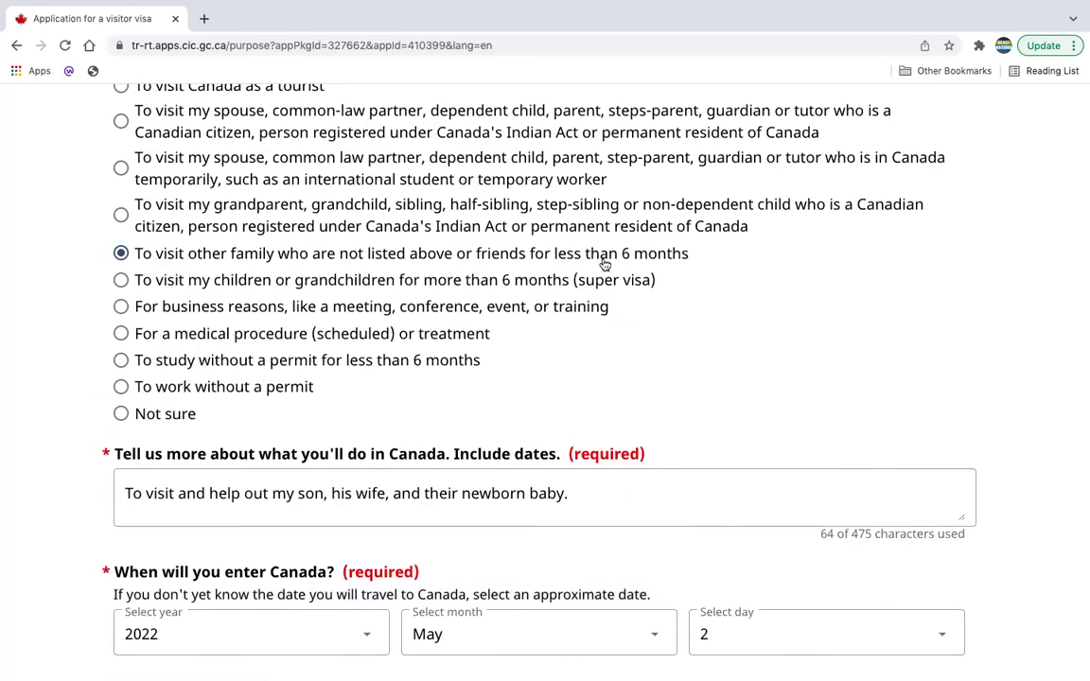
scroll(744, 503, down, 2)
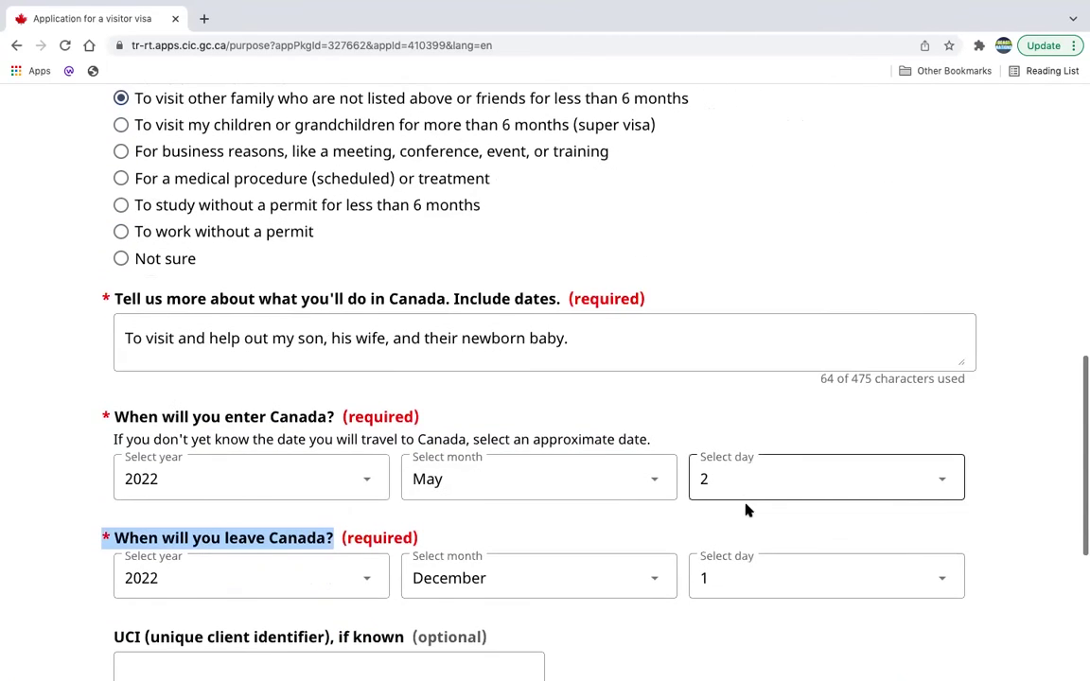
scroll(980, 657, down, 1)
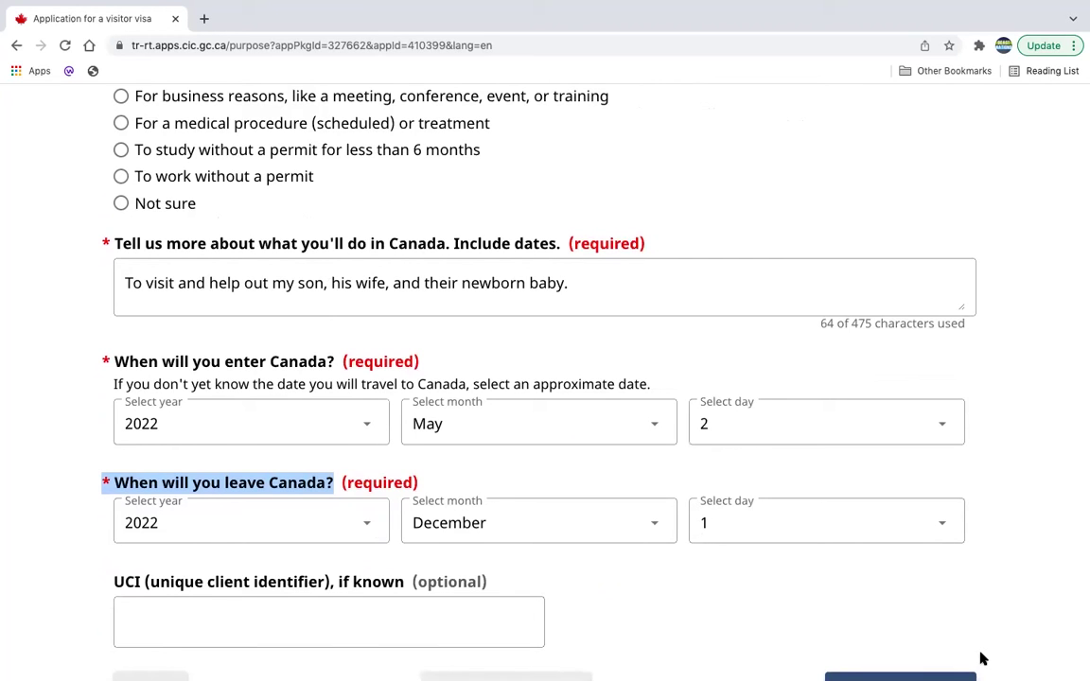
scroll(980, 657, up, 3)
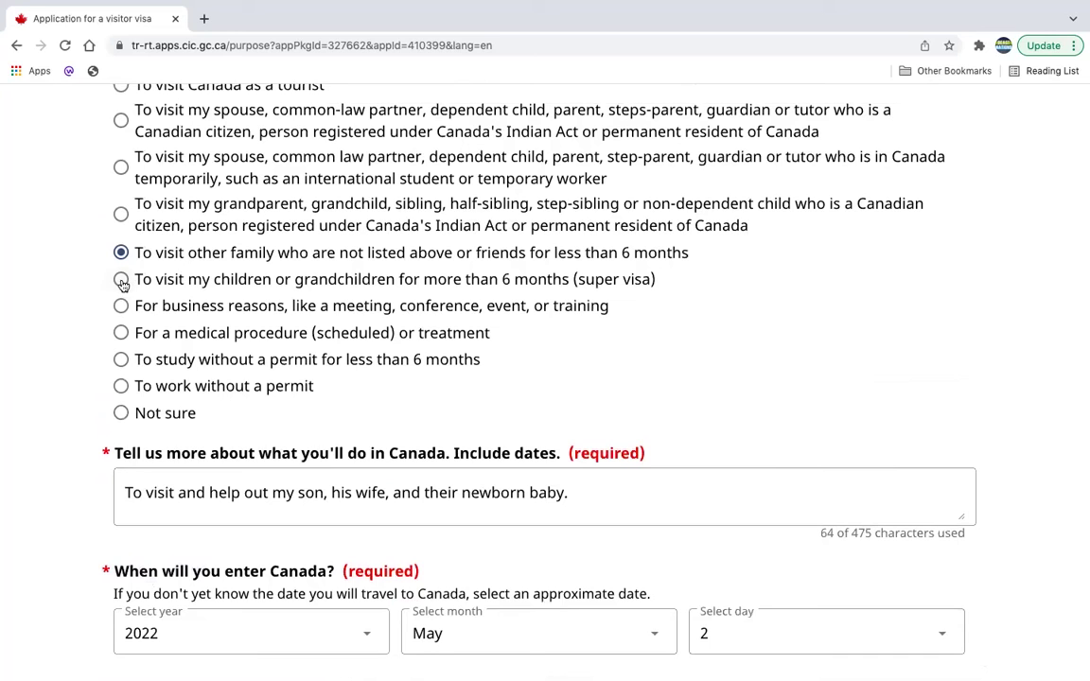
scroll(872, 428, down, 6)
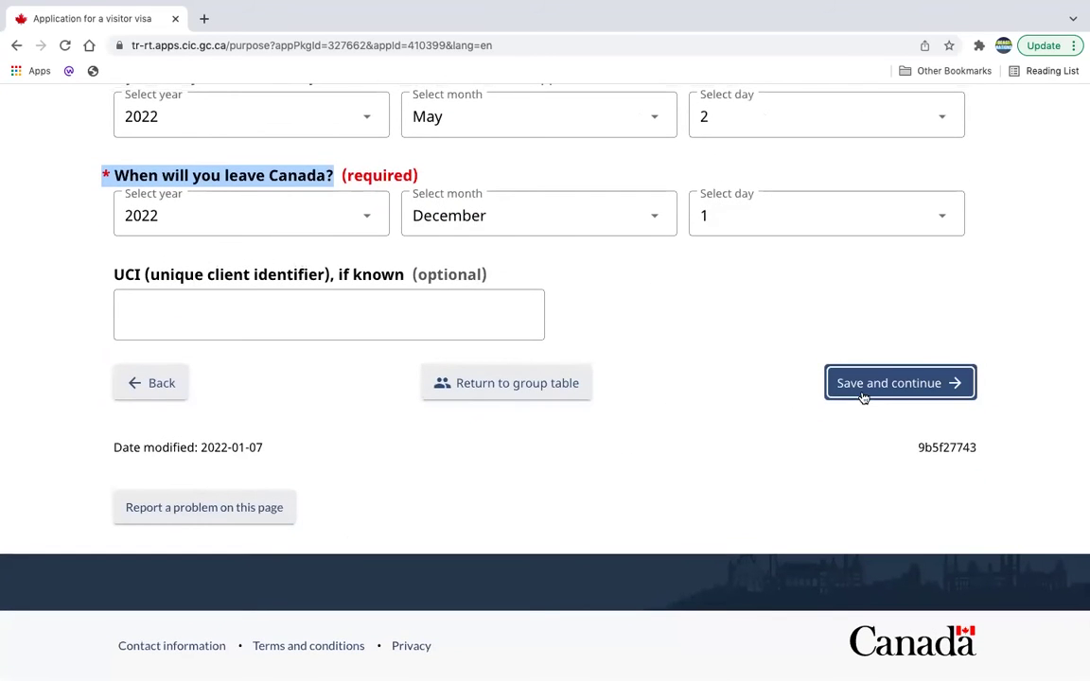
Save the purpose answers, review the documents and information required for the visitor visa, and continue to the application
click(881, 382)
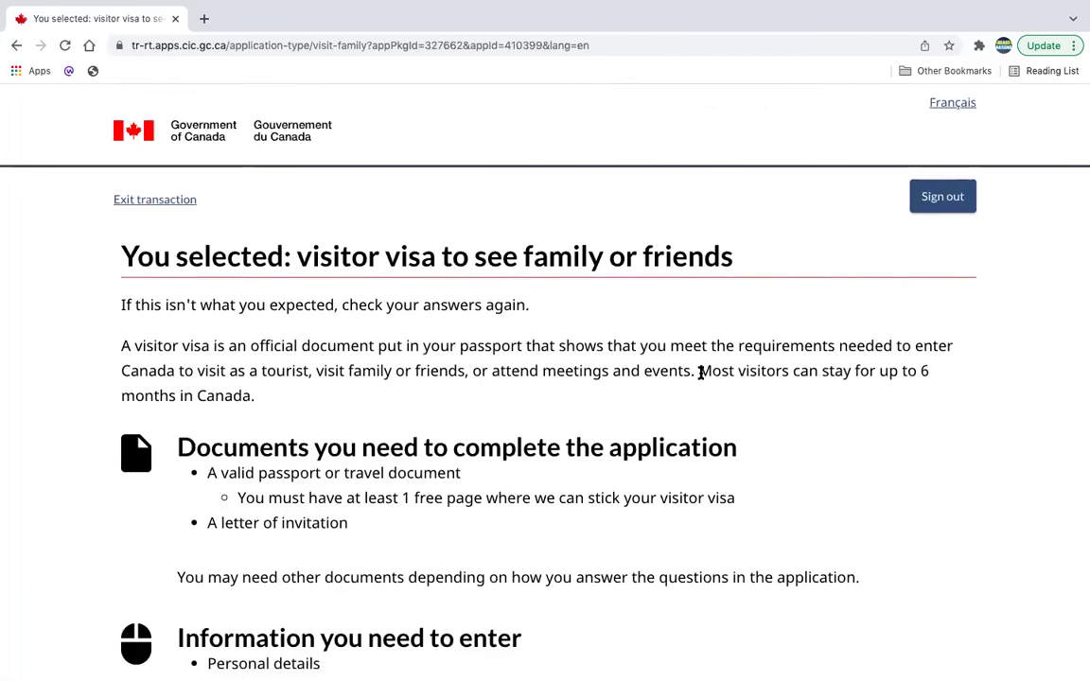
scroll(738, 218, down, 3)
scroll(748, 242, up, 1)
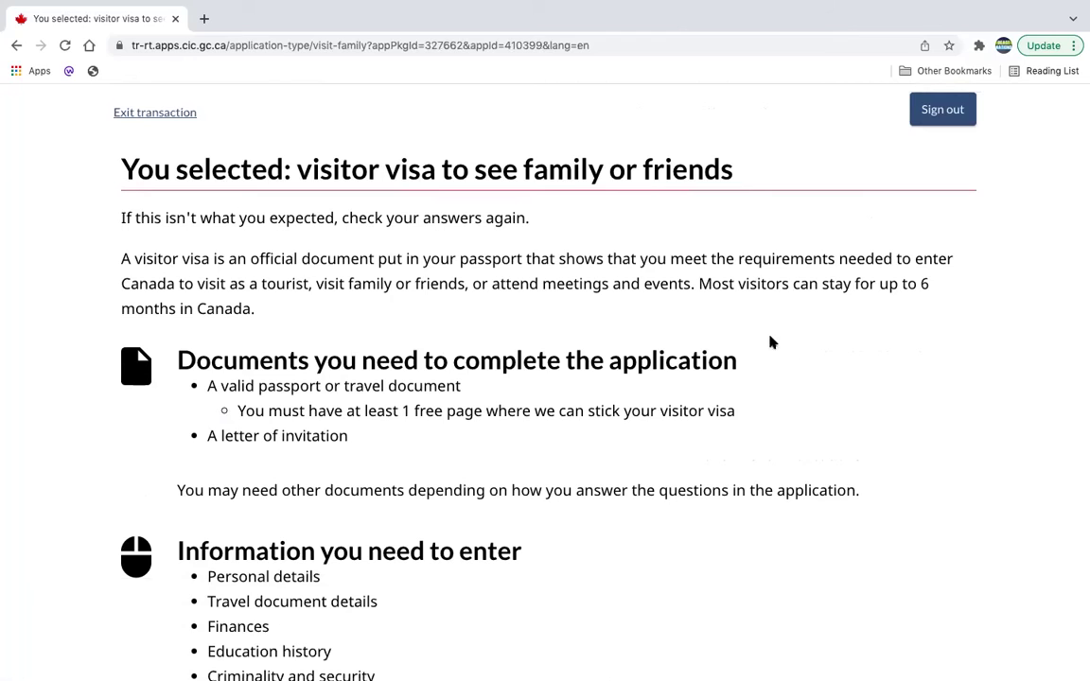
drag(759, 175, 120, 178)
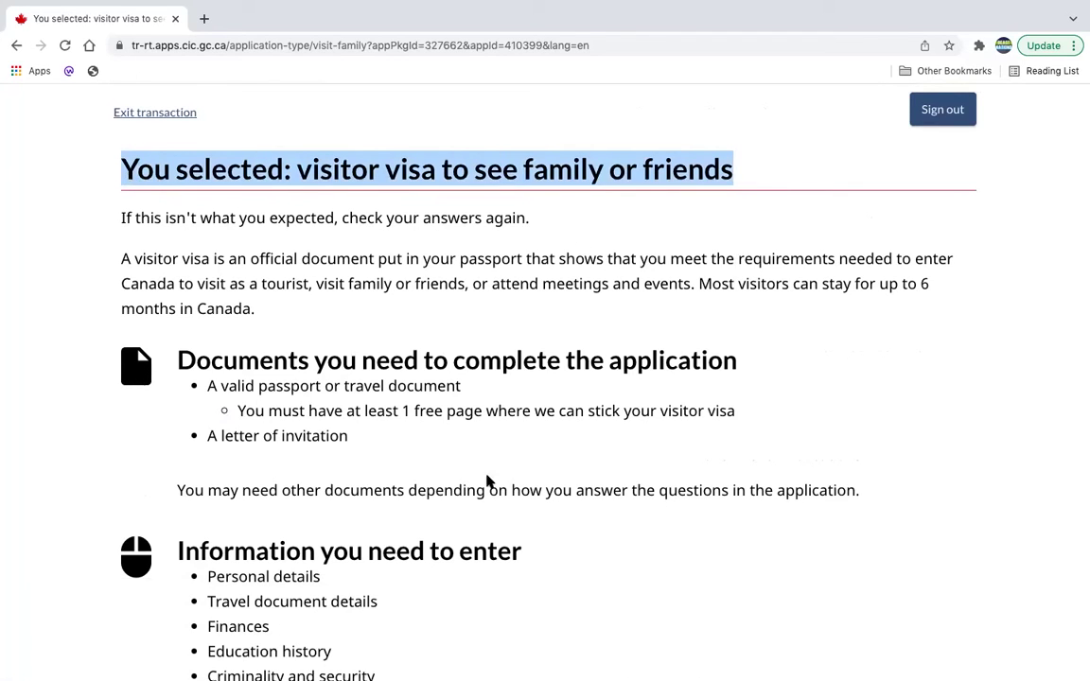
drag(423, 445, 178, 357)
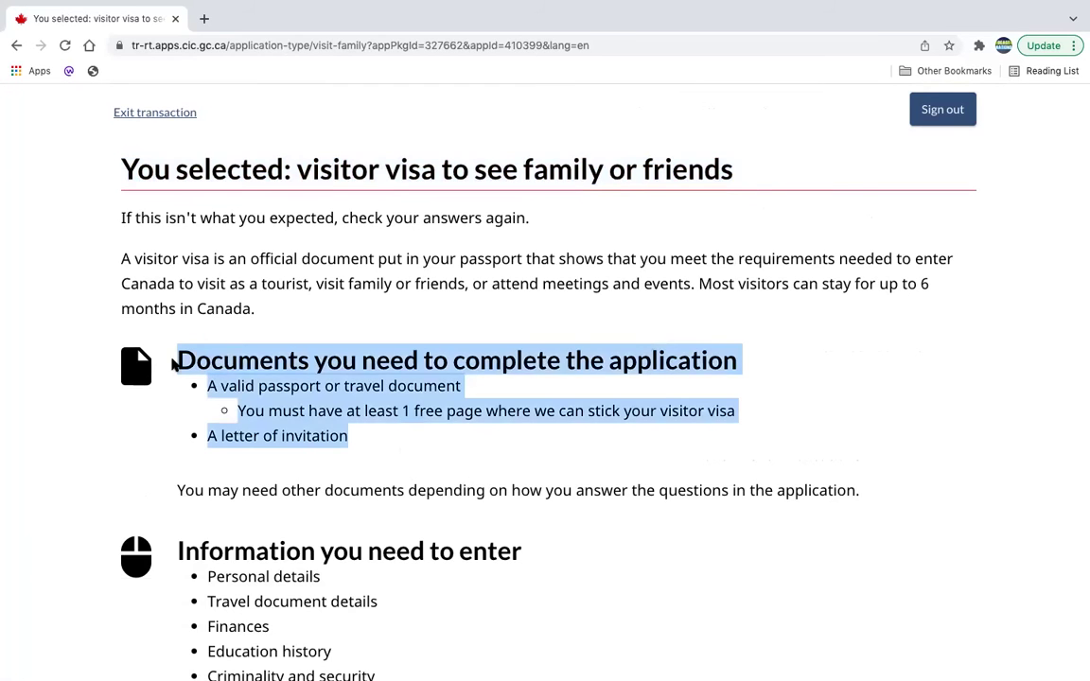
scroll(438, 513, down, 5)
drag(399, 516, 144, 296)
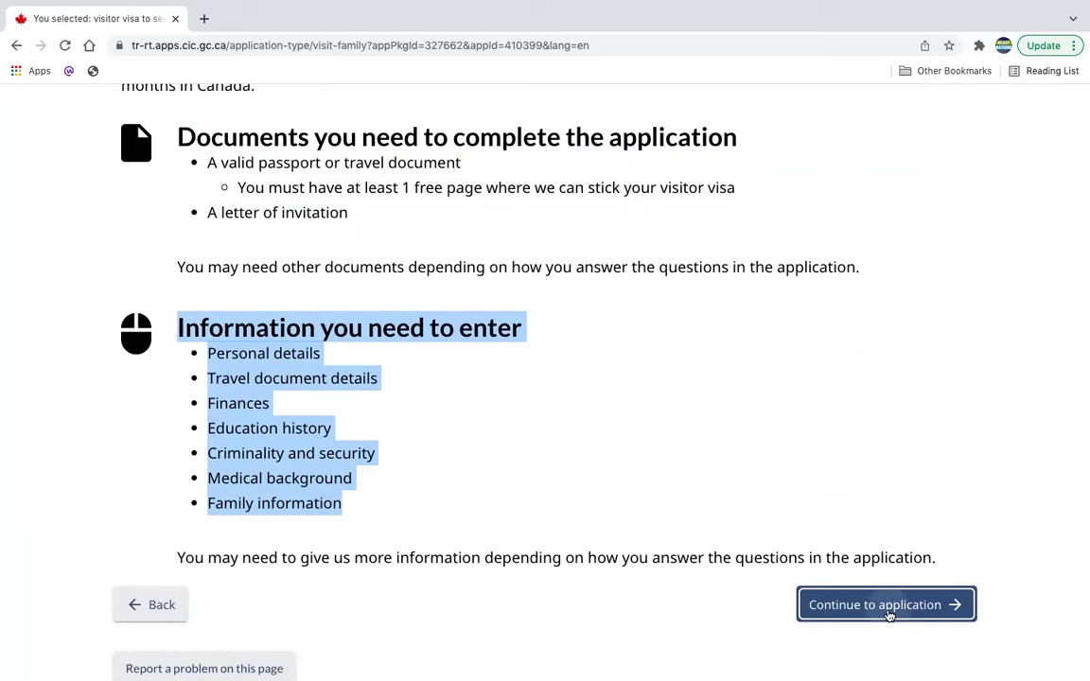
click(887, 612)
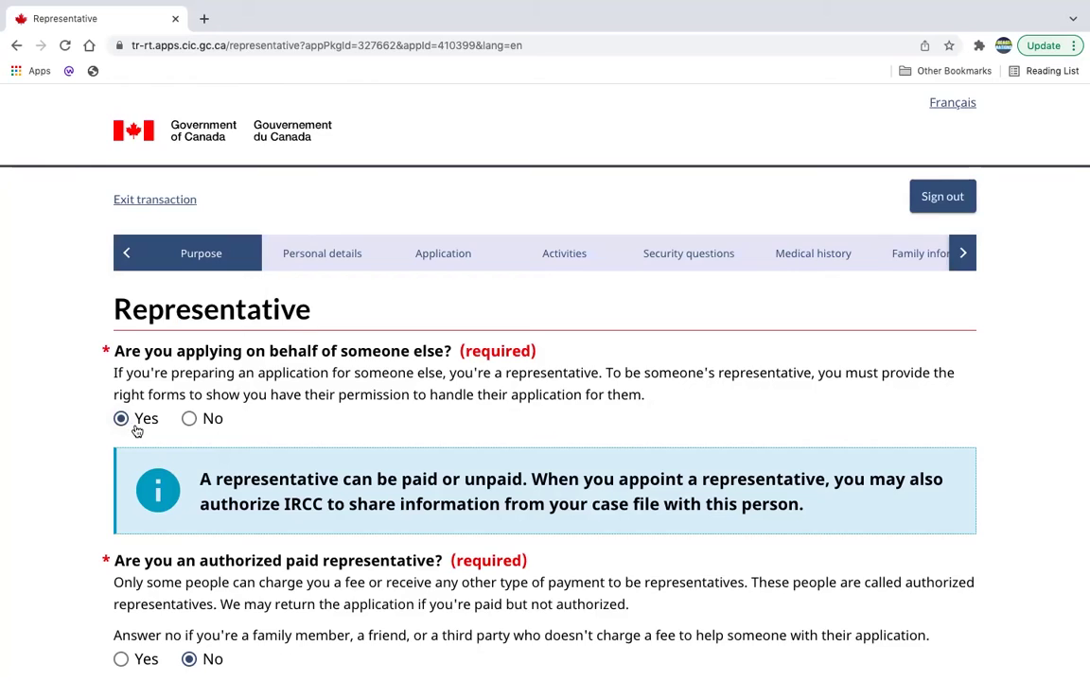
Review the representative questions, the relationship to the applicant, and the representative's name and telephone details
scroll(128, 425, down, 5)
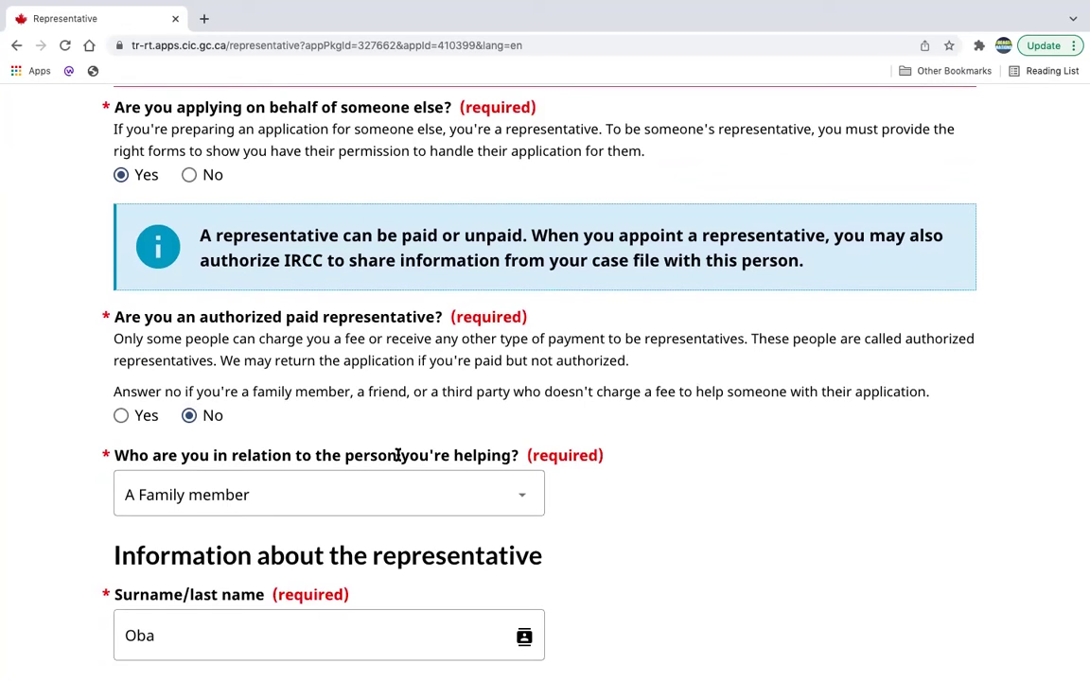
scroll(534, 530, down, 2)
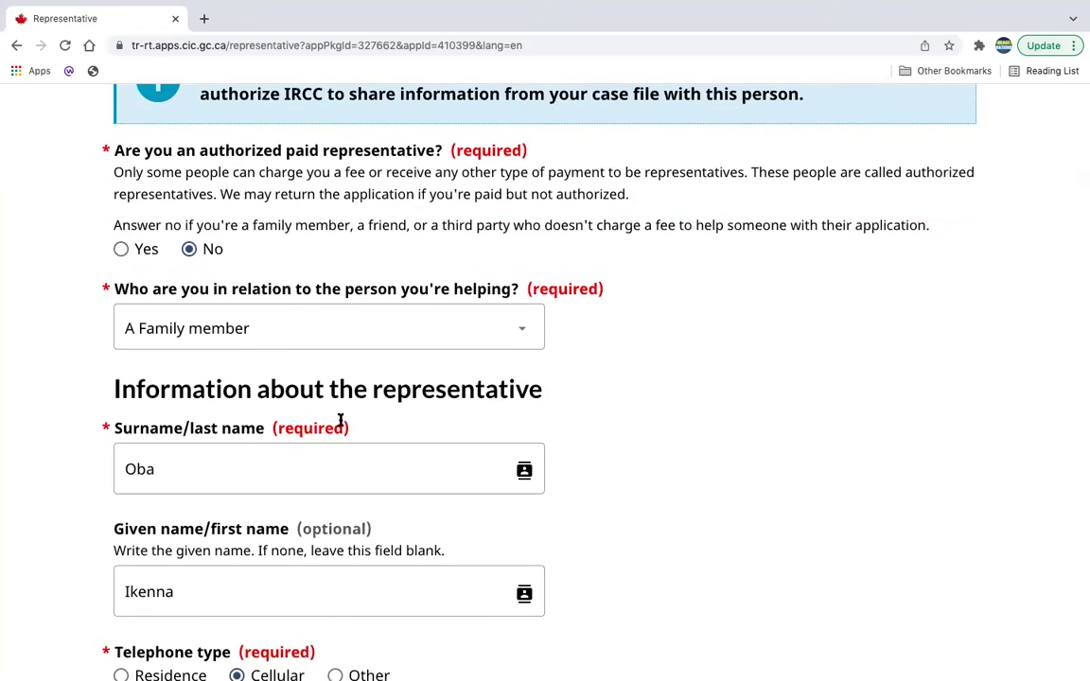
drag(547, 386, 85, 392)
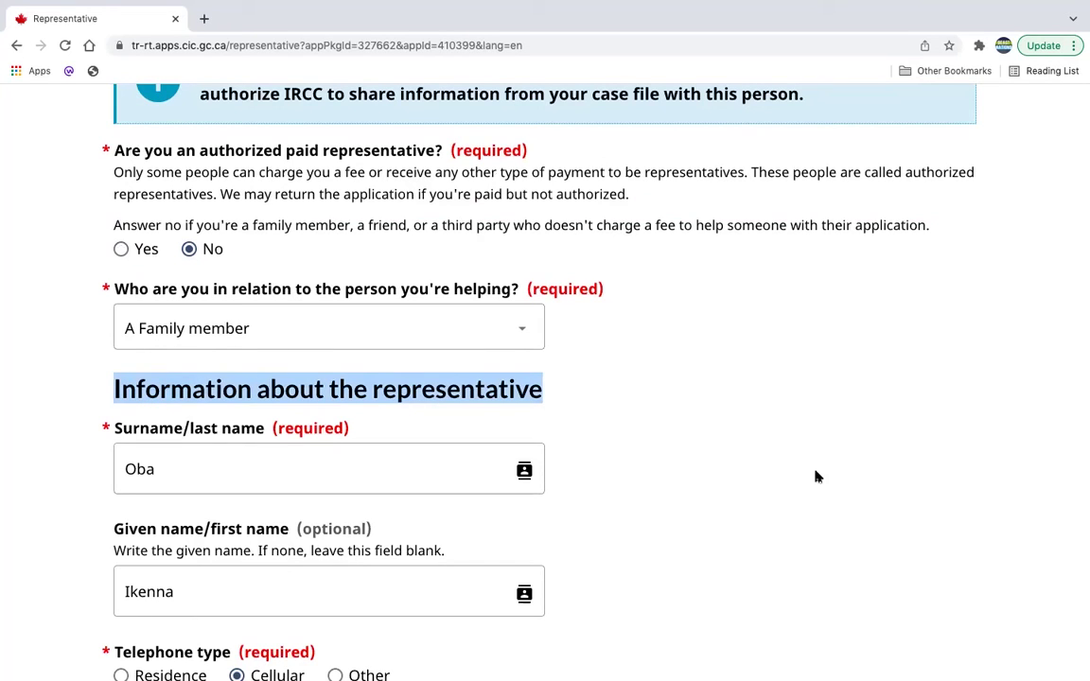
scroll(668, 462, down, 3)
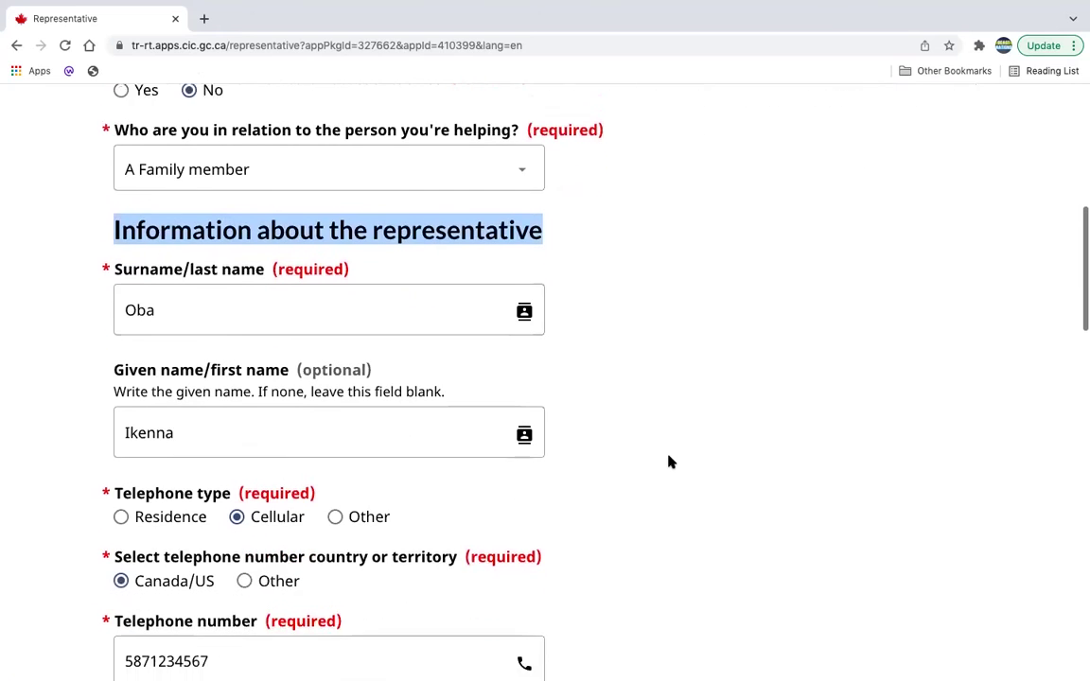
scroll(648, 519, down, 1)
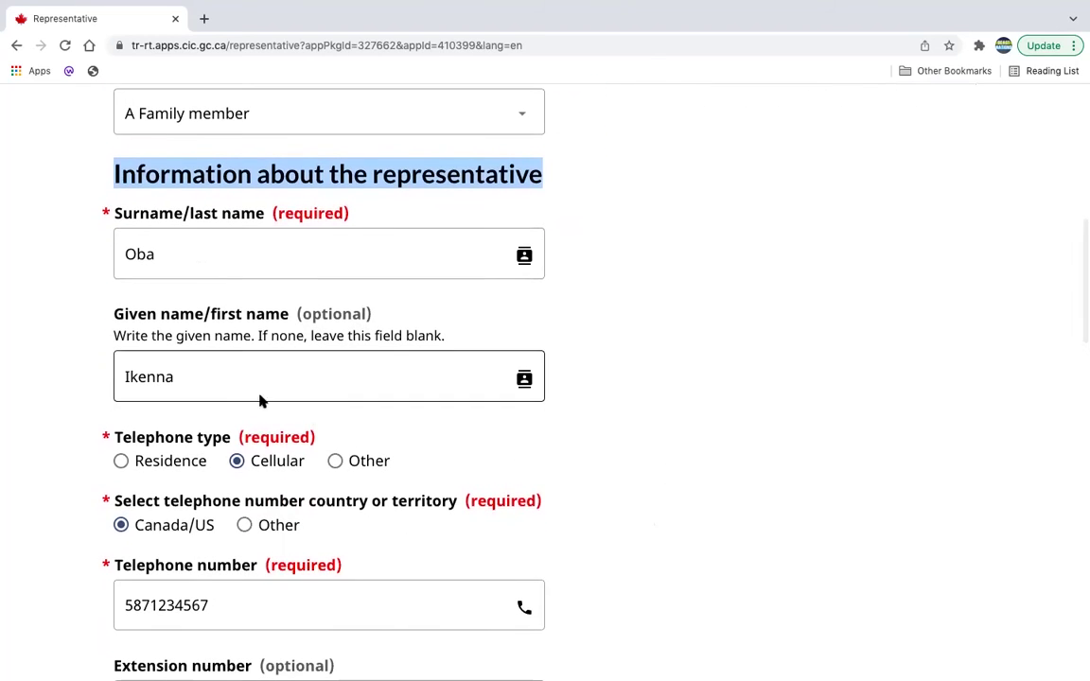
scroll(186, 389, down, 1)
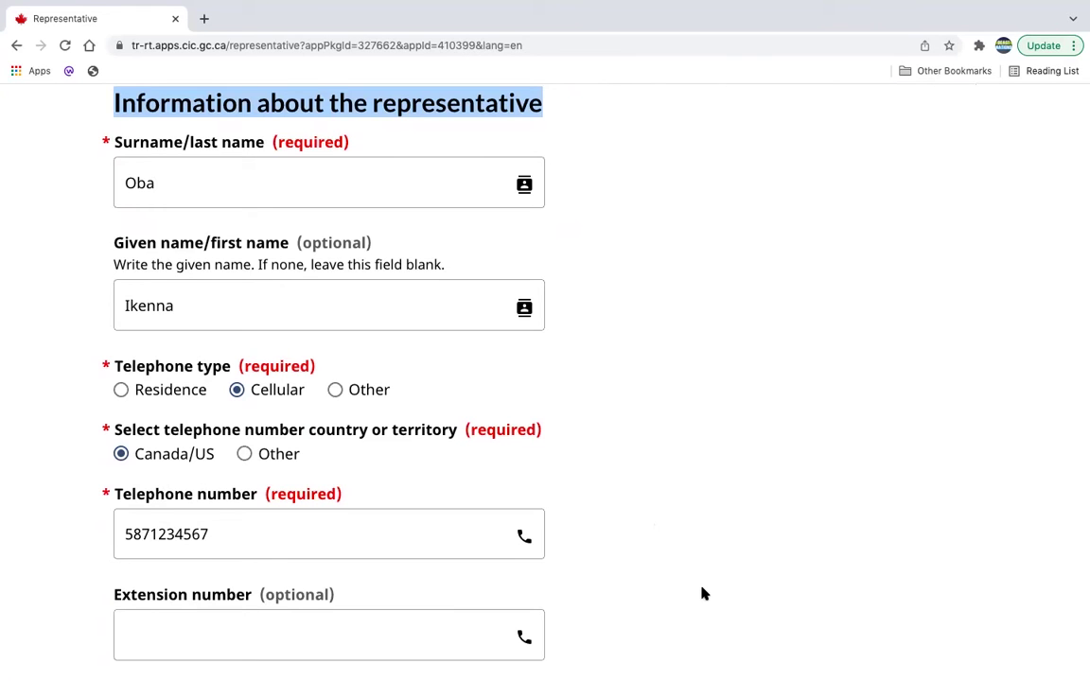
Check the representative's mailing address and email fields, and save the representative page to continue
scroll(701, 591, down, 5)
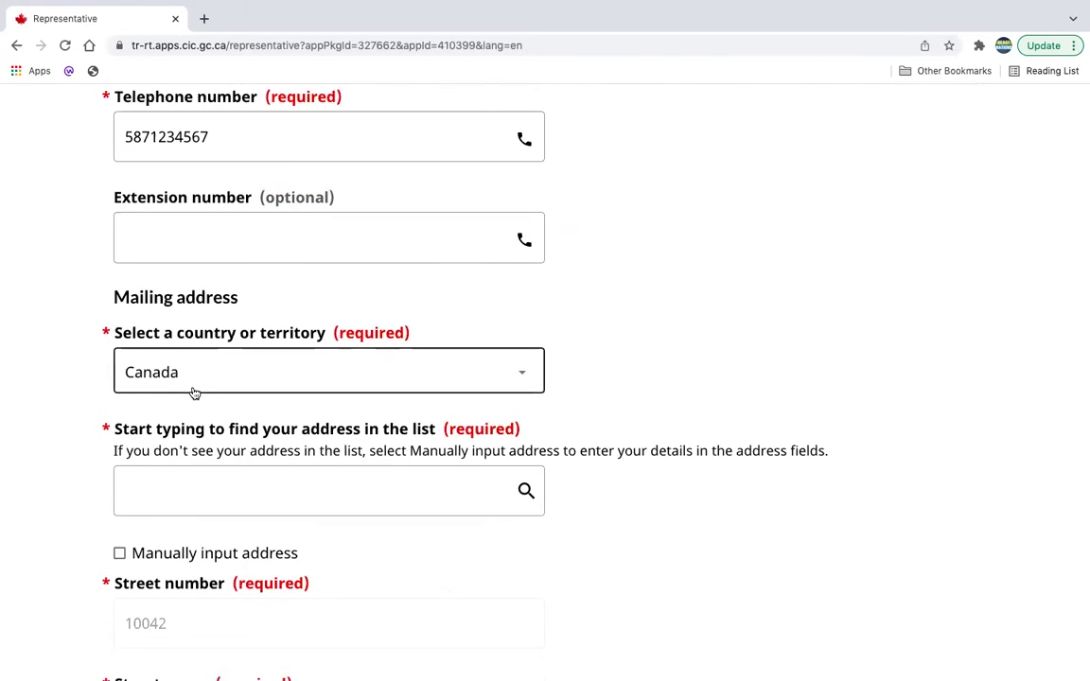
scroll(265, 363, down, 1)
scroll(393, 456, down, 2)
scroll(396, 457, down, 5)
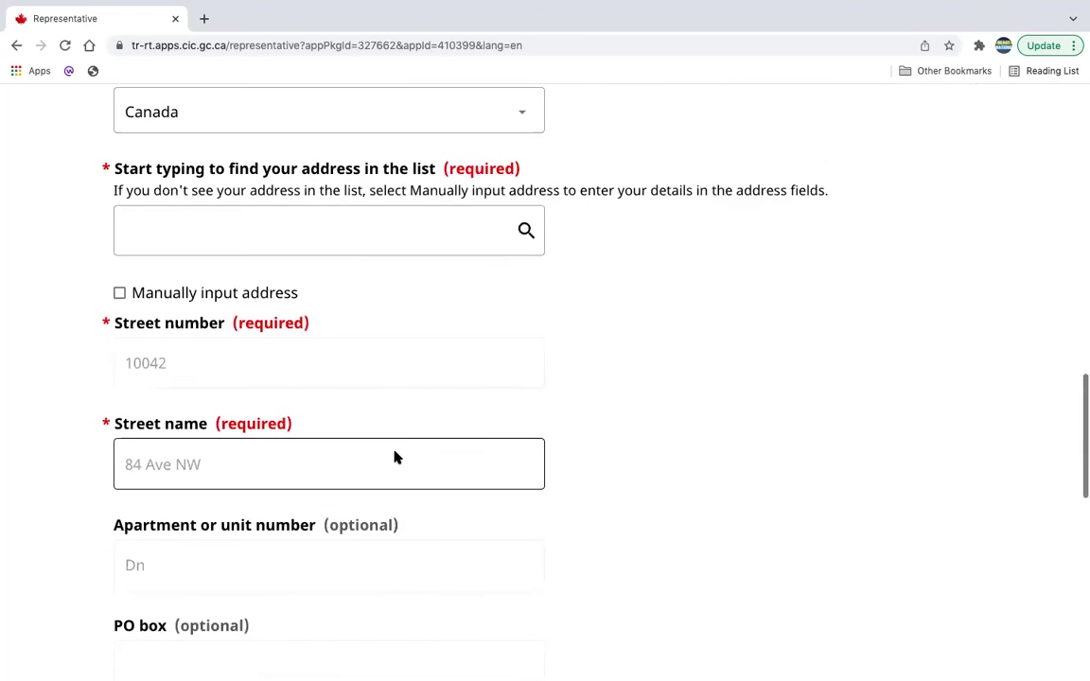
scroll(396, 457, down, 3)
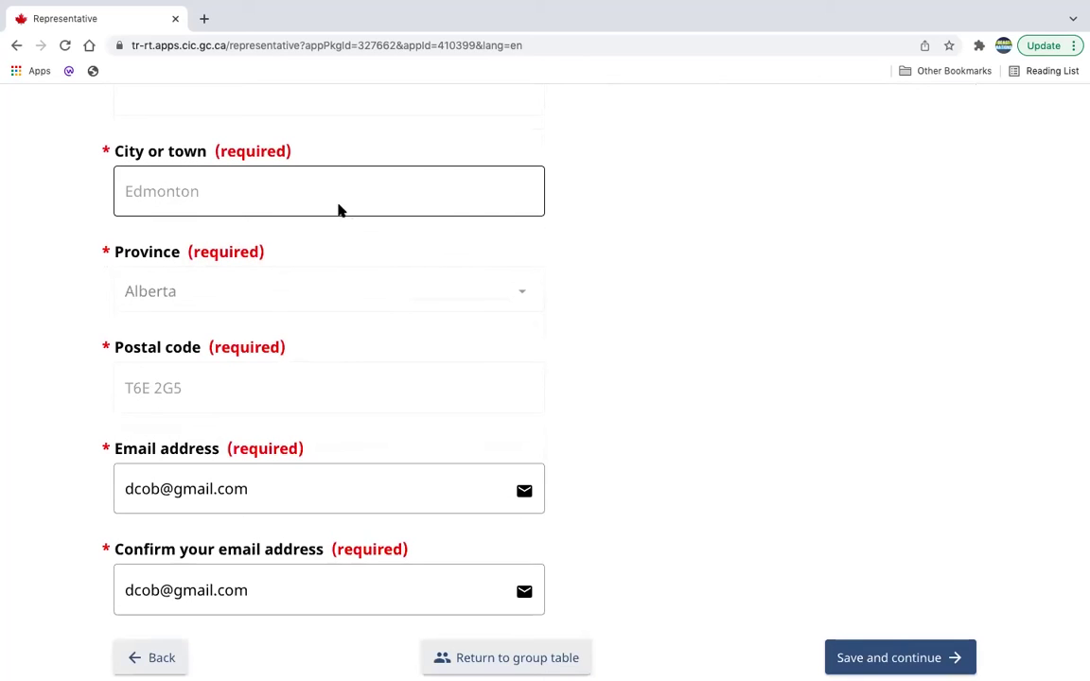
scroll(438, 474, down, 3)
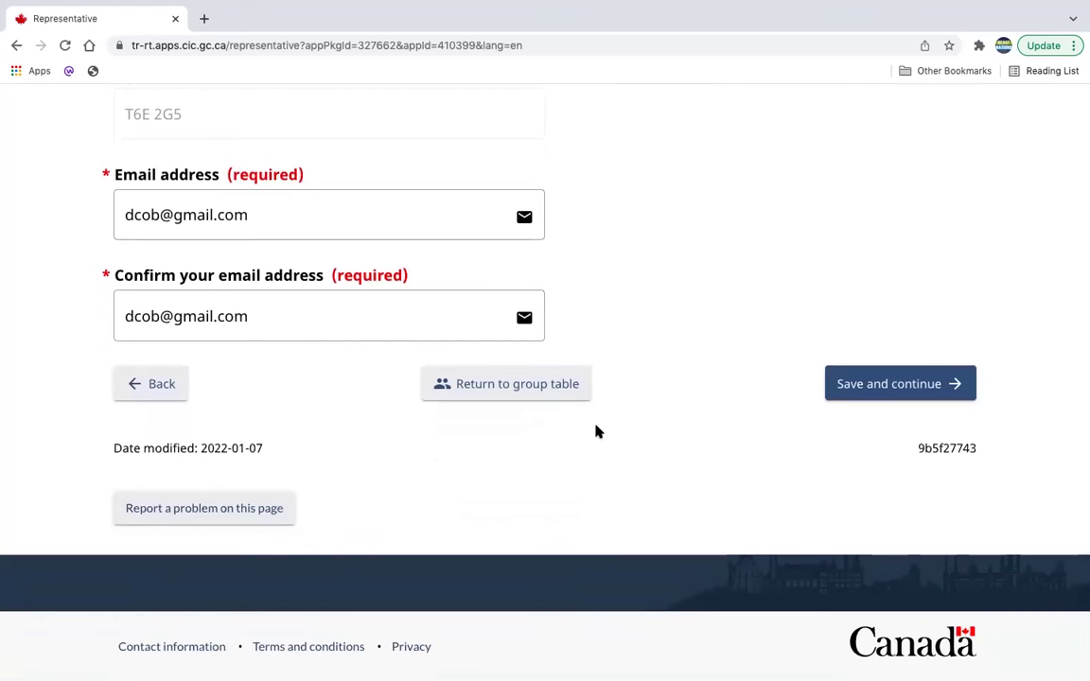
click(866, 388)
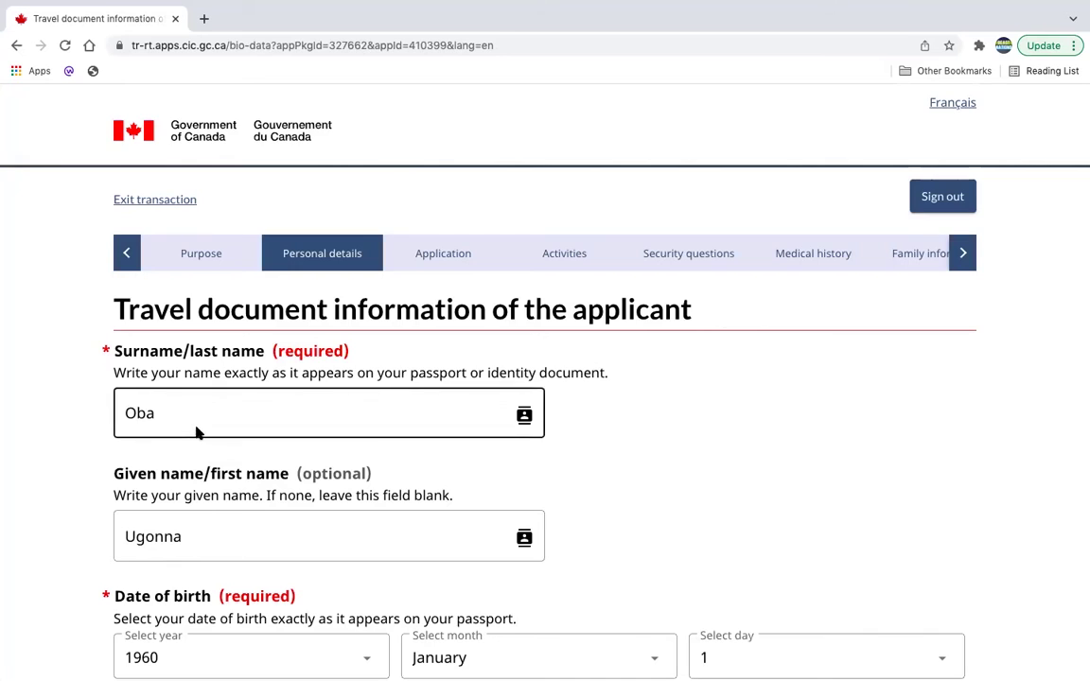
Check the applicant's name, date of birth and gender, and save them to continue
scroll(197, 431, down, 2)
scroll(206, 489, down, 3)
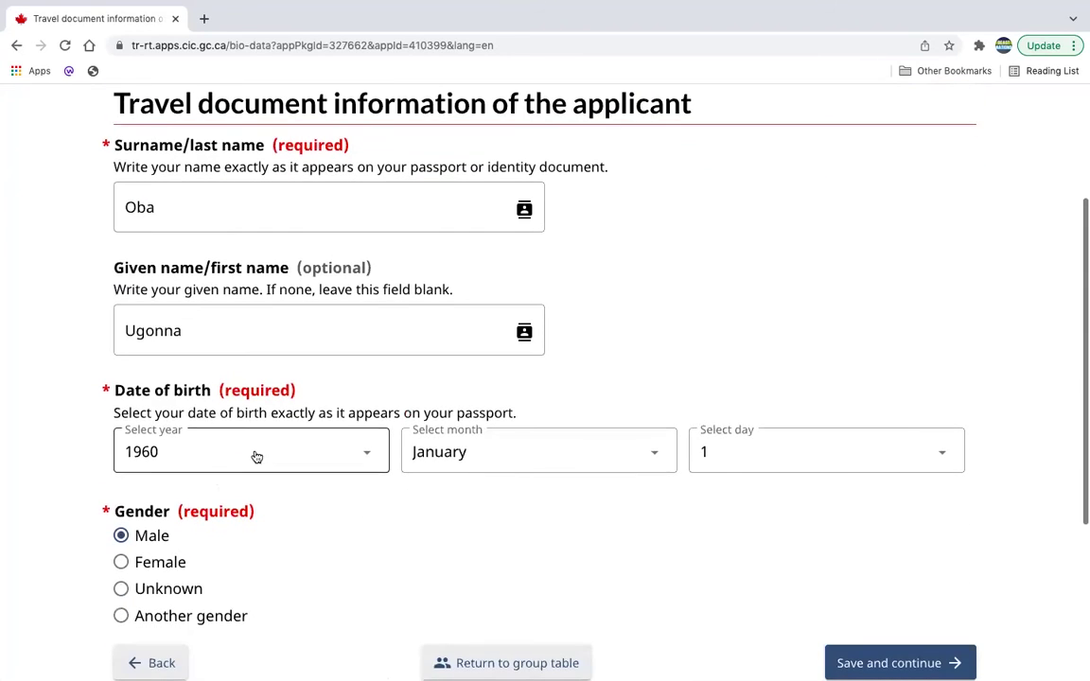
scroll(276, 478, down, 1)
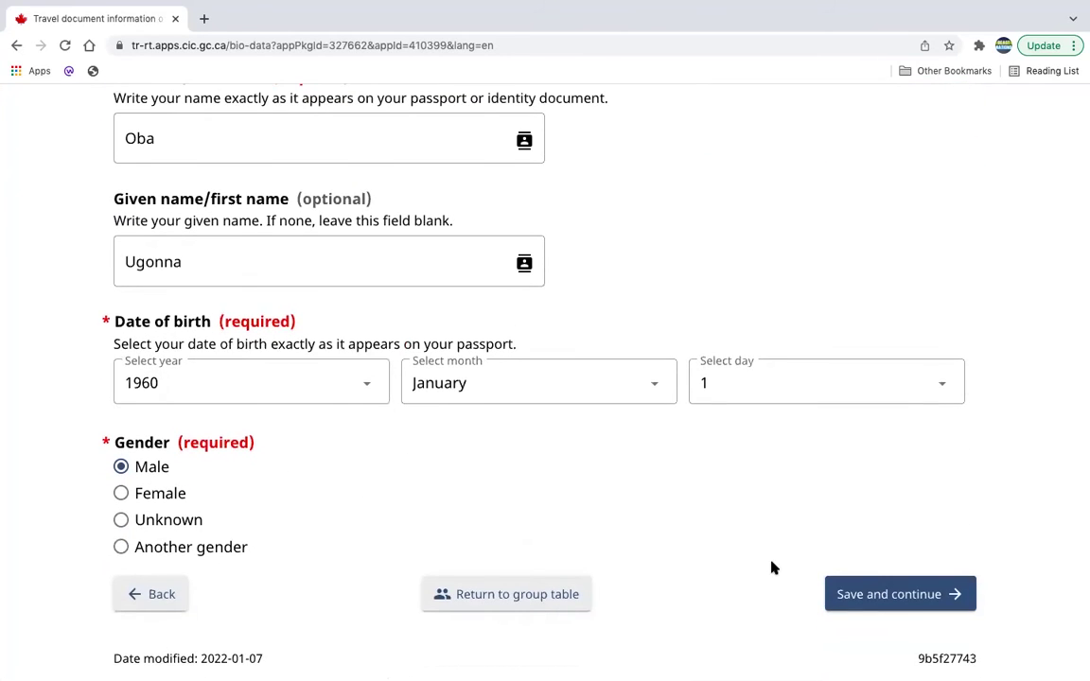
click(863, 593)
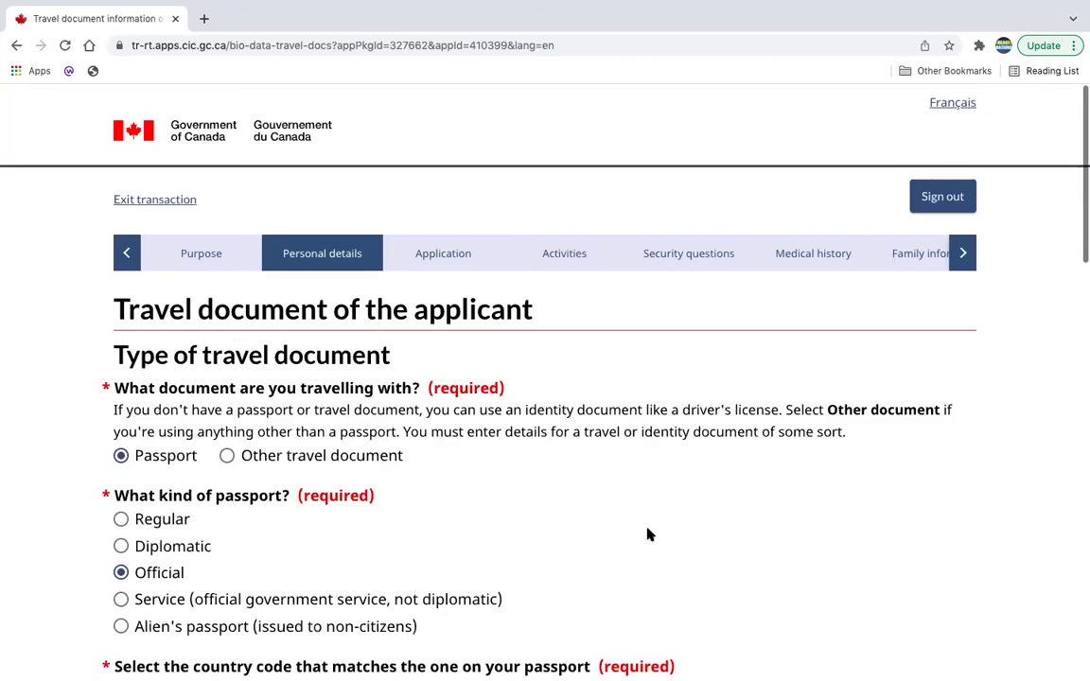
Review the applicant's travel document type, kind of passport, country code, nationality and passport number fields
drag(567, 316, 83, 312)
scroll(477, 564, down, 4)
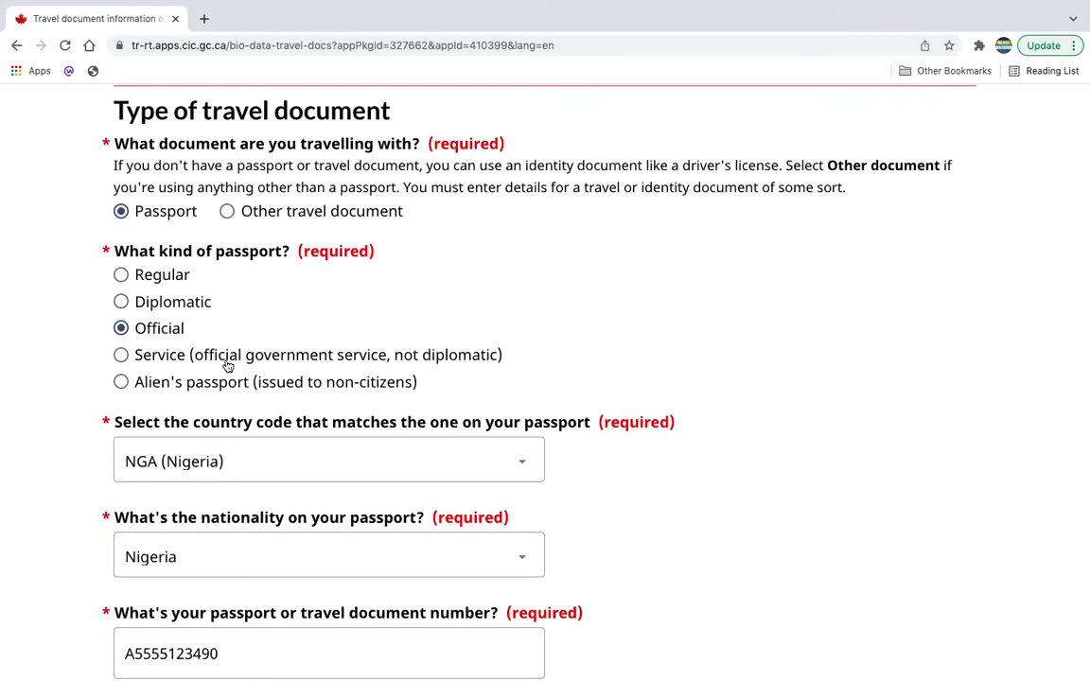
scroll(226, 297, down, 1)
scroll(254, 401, down, 1)
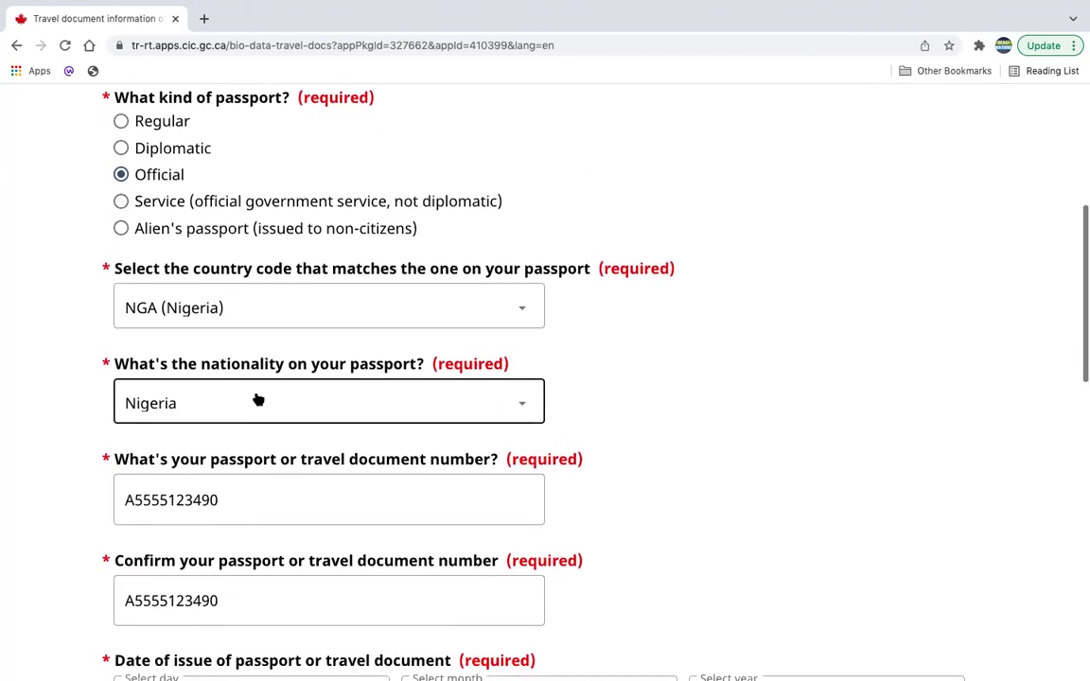
scroll(252, 409, down, 2)
scroll(236, 397, down, 1)
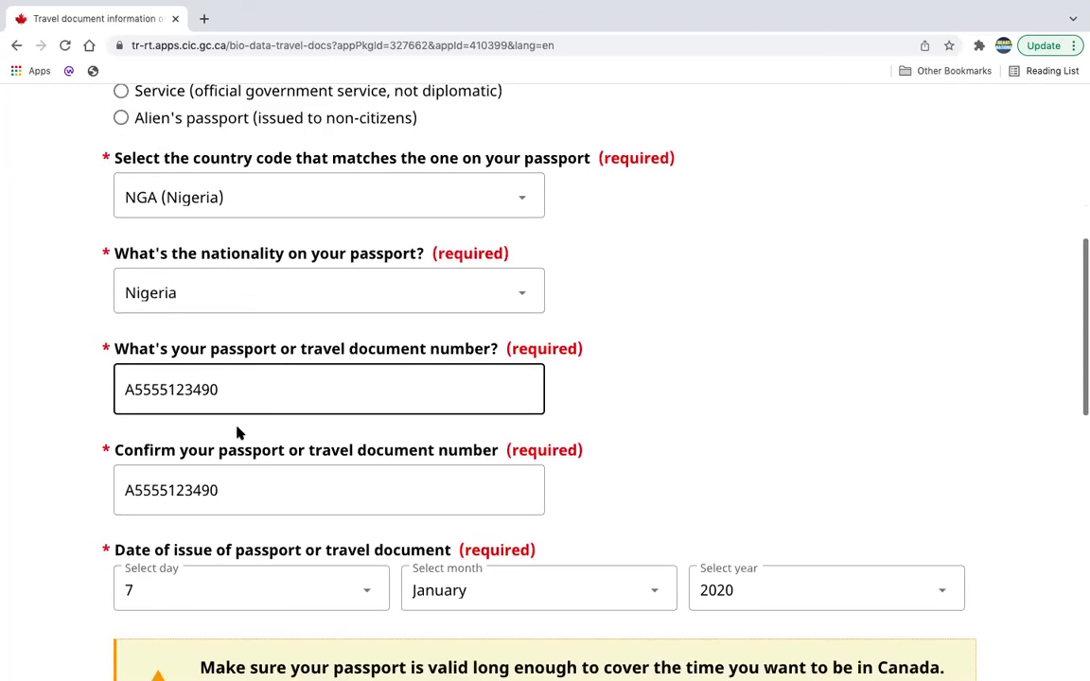
scroll(317, 445, down, 1)
Examine the passport's issue and expiry dates and the notice about passport validity covering the stay in Canada
key(Tab)
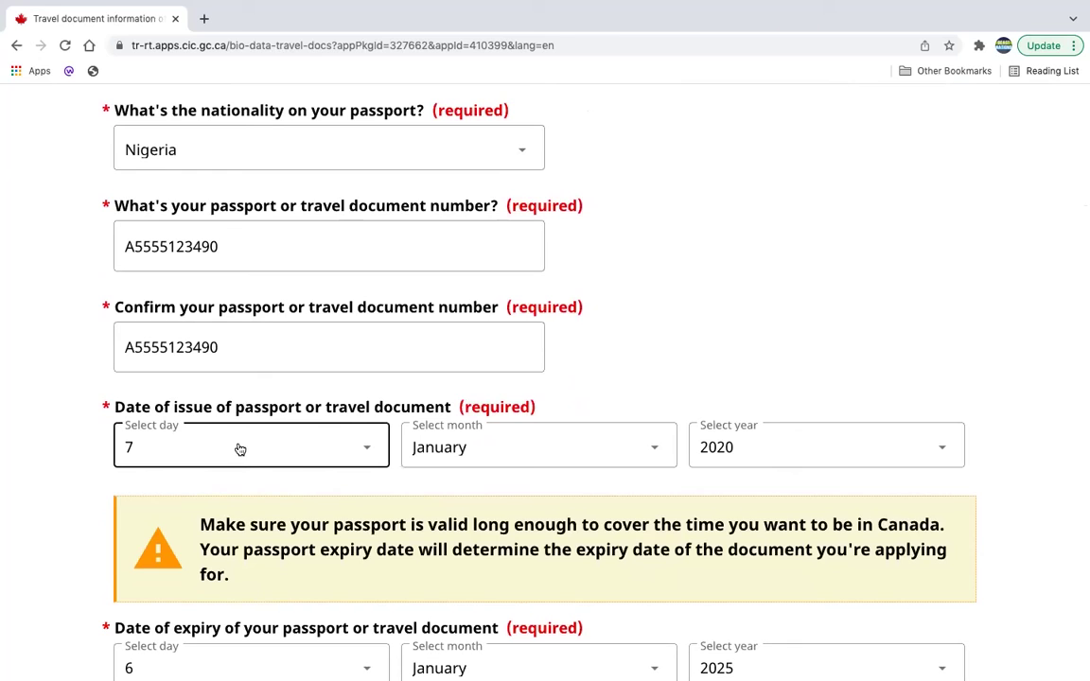
key(Tab)
scroll(568, 482, down, 1)
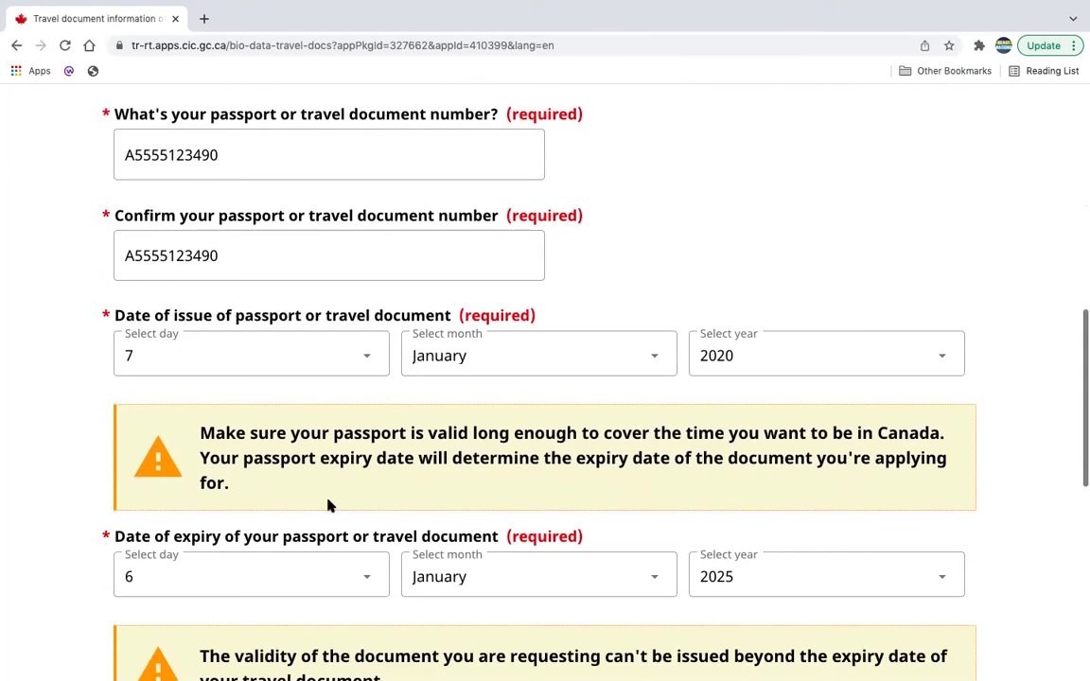
drag(244, 495, 199, 432)
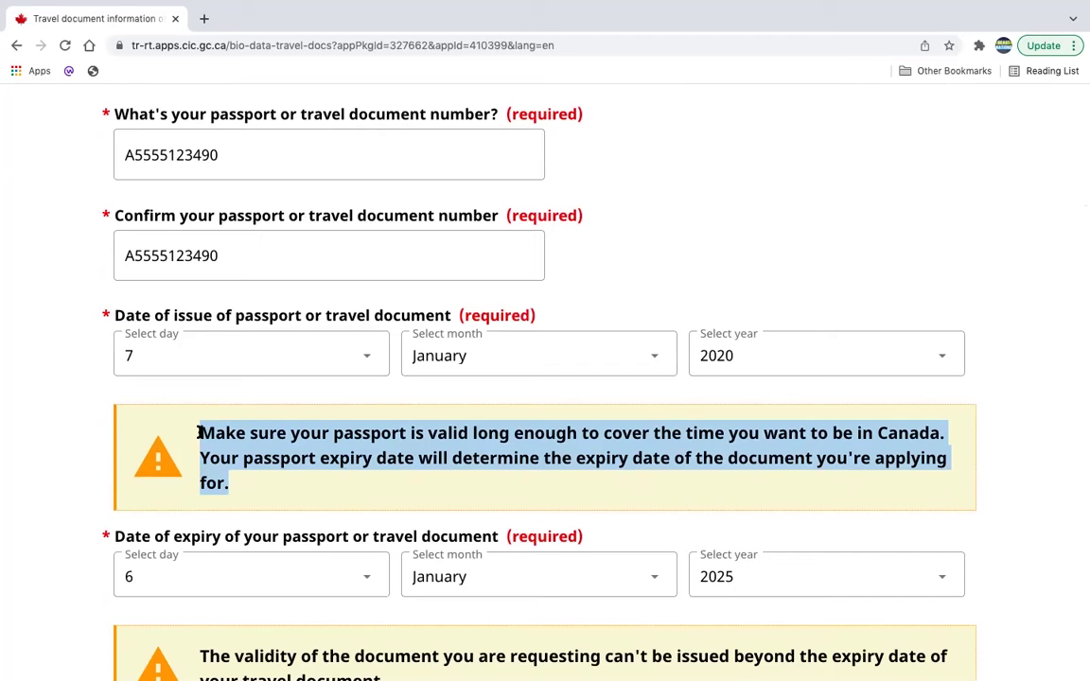
scroll(650, 609, down, 3)
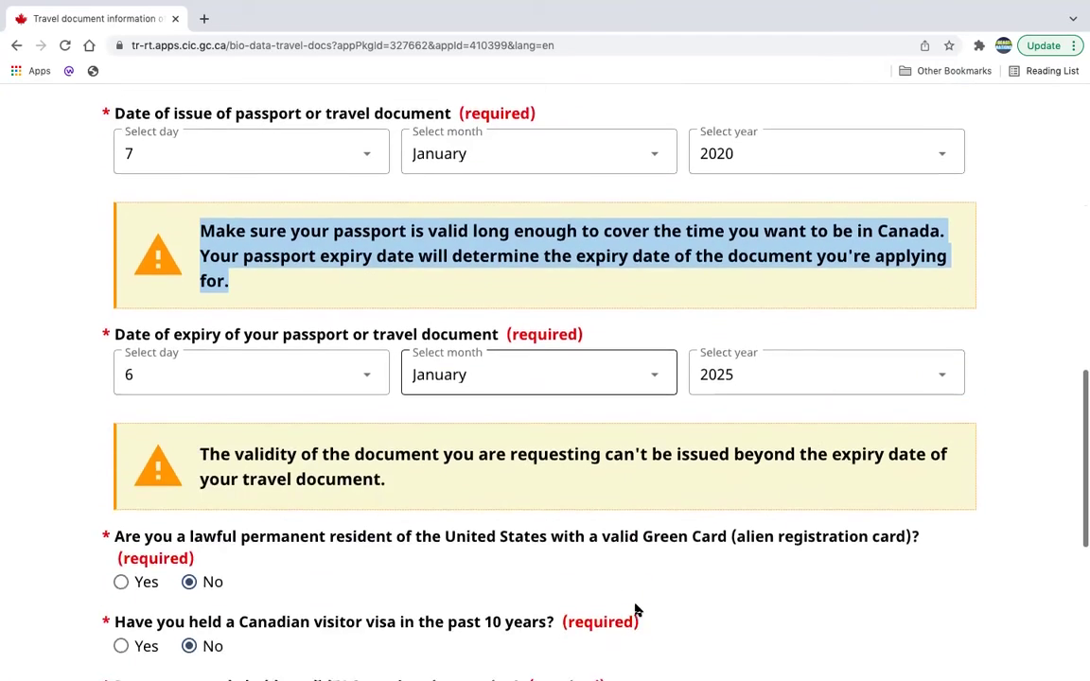
Answer Yes to travelling to Canada by air, and save the travel document page to continue
scroll(777, 522, down, 2)
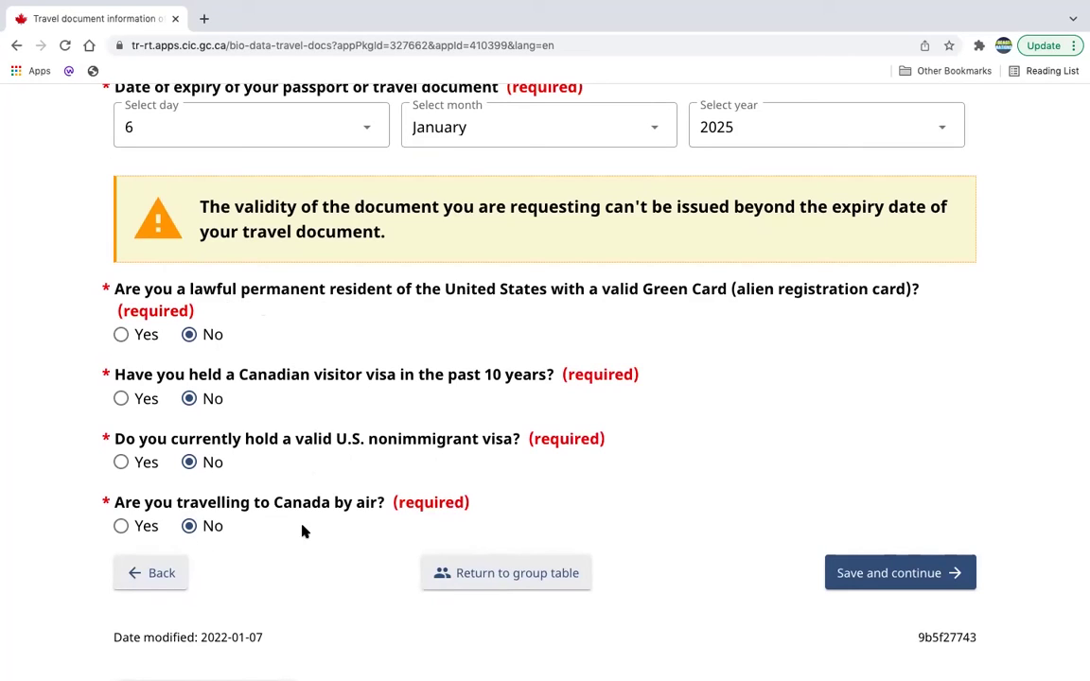
click(121, 526)
click(880, 589)
click(890, 581)
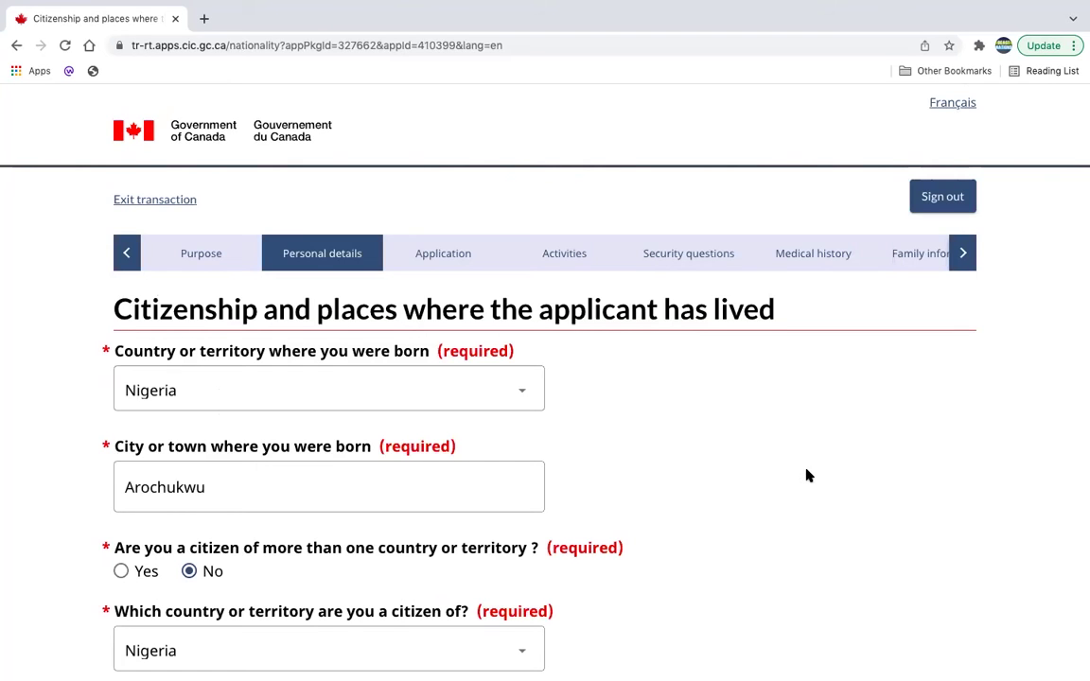
Check the applicant's country and city of birth and citizenship details, and save the page to continue
scroll(669, 478, down, 1)
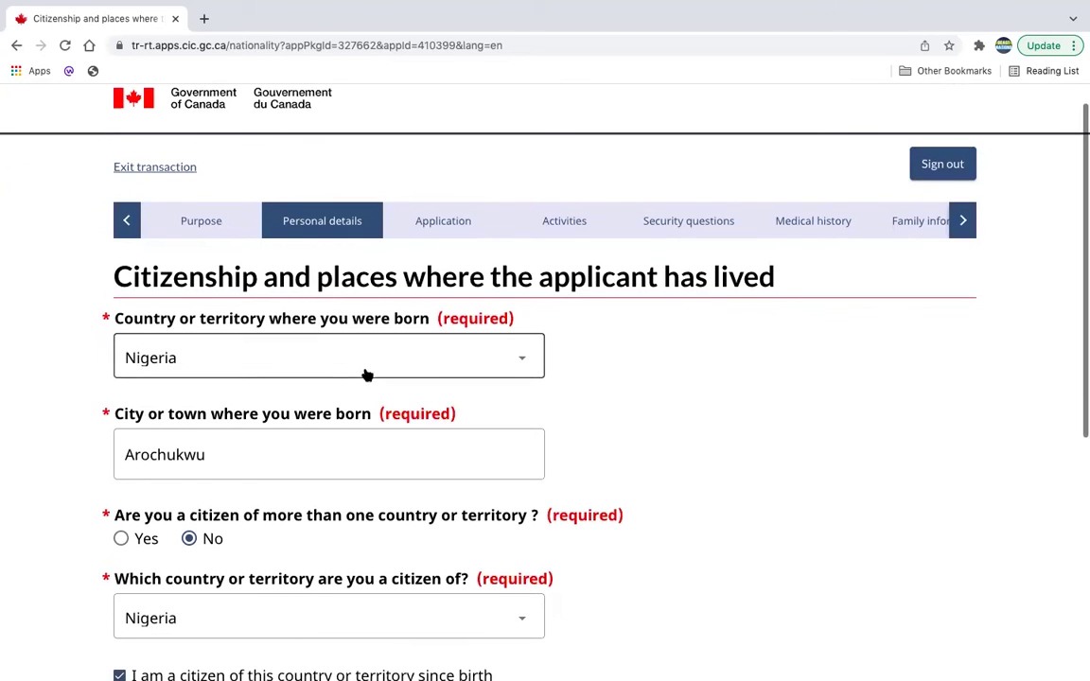
scroll(279, 356, down, 2)
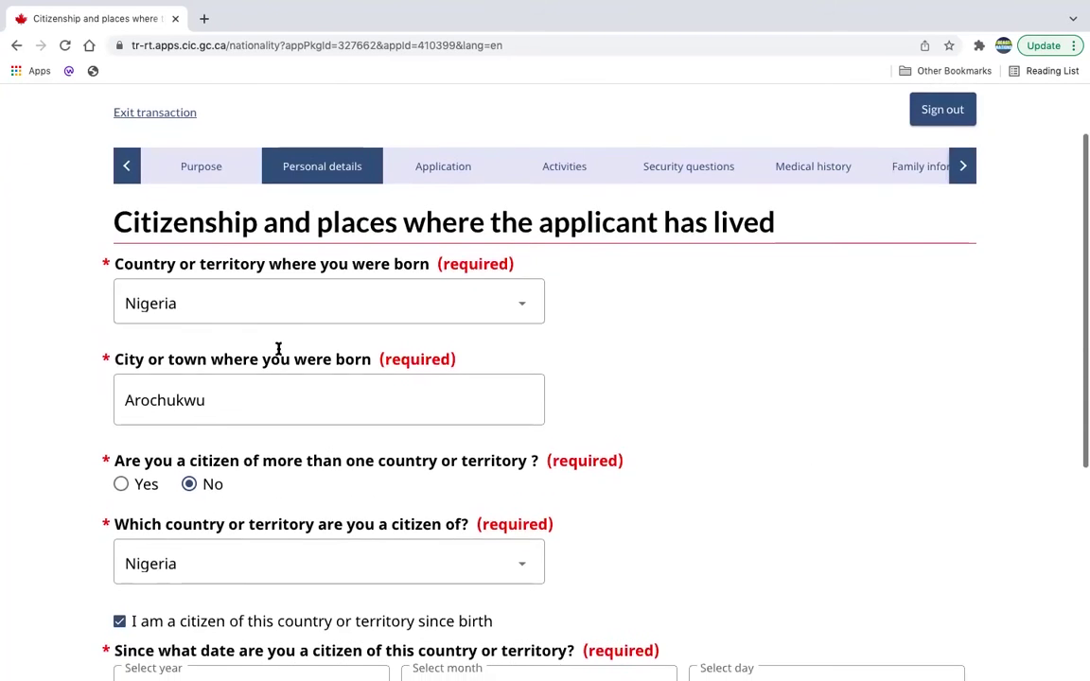
scroll(304, 419, down, 5)
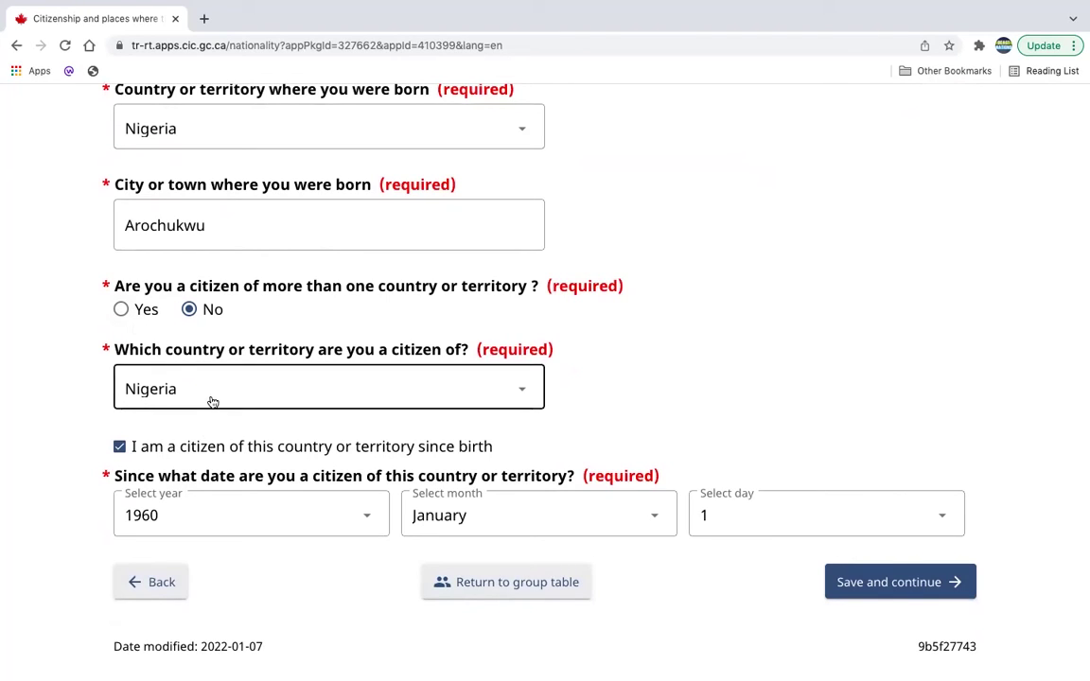
scroll(425, 416, down, 1)
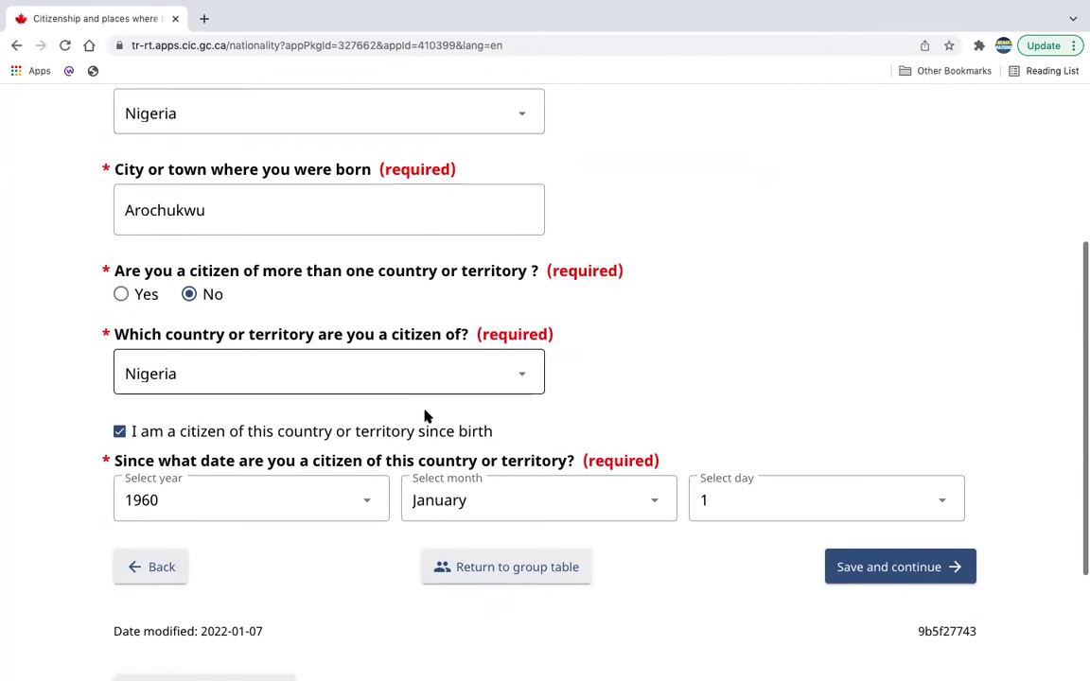
scroll(425, 416, down, 3)
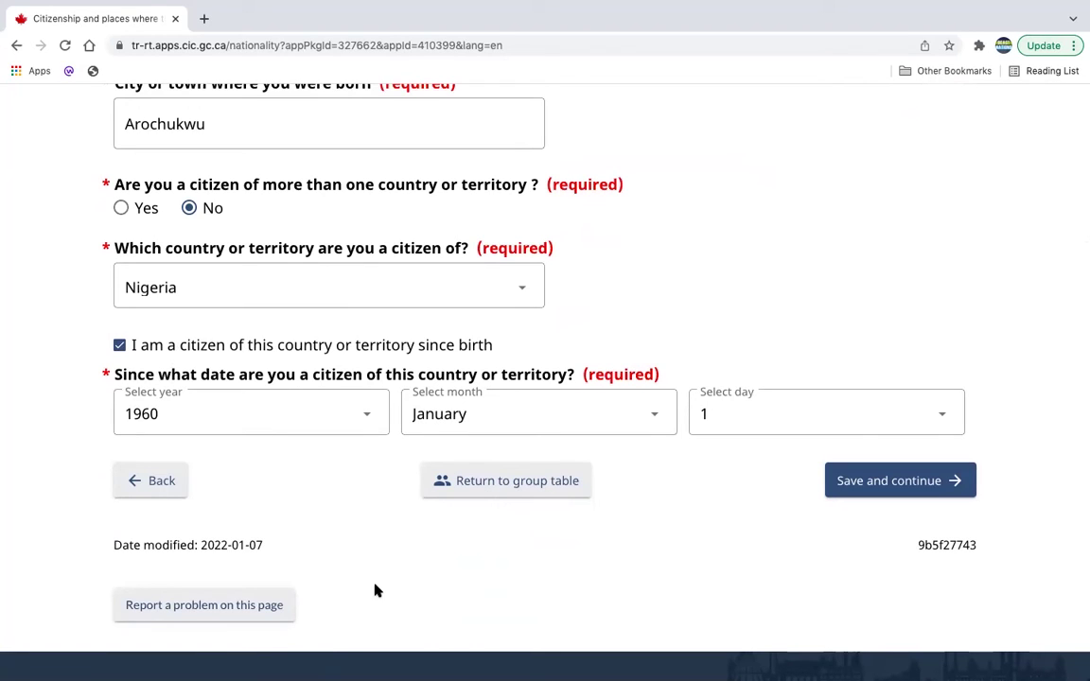
click(903, 490)
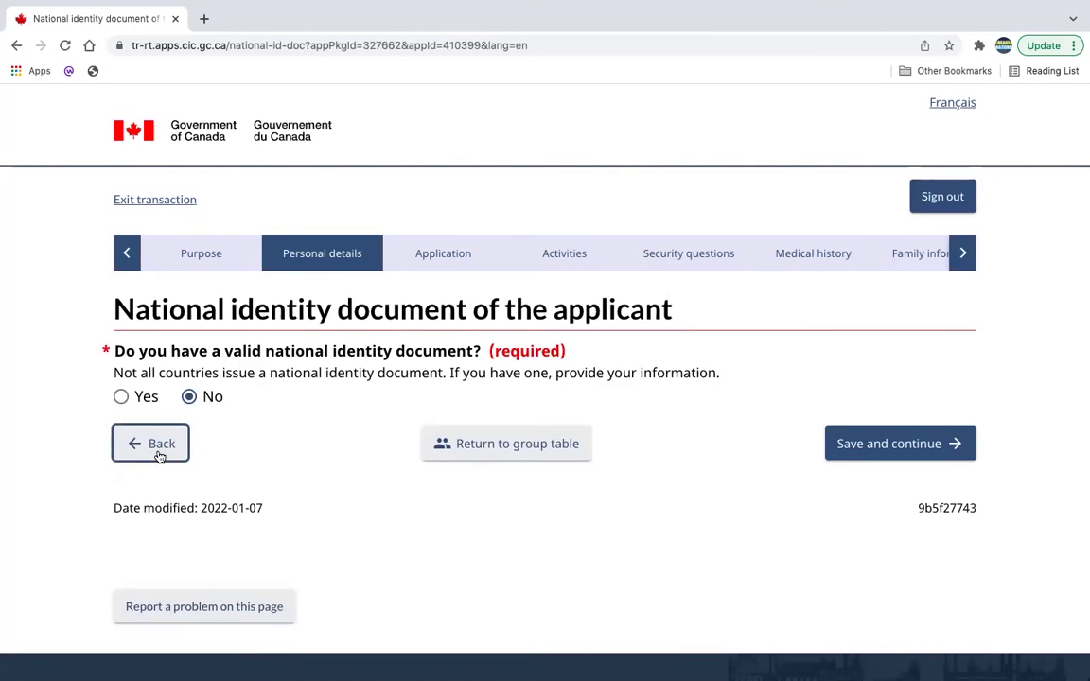
click(119, 399)
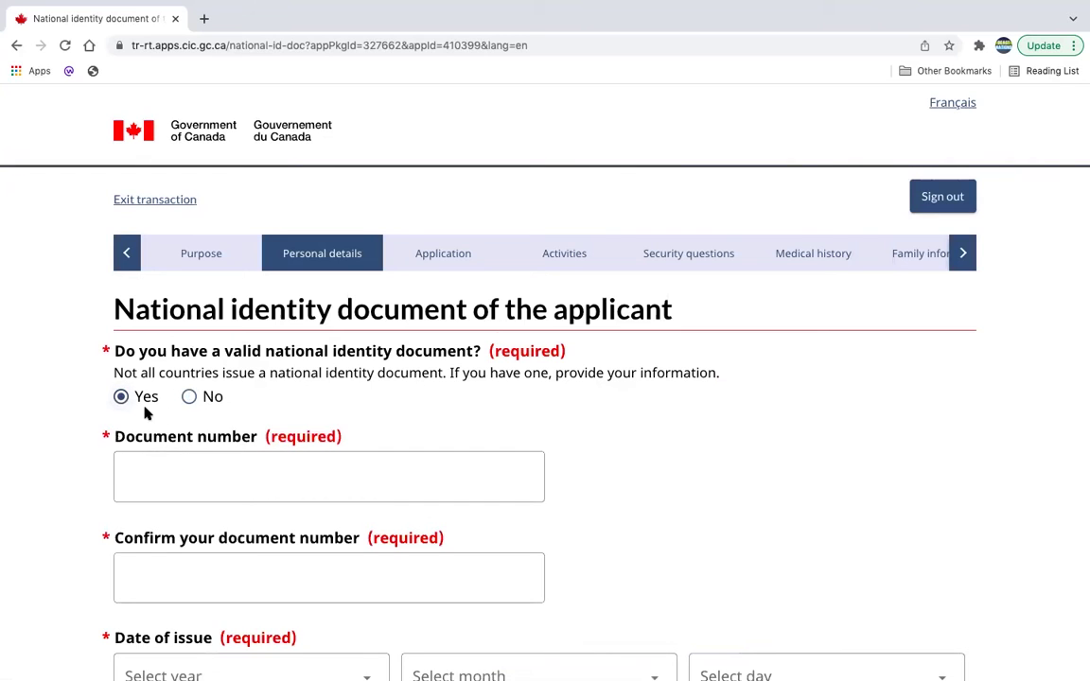
scroll(470, 629, down, 3)
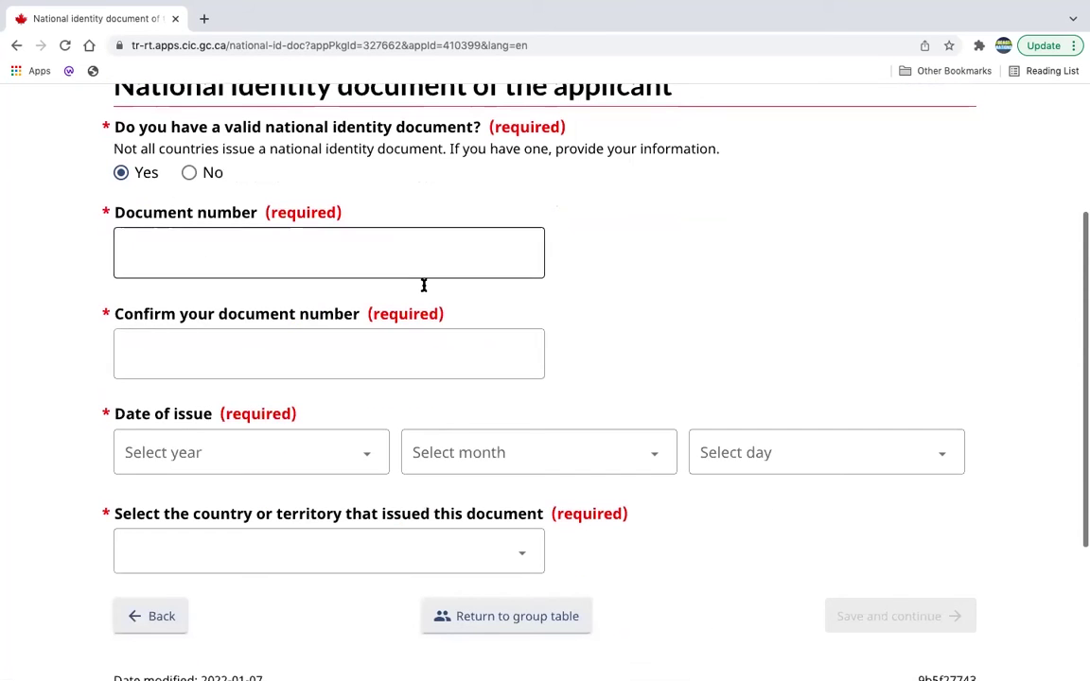
scroll(444, 417, up, 2)
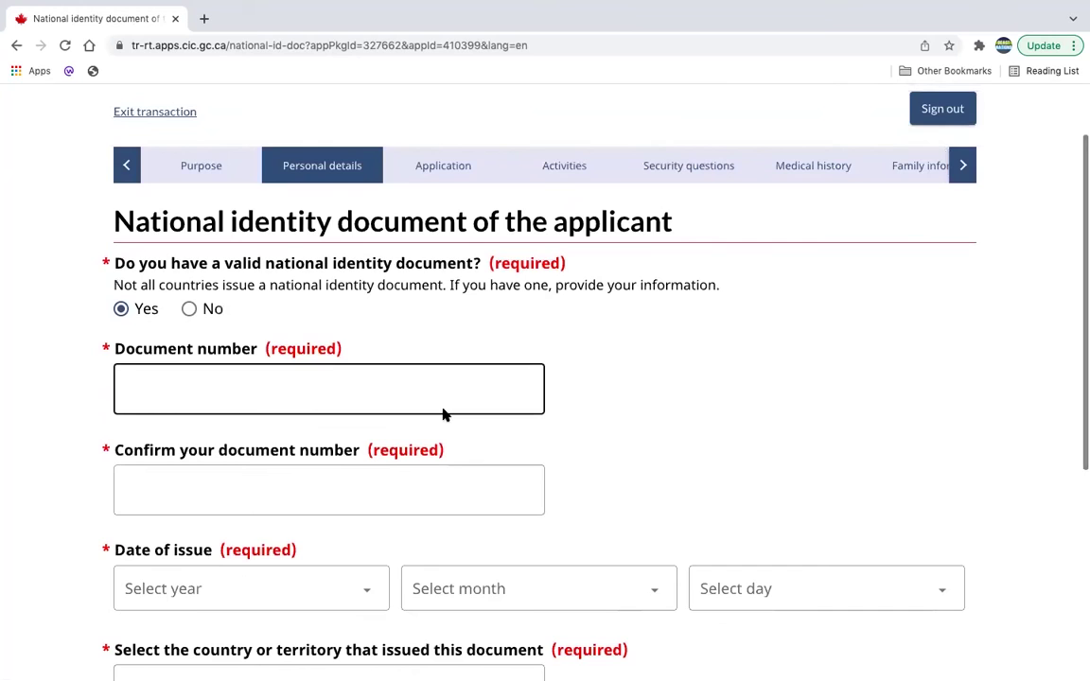
Answer No to having a valid national identity document, and save the page to continue
click(189, 309)
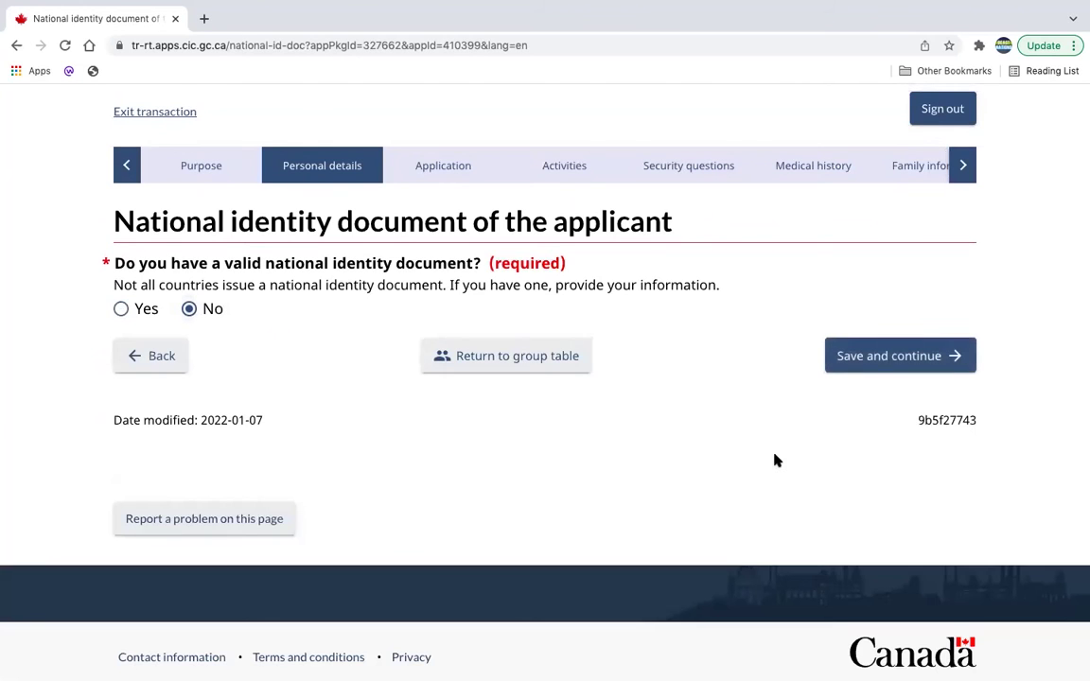
click(889, 358)
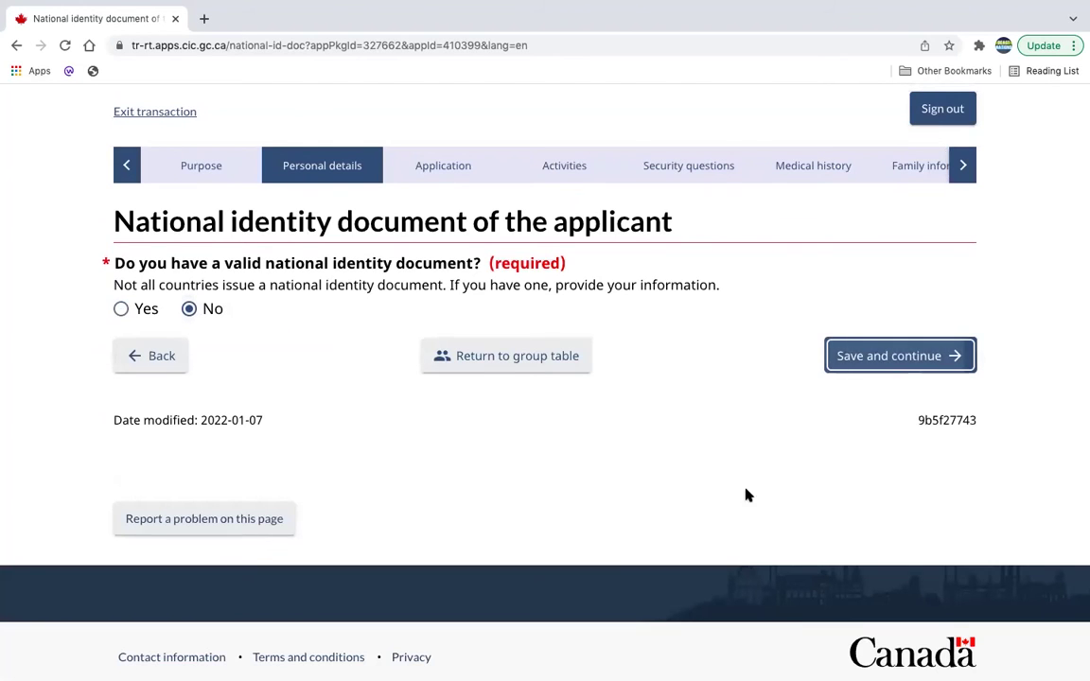
scroll(744, 532, down, 1)
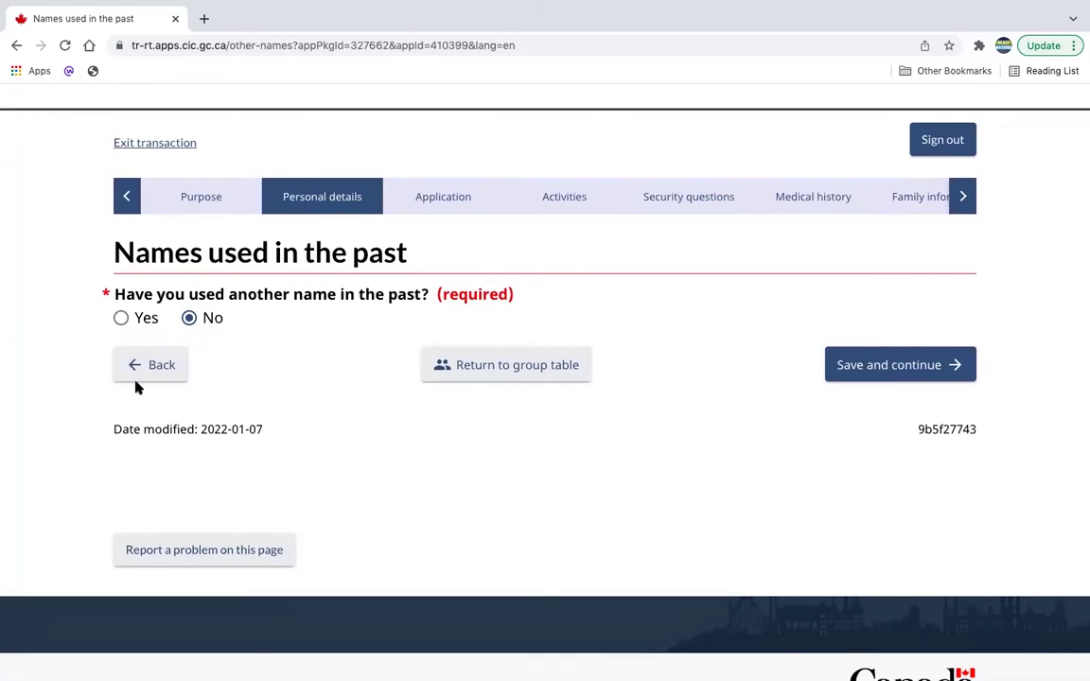
click(126, 321)
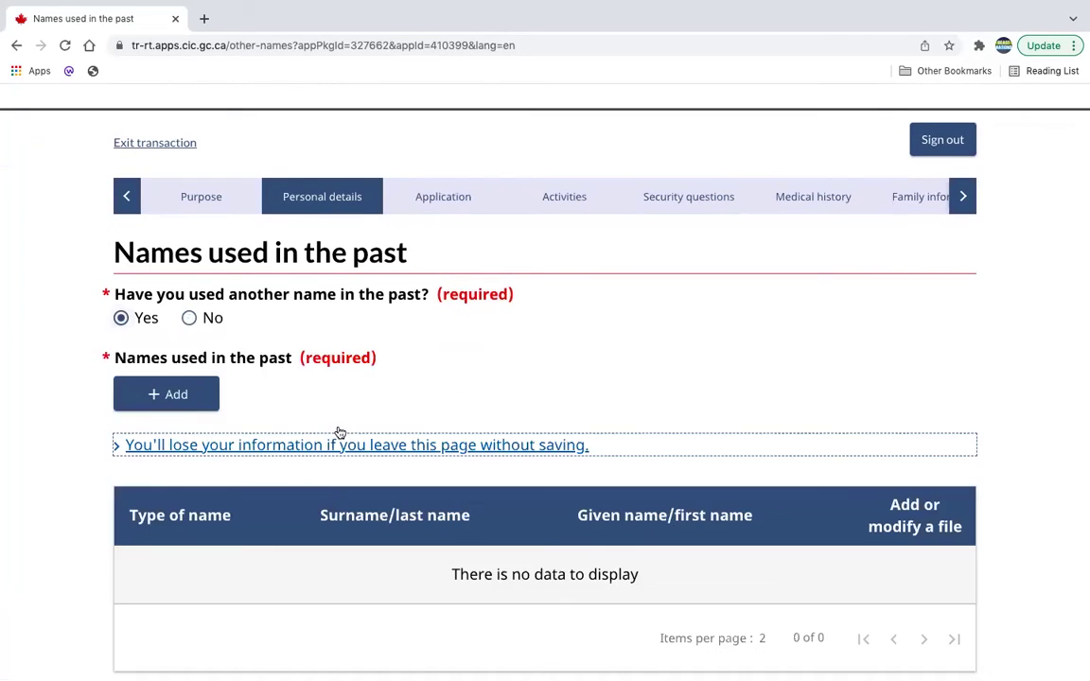
scroll(336, 445, down, 3)
click(189, 233)
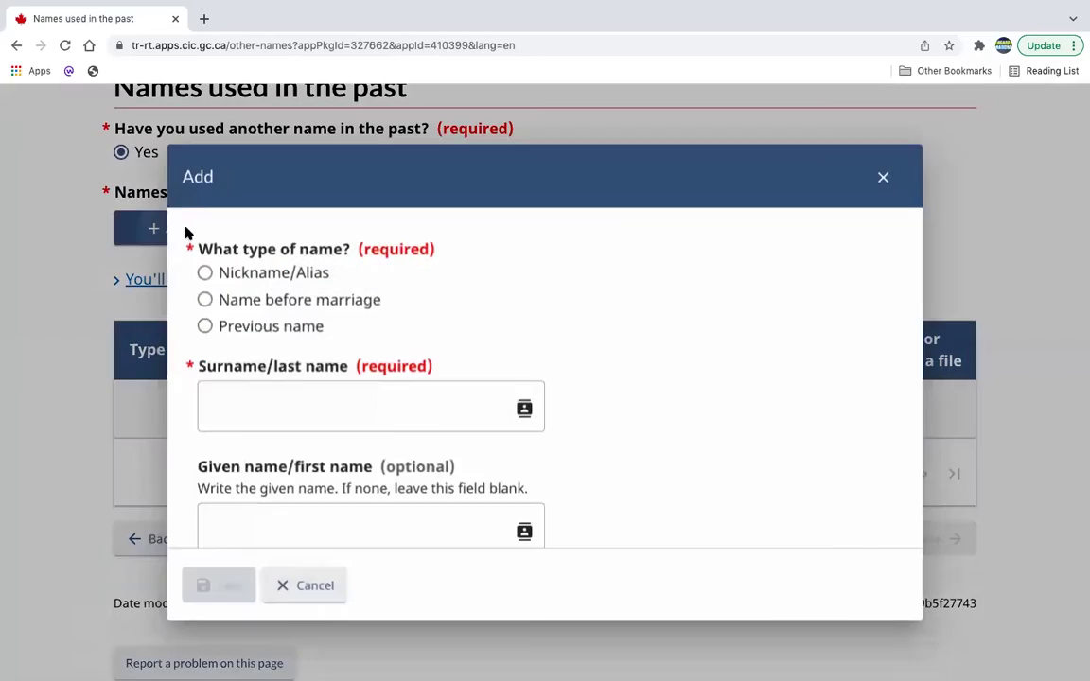
click(302, 585)
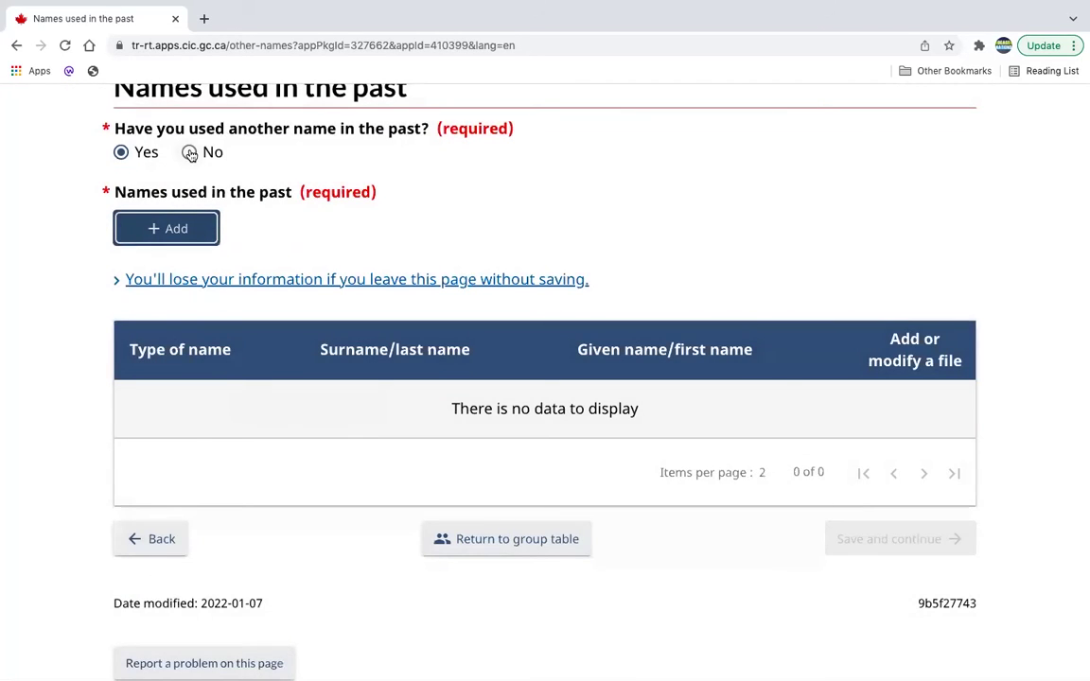
Answer No to having used another name in the past, and save the page to continue
click(189, 153)
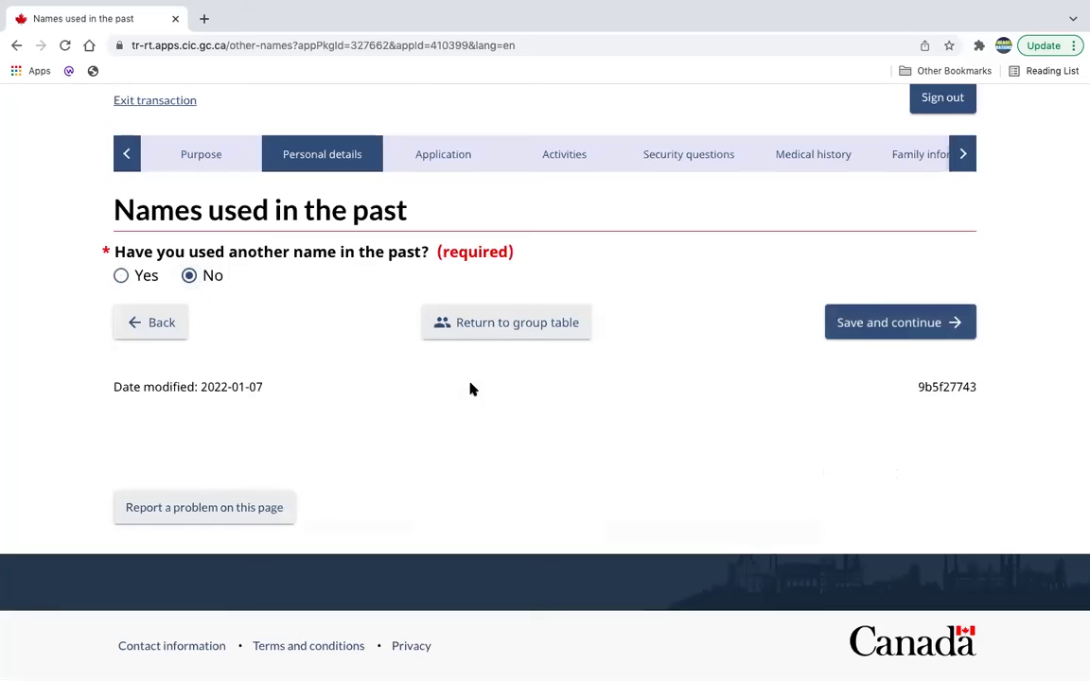
click(872, 323)
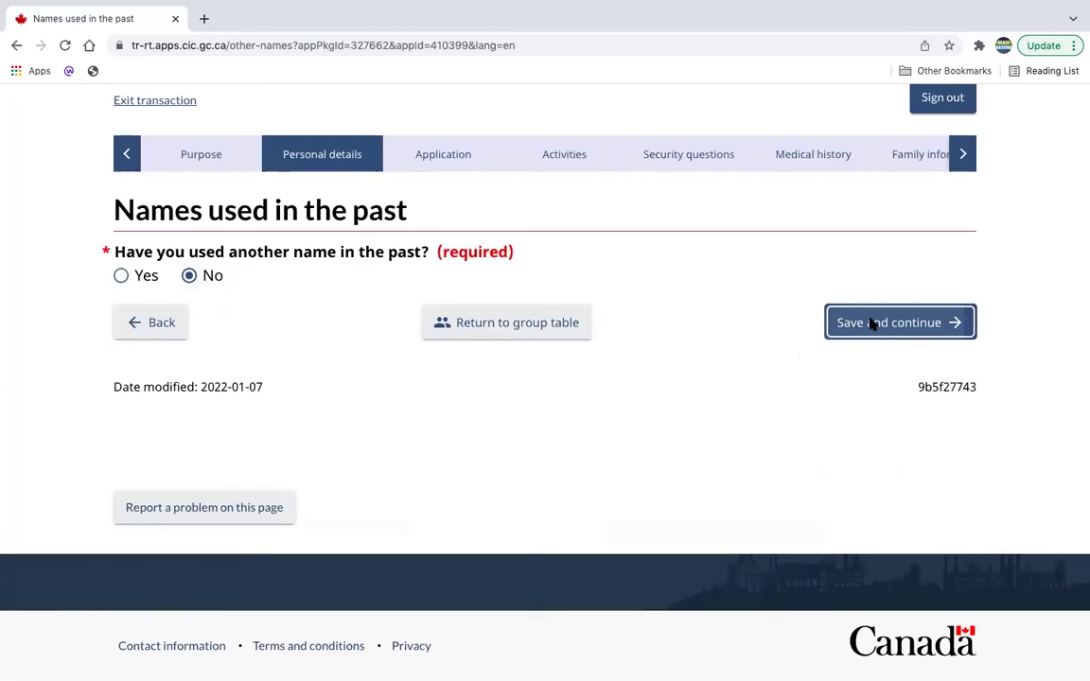
scroll(864, 421, down, 1)
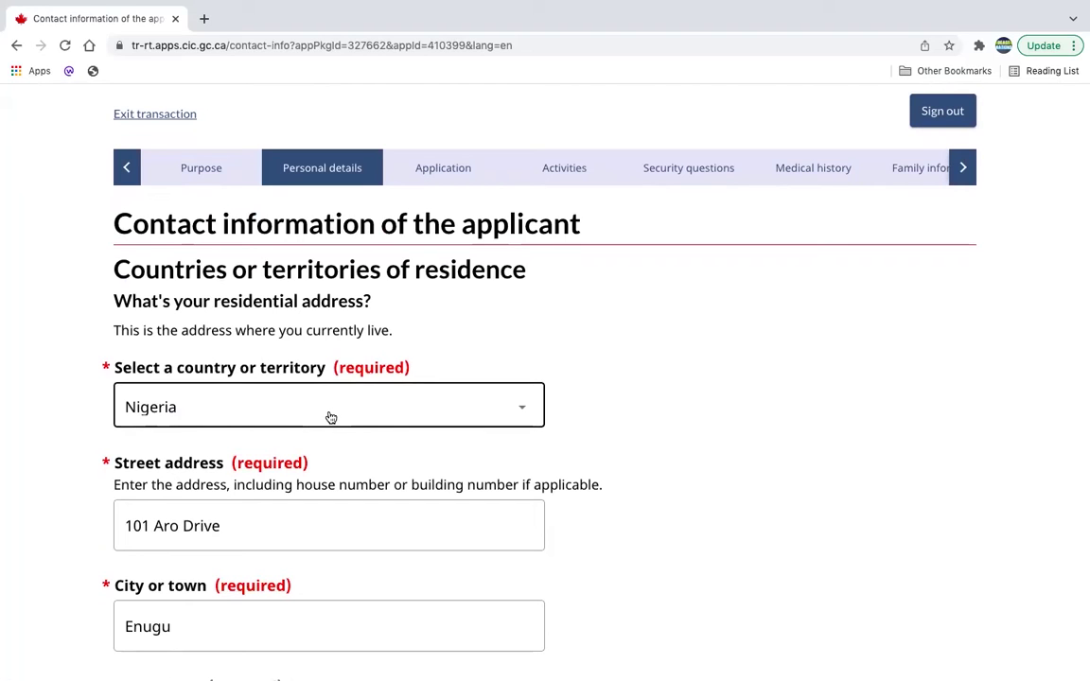
Check the applicant's residential address, mailing address answer and countries of residence for the past five years, and save the contact information page
scroll(331, 417, down, 2)
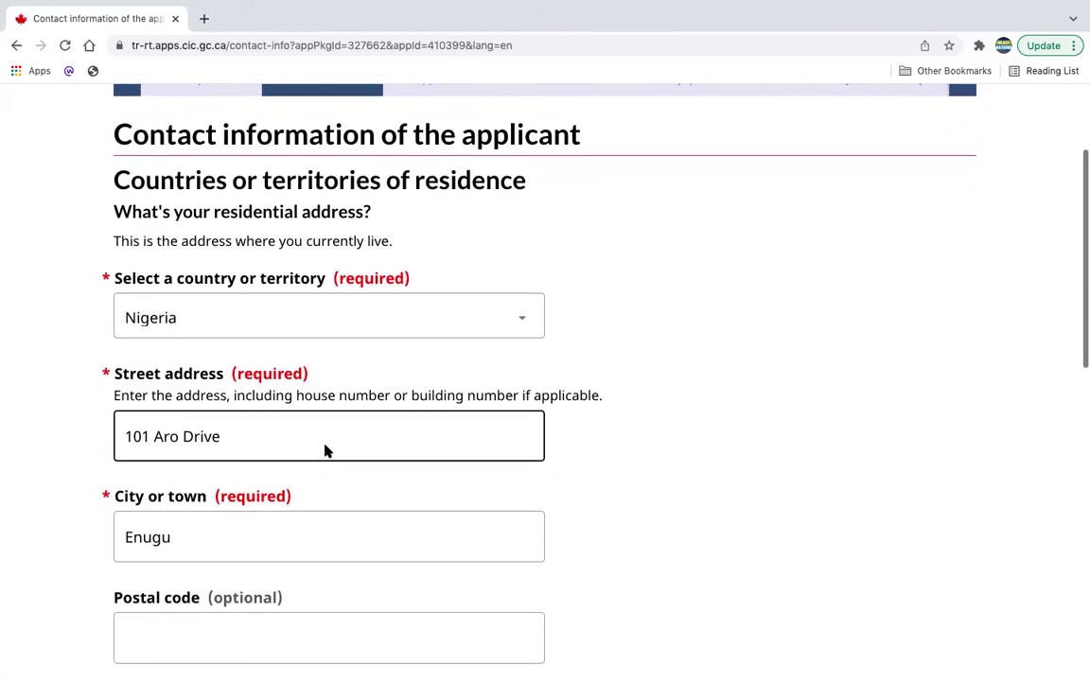
scroll(313, 431, down, 1)
scroll(290, 376, down, 1)
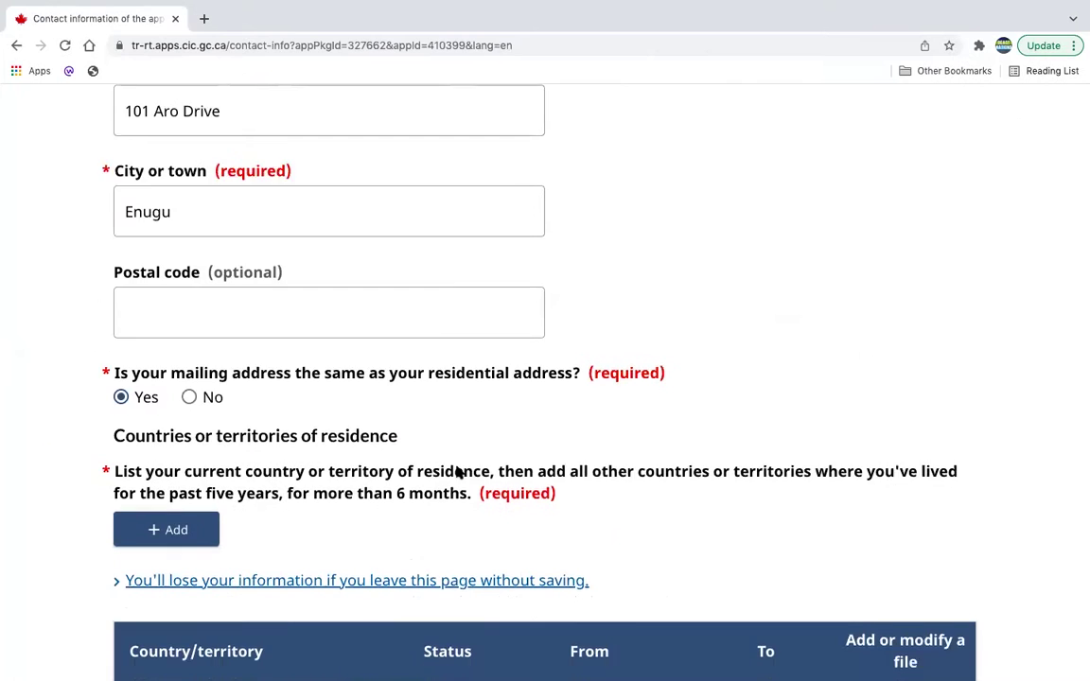
scroll(523, 468, down, 5)
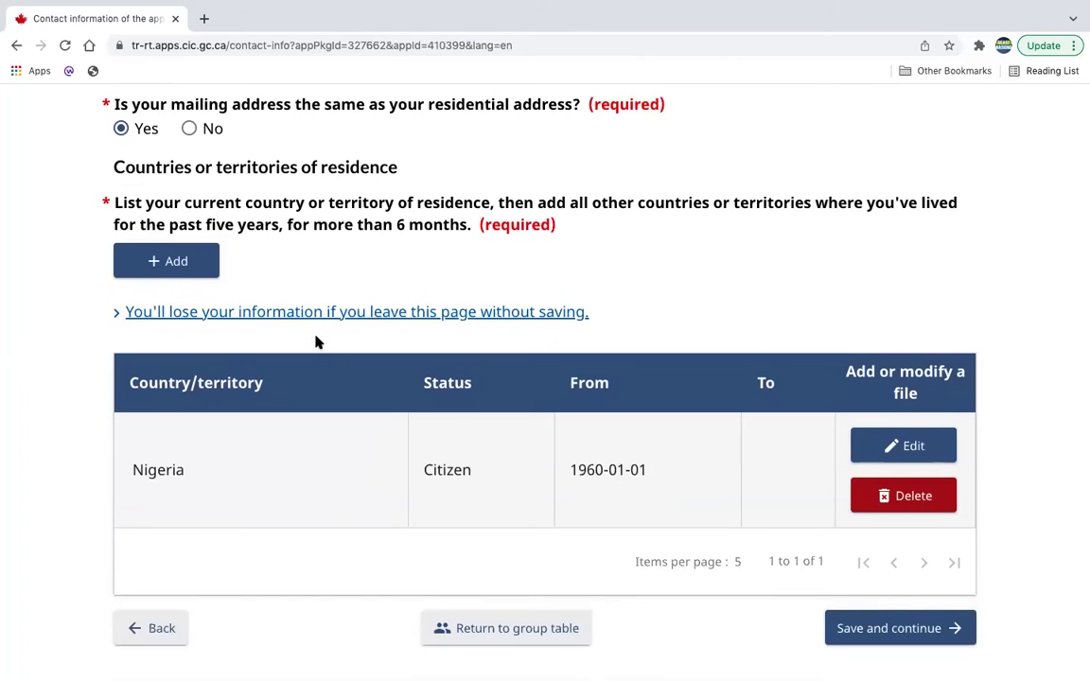
scroll(316, 340, up, 1)
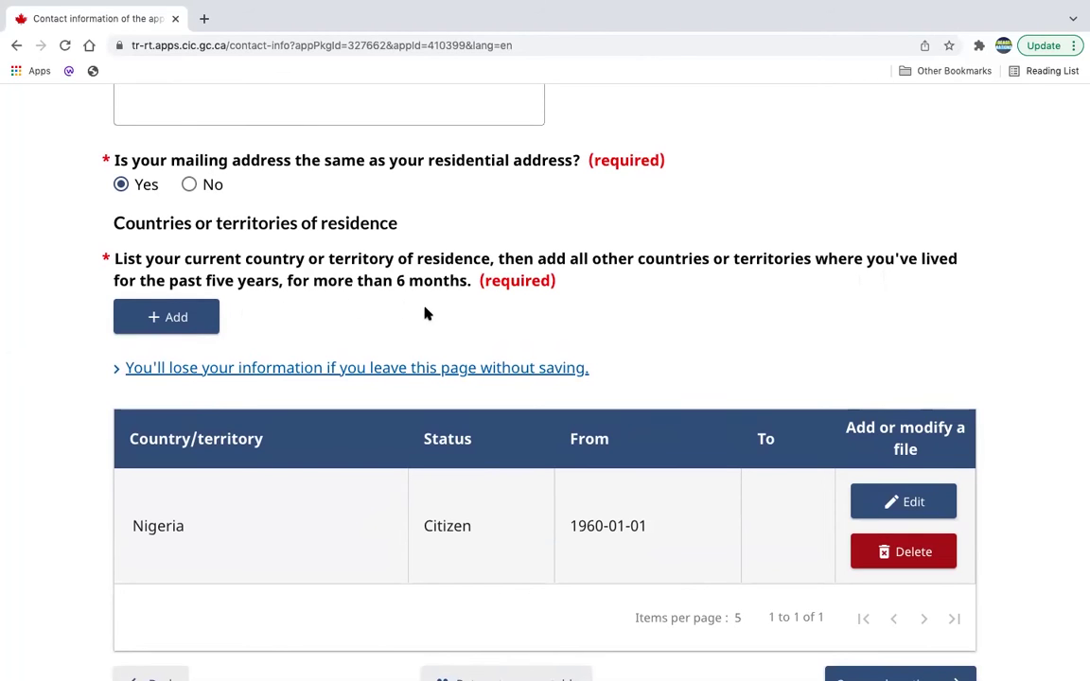
scroll(469, 367, down, 1)
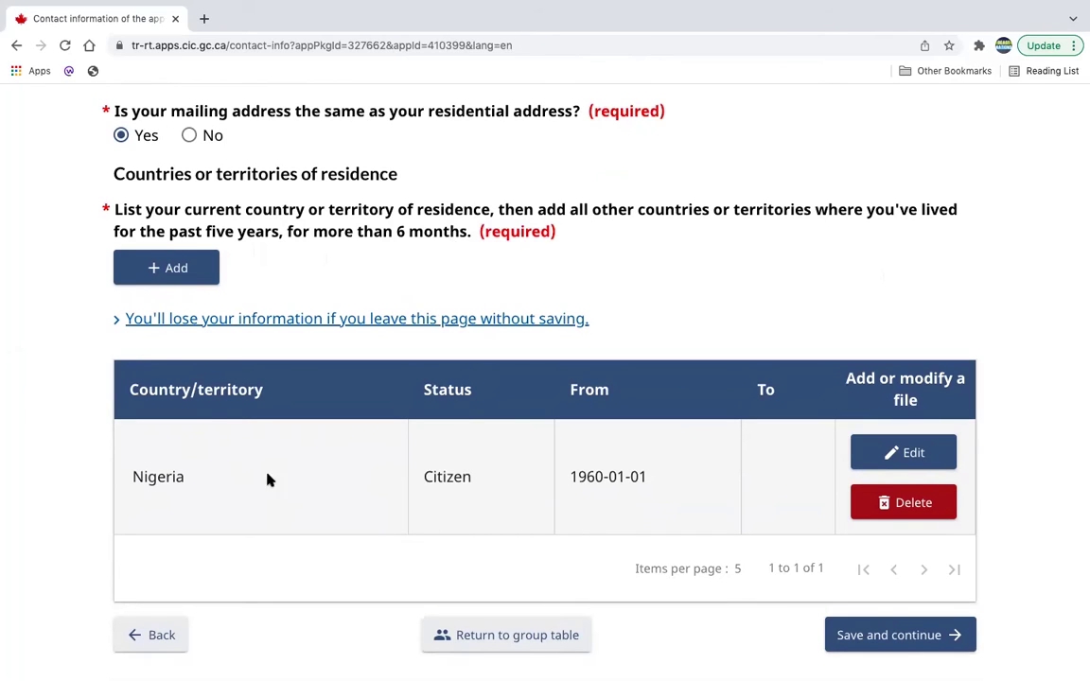
scroll(331, 459, down, 1)
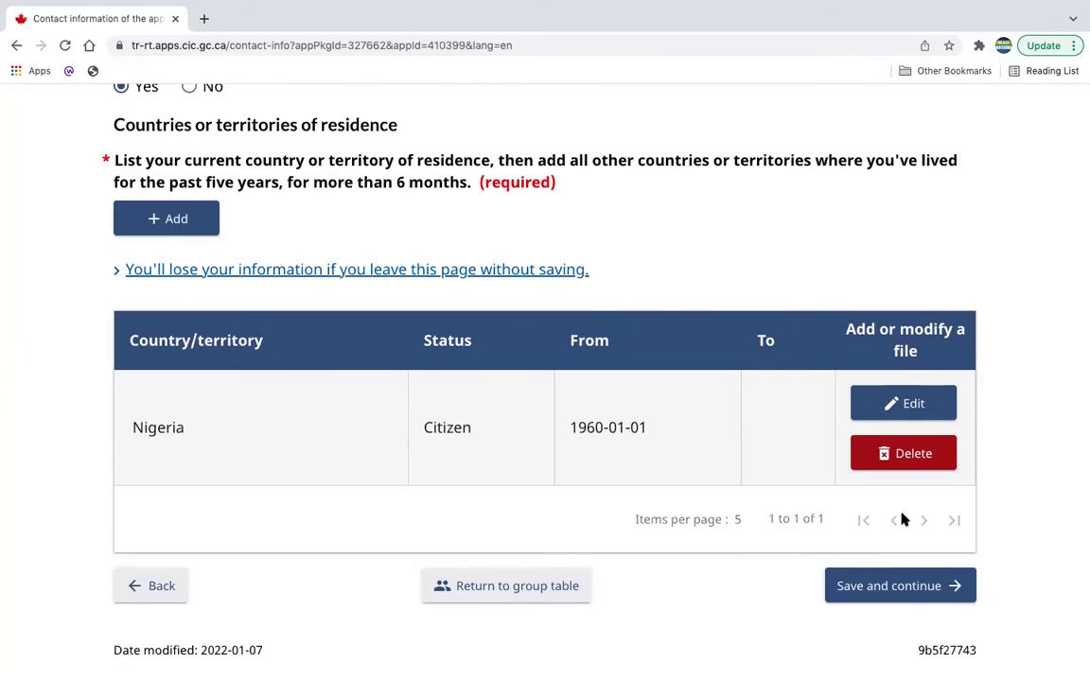
click(900, 586)
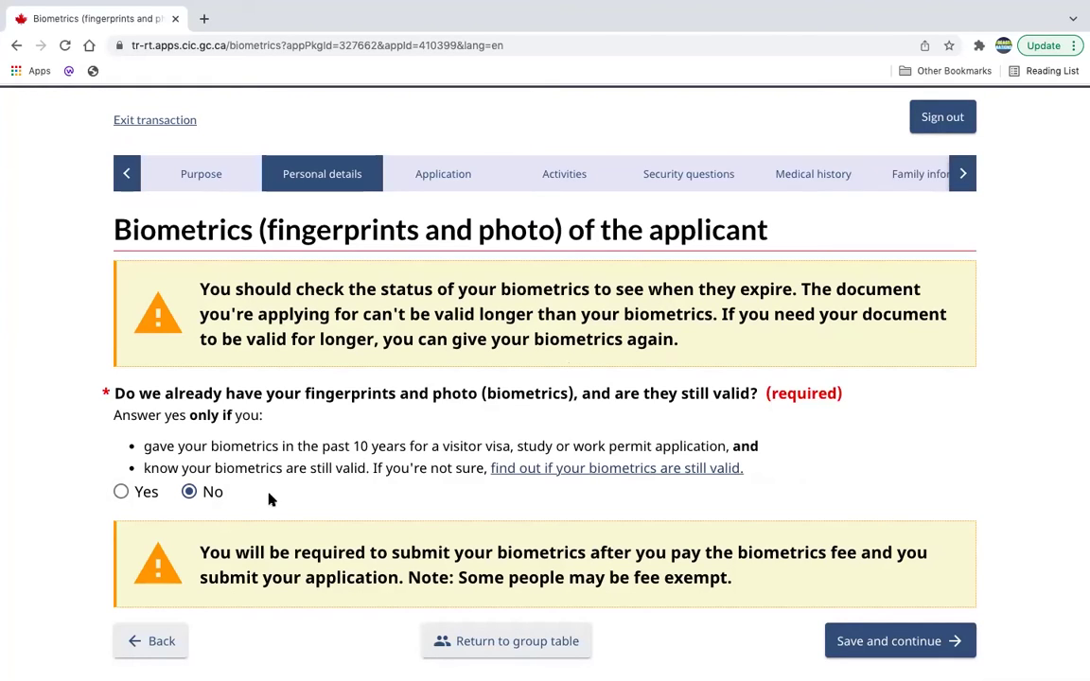
Keep No as the answer to already having valid biometrics on file, and save the page to continue
scroll(374, 509, down, 3)
scroll(373, 509, down, 2)
click(904, 405)
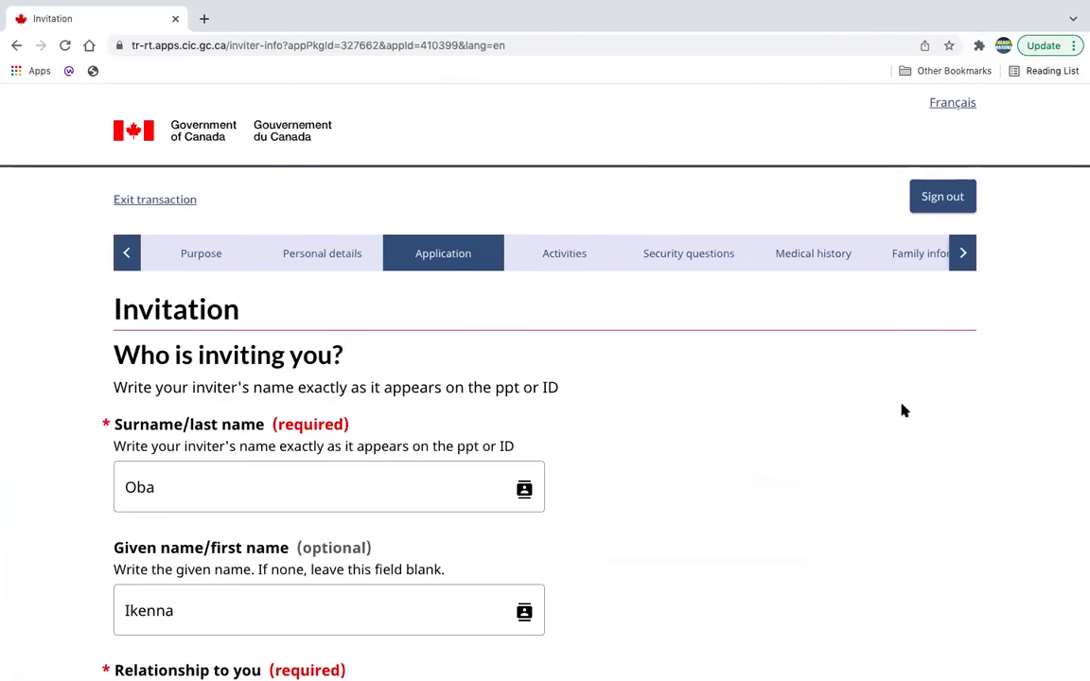
Review the inviter's surname, given name and relationship to the applicant on the Invitation page
scroll(904, 411, down, 1)
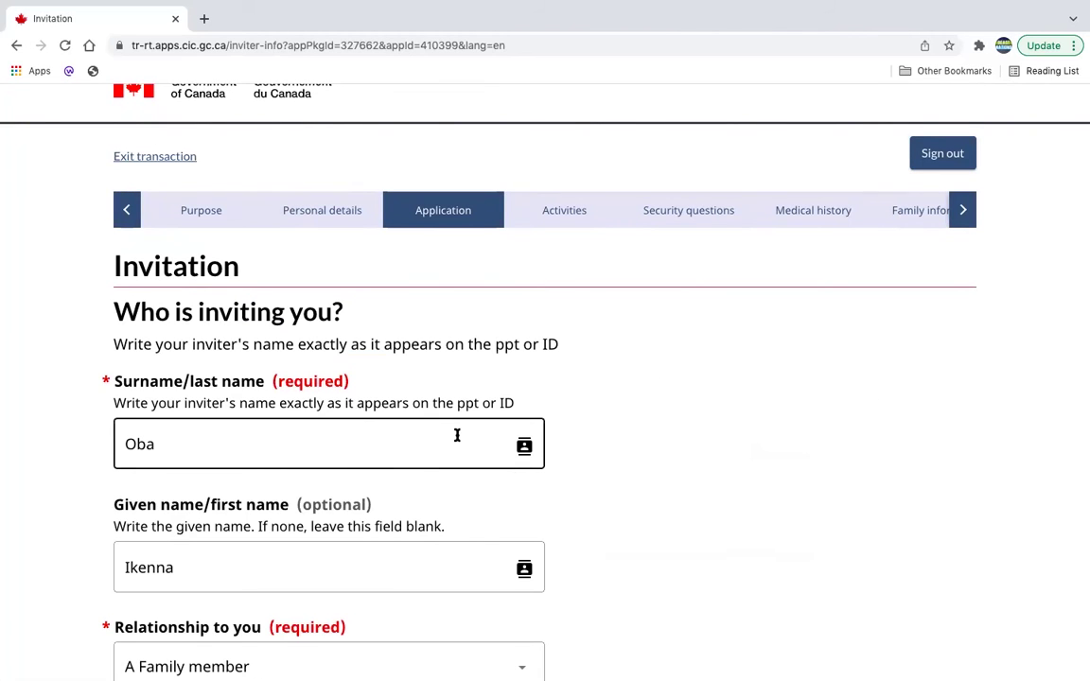
scroll(440, 442, down, 2)
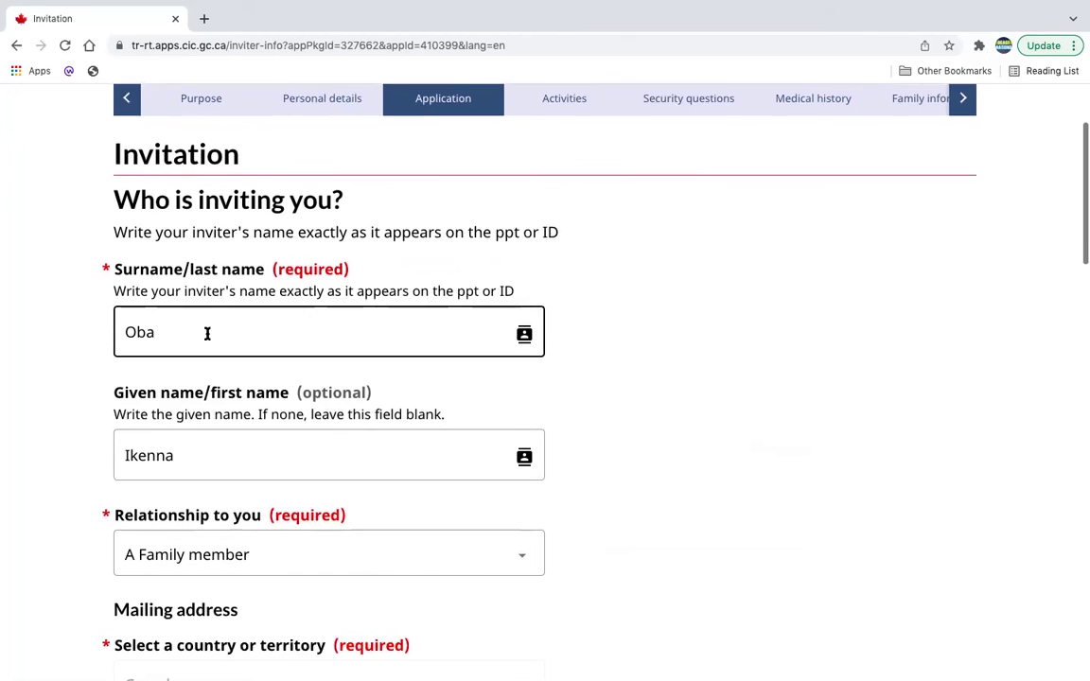
scroll(204, 335, down, 1)
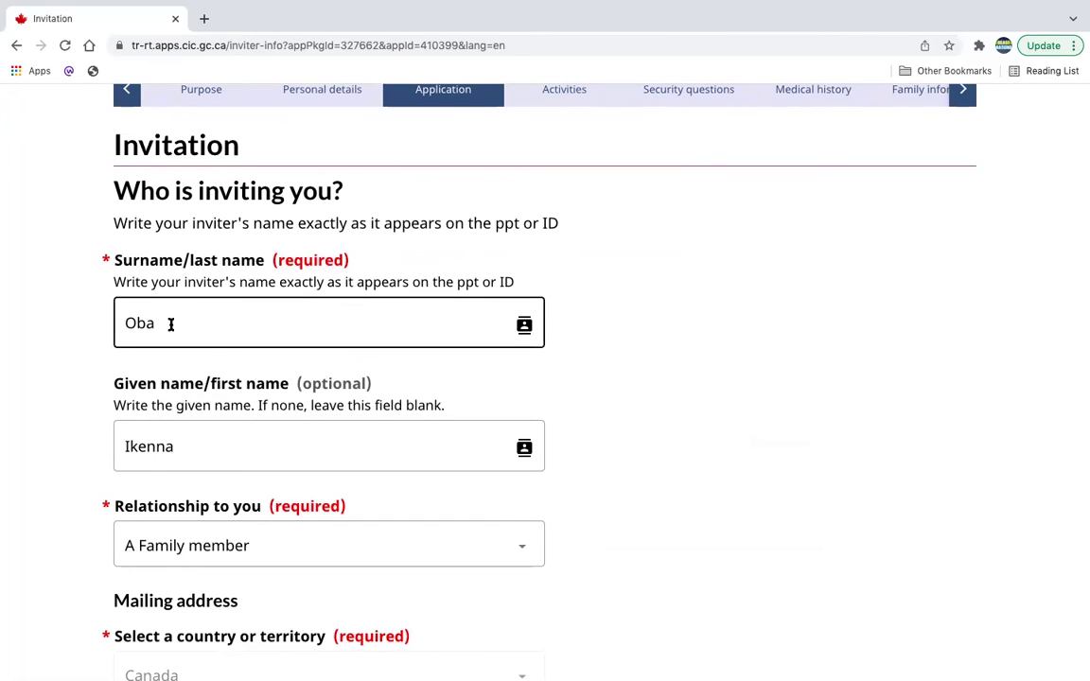
click(212, 457)
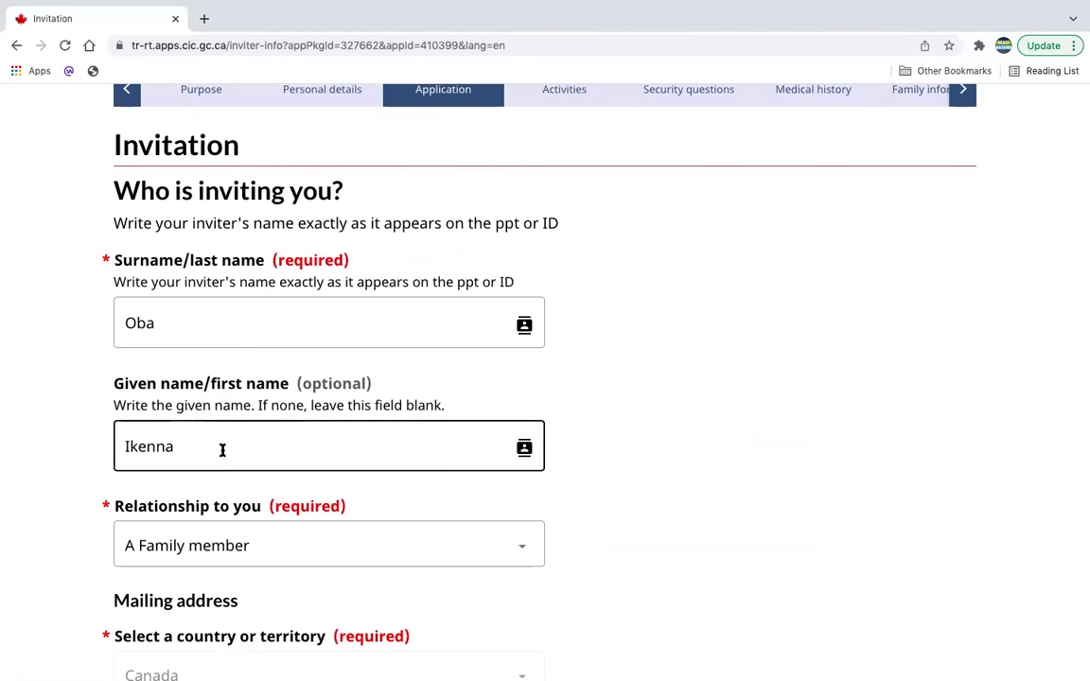
scroll(224, 452, down, 3)
click(351, 315)
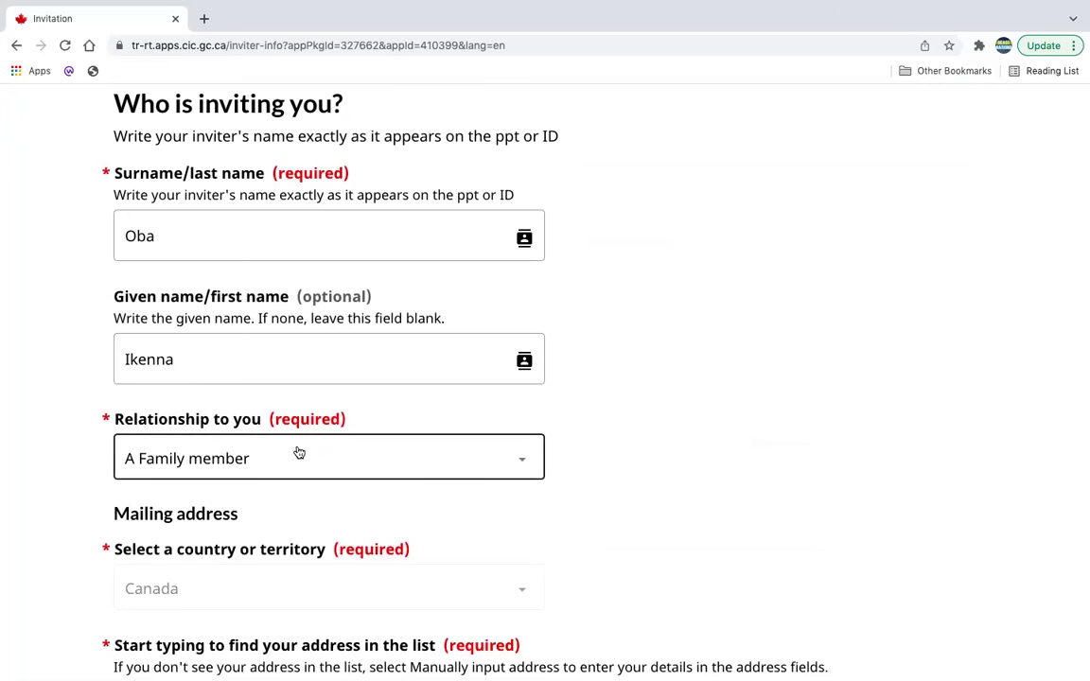
click(518, 460)
click(641, 443)
Check the inviter's mailing address, telephone, email and the question about other inviters, and save the Invitation page
scroll(411, 455, down, 5)
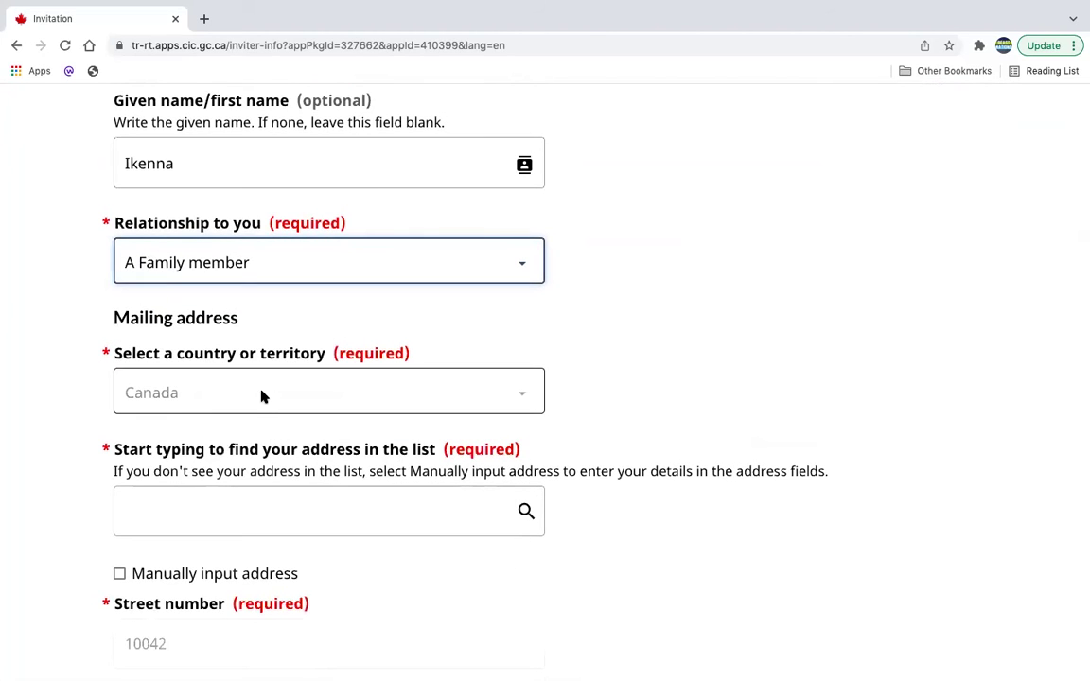
scroll(263, 396, down, 6)
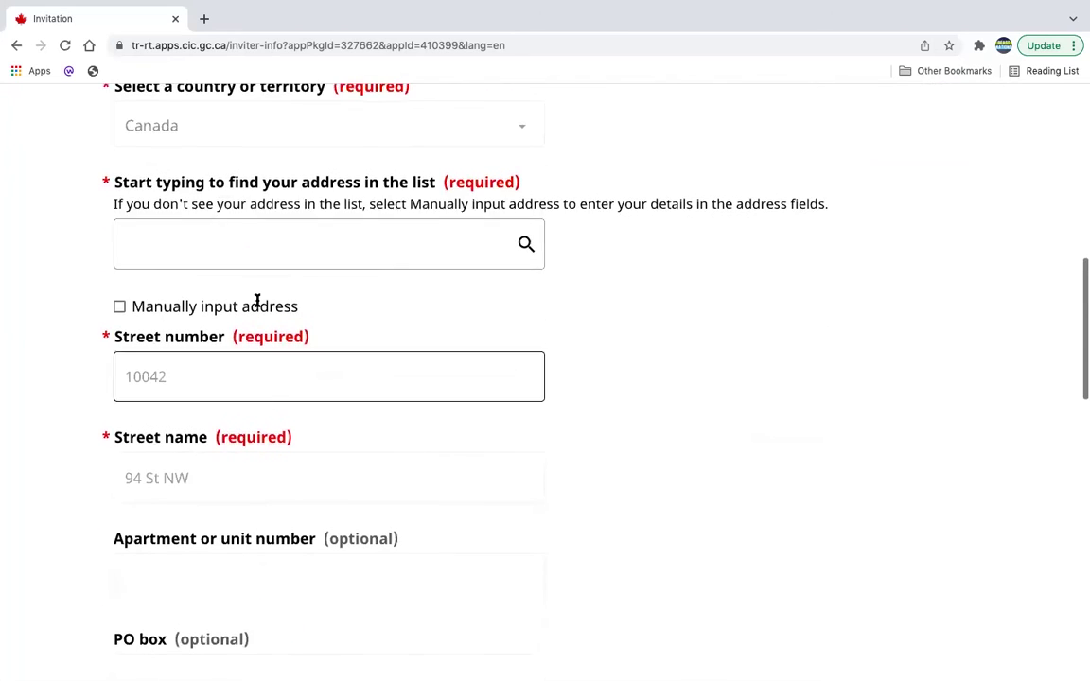
scroll(294, 197, up, 3)
scroll(221, 274, down, 1)
scroll(222, 271, down, 4)
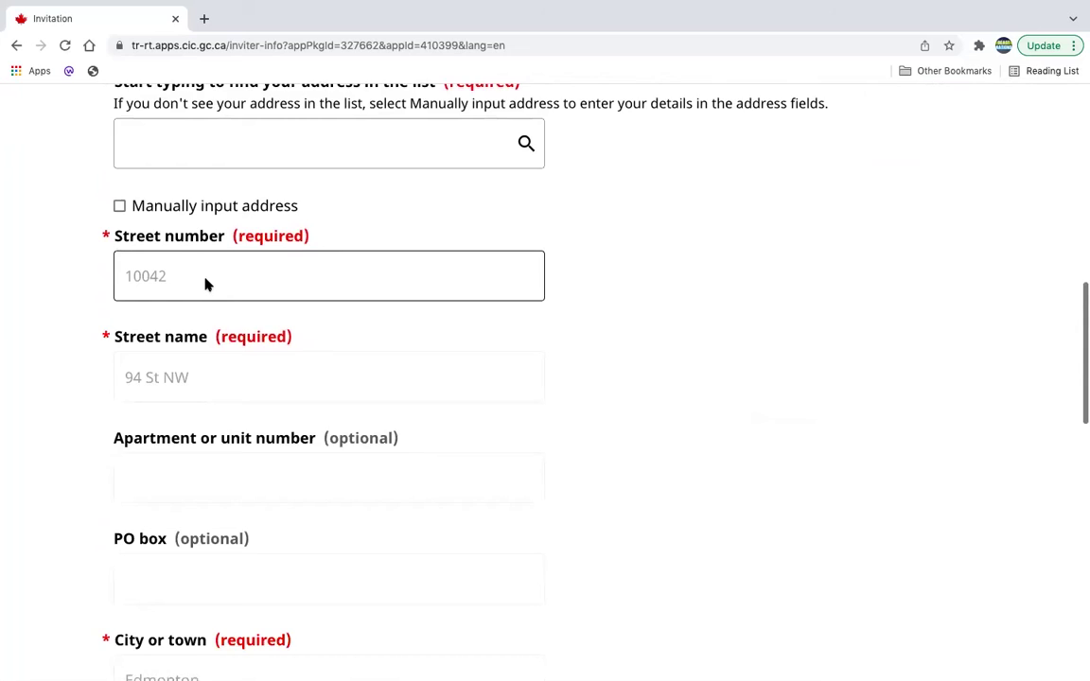
scroll(207, 284, down, 2)
scroll(205, 291, down, 3)
scroll(199, 409, down, 5)
scroll(199, 331, down, 4)
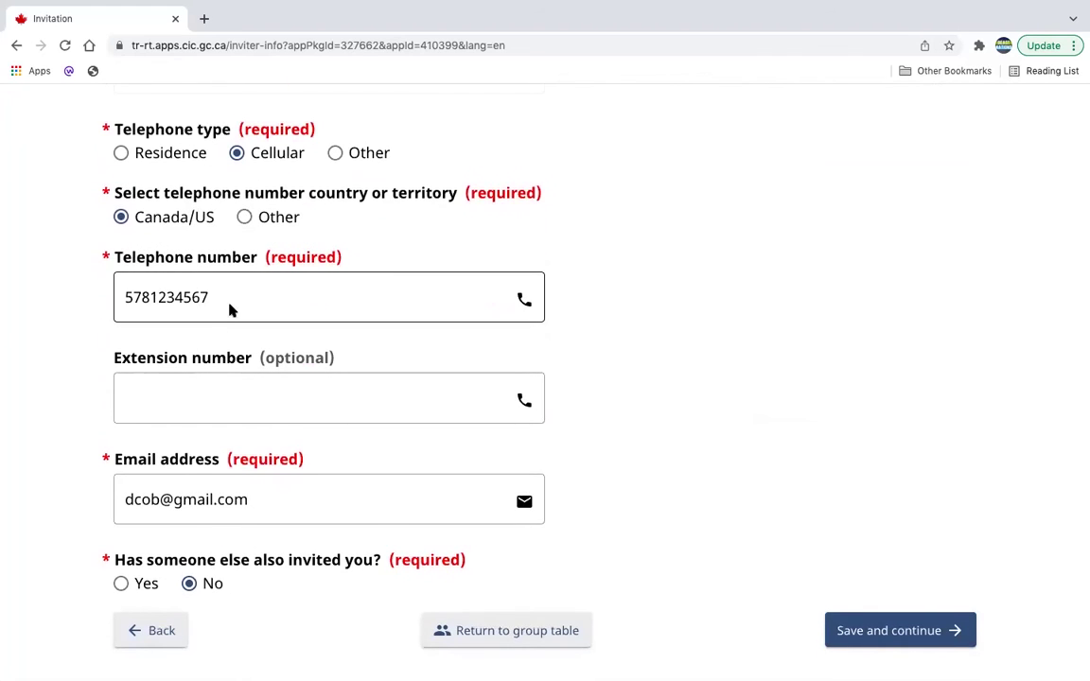
scroll(230, 309, down, 2)
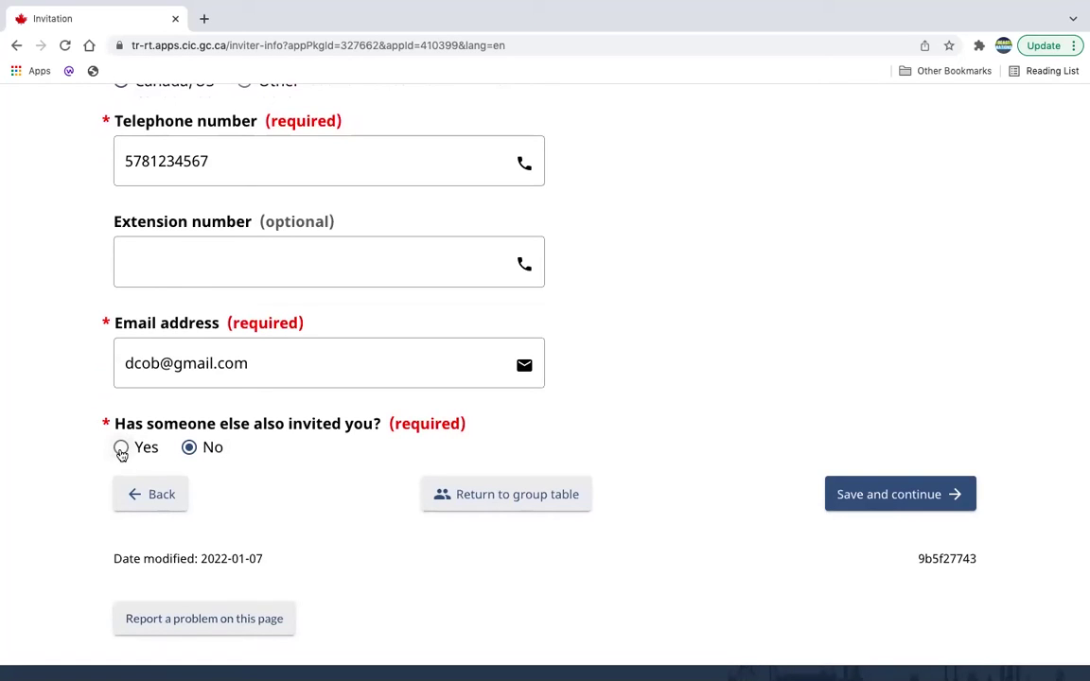
click(850, 496)
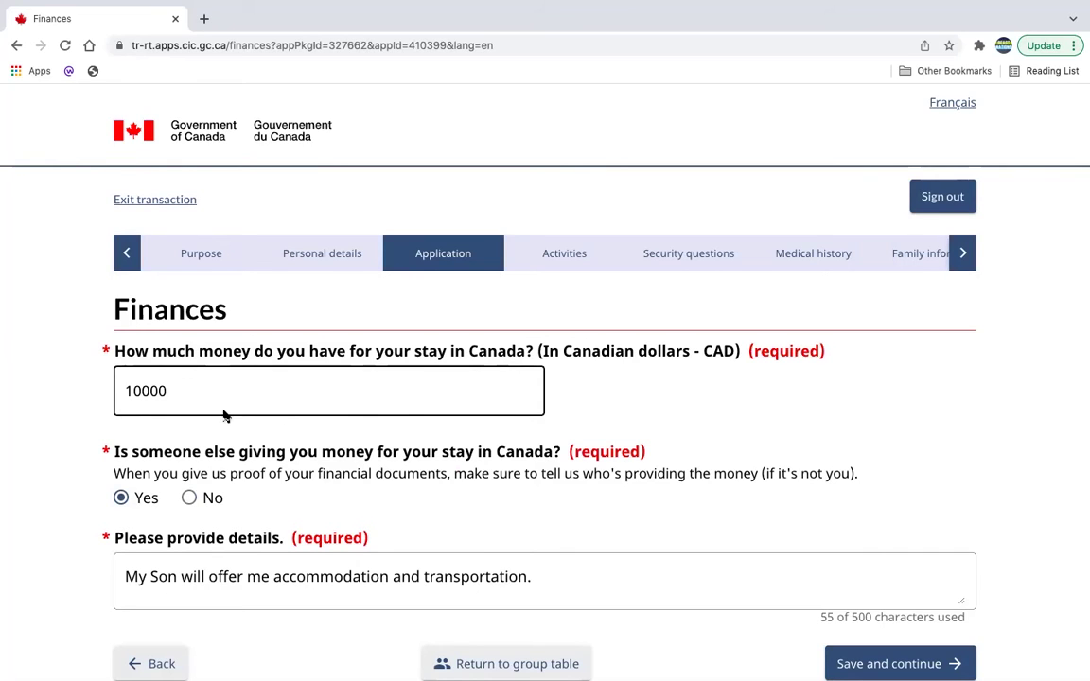
Check the available funds, the answer about someone else giving money and its details, and save the Finances page
scroll(226, 348, down, 1)
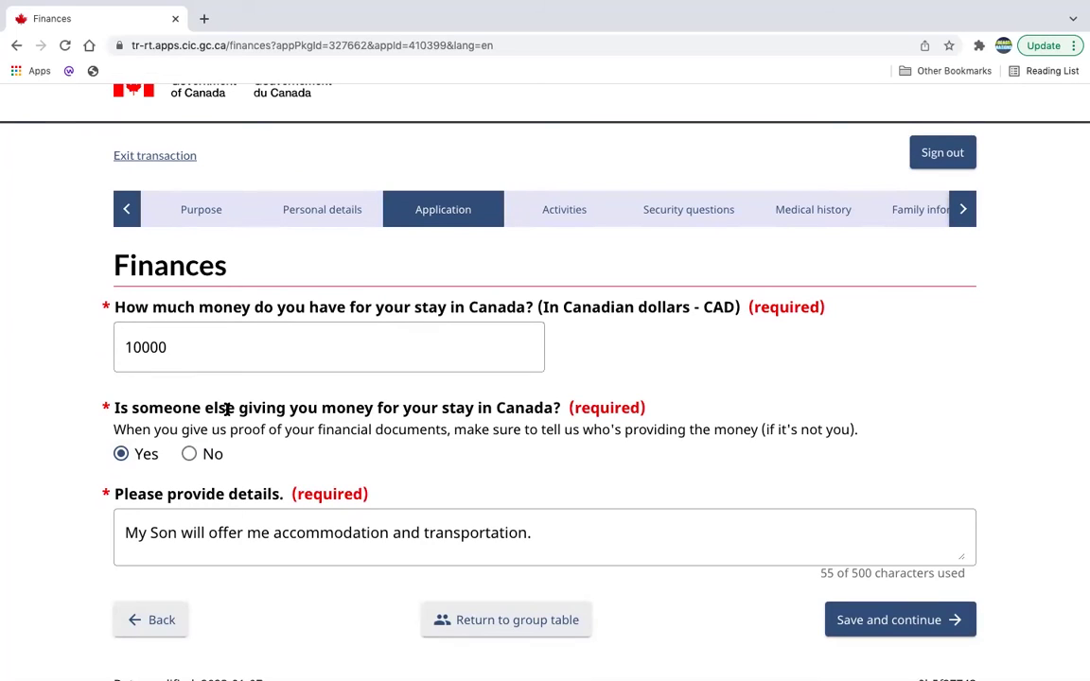
click(202, 343)
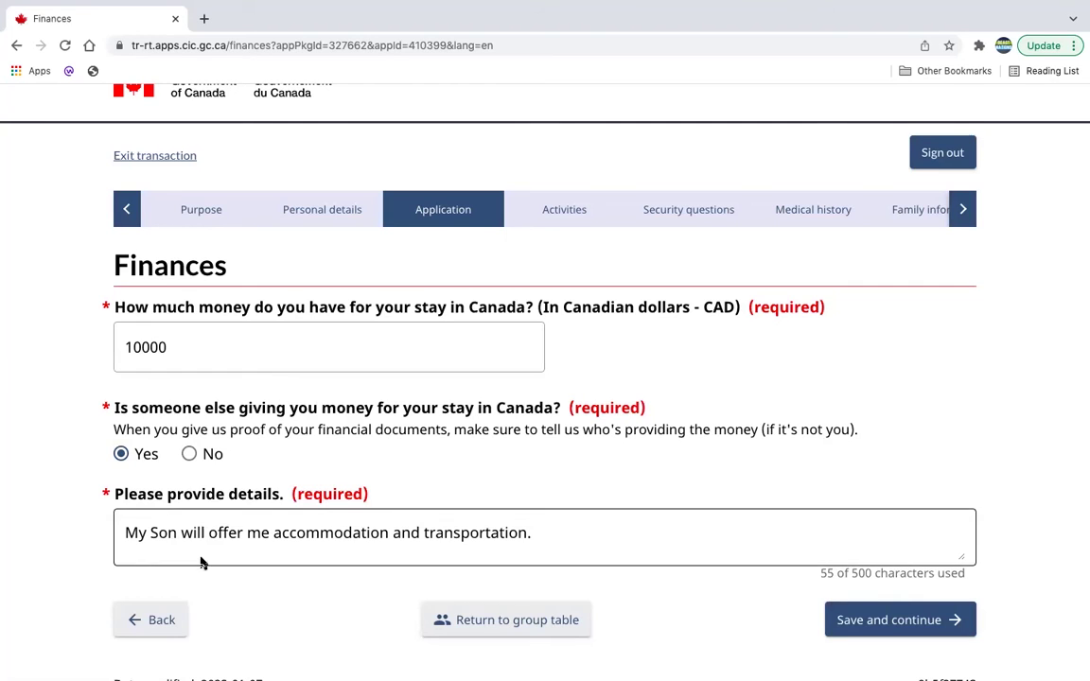
drag(114, 408, 571, 398)
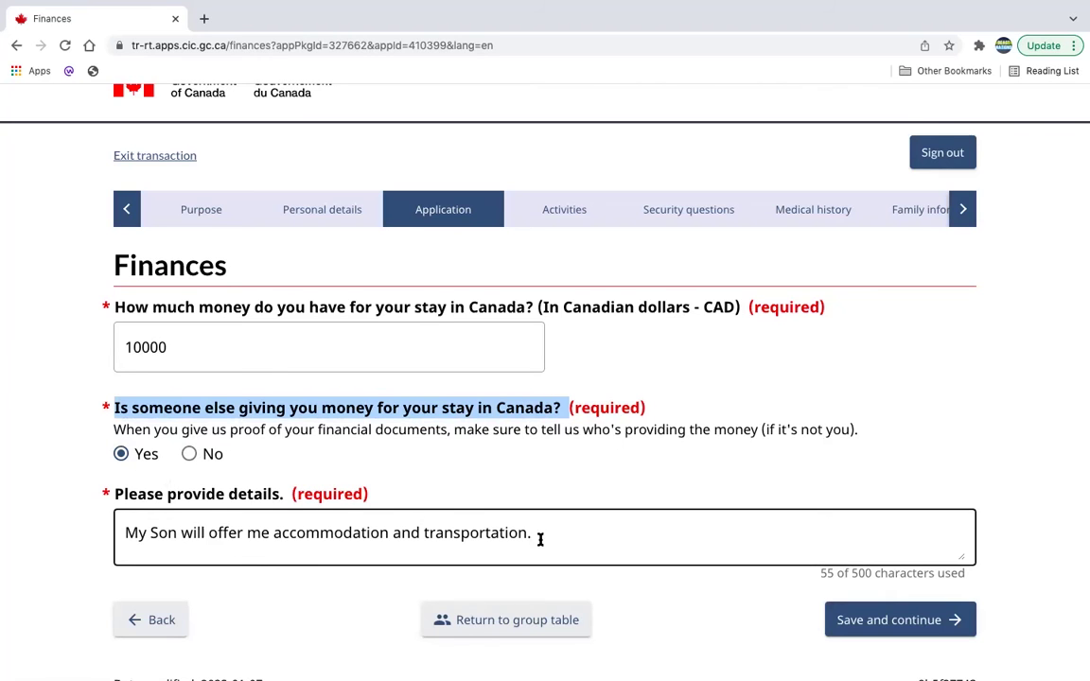
scroll(701, 519, down, 2)
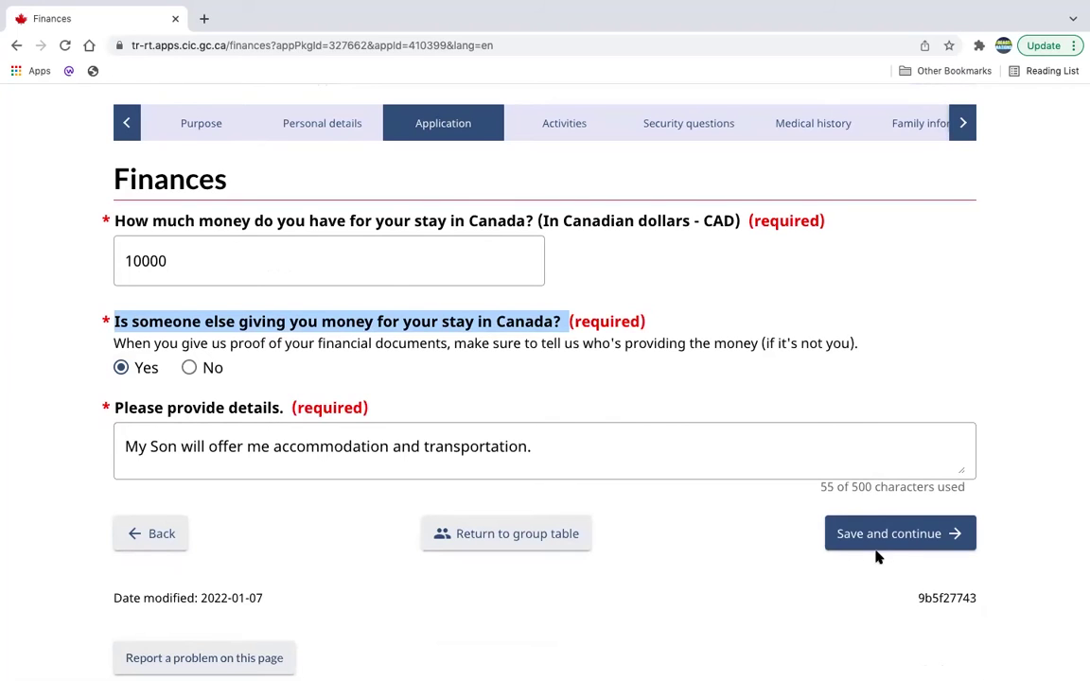
click(914, 547)
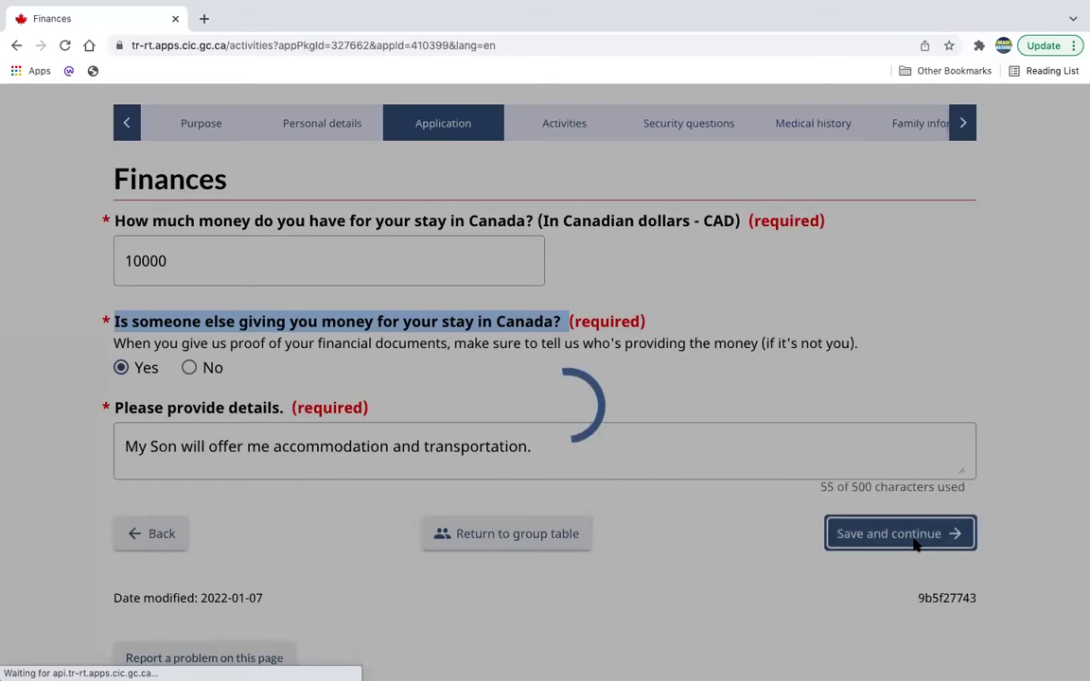
Review the post-secondary education question and school entry, and view the blank education form without adding an entry
scroll(910, 494, down, 1)
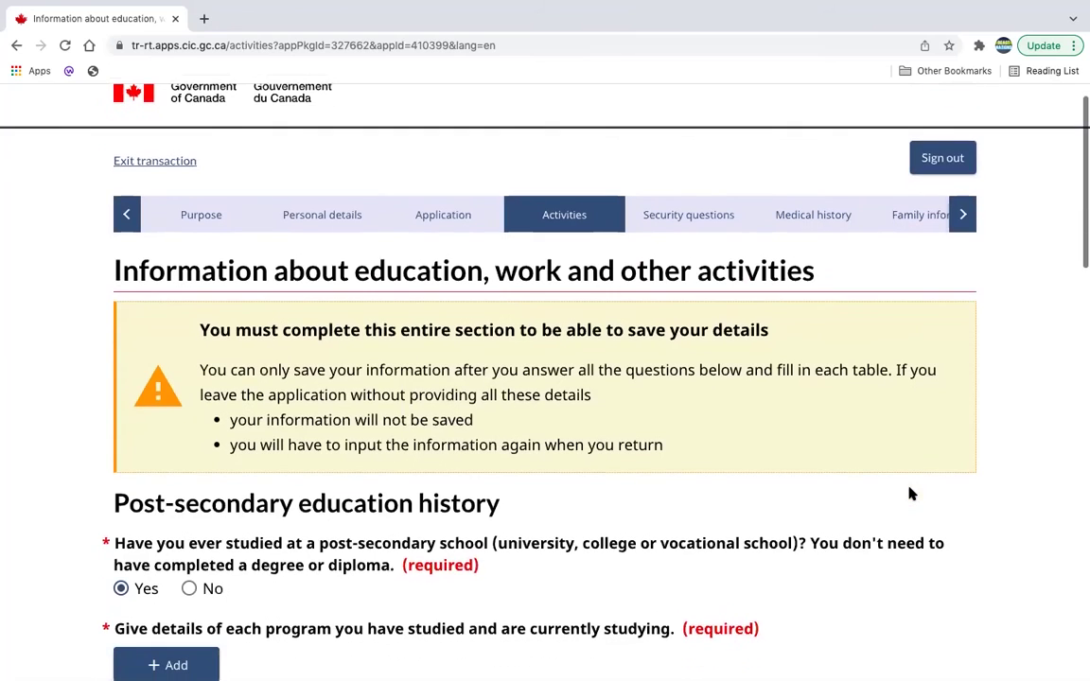
scroll(817, 434, down, 5)
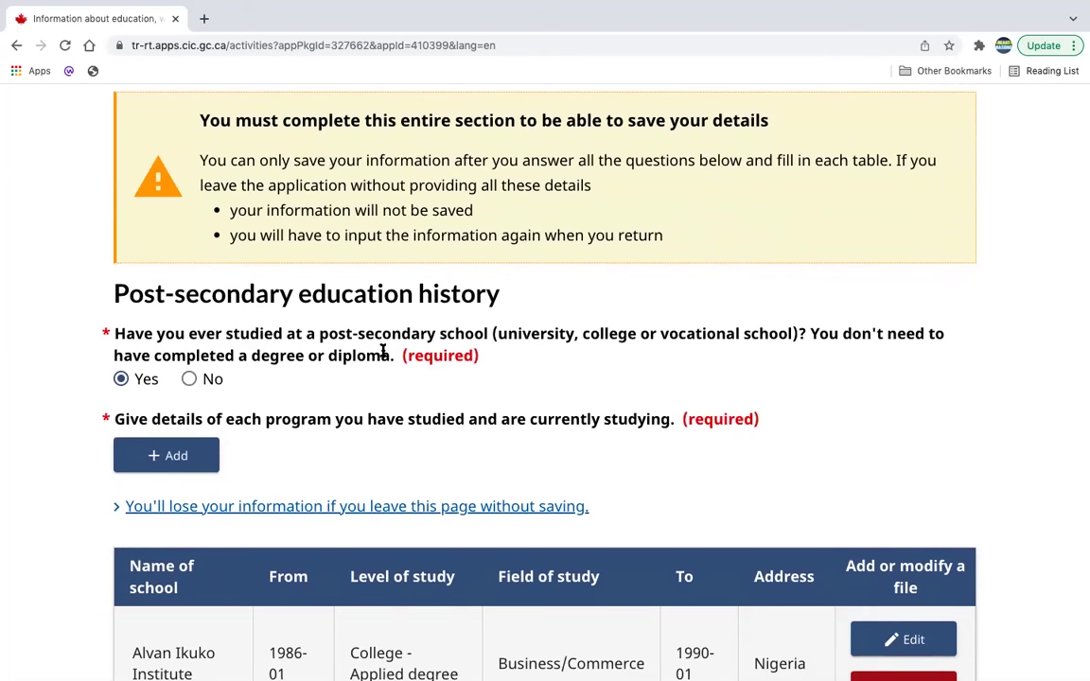
scroll(108, 284, down, 2)
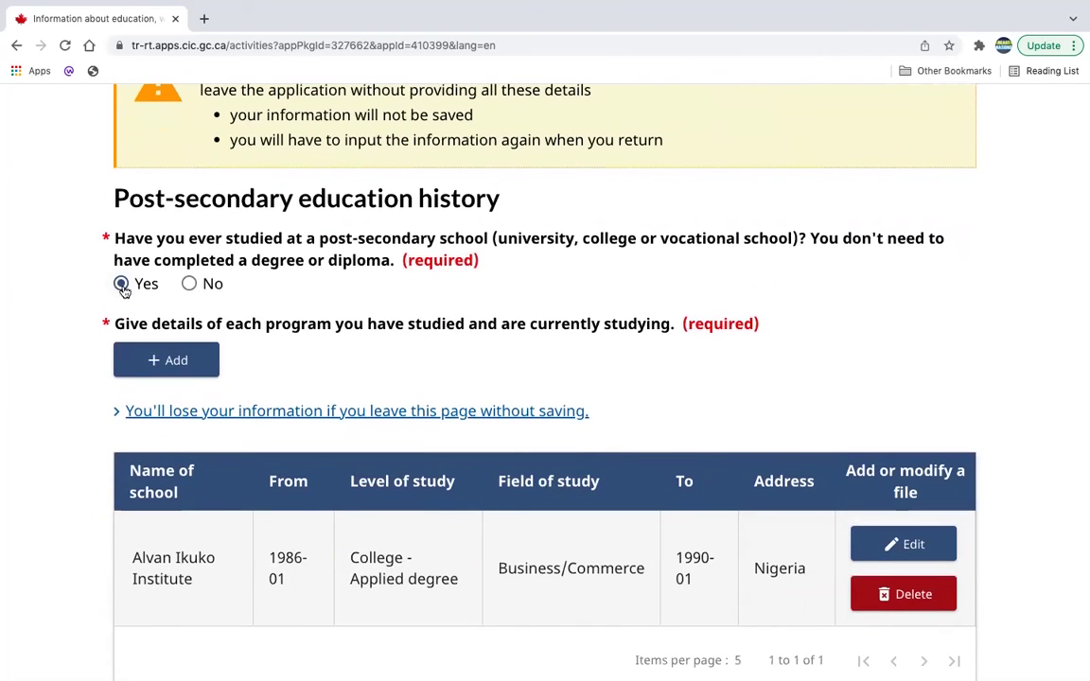
scroll(364, 490, down, 3)
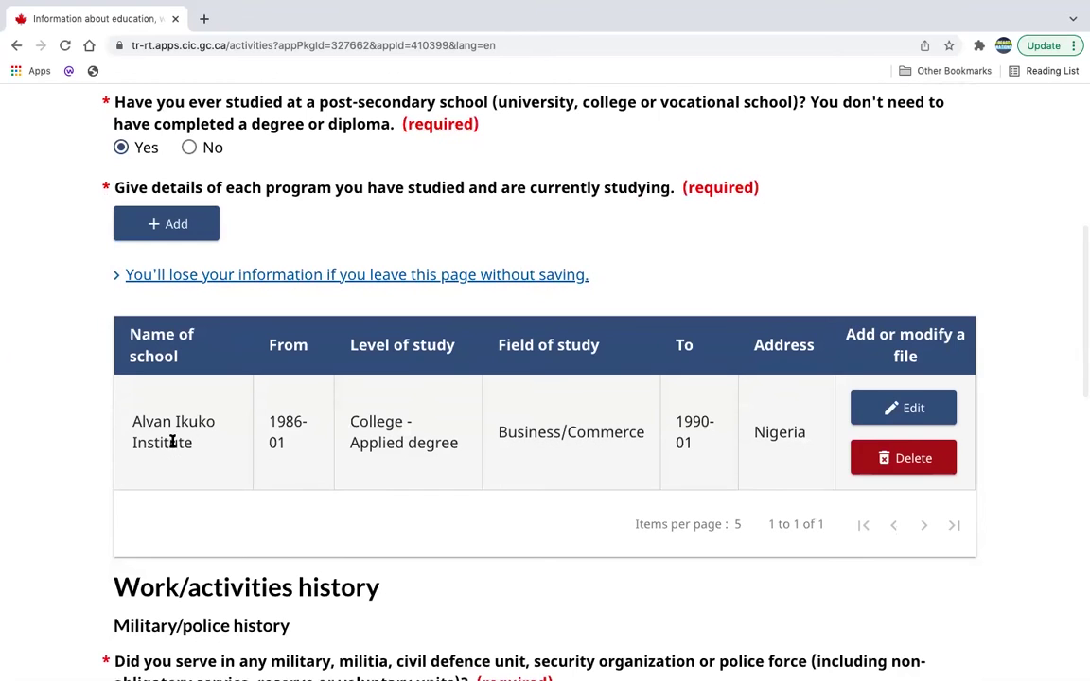
click(176, 227)
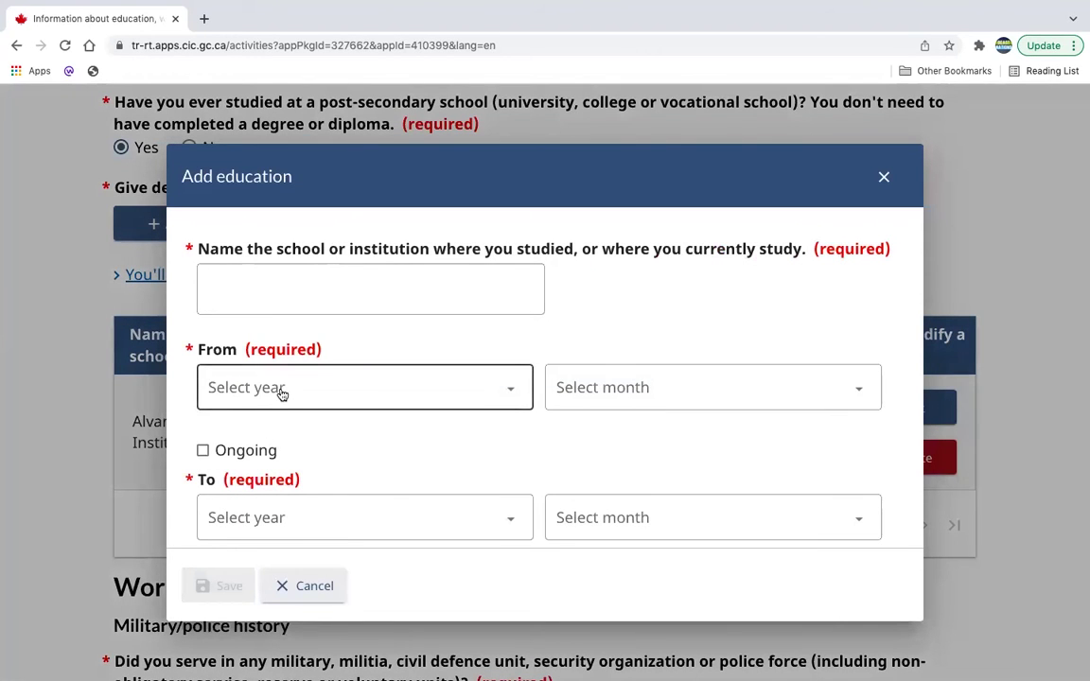
click(316, 587)
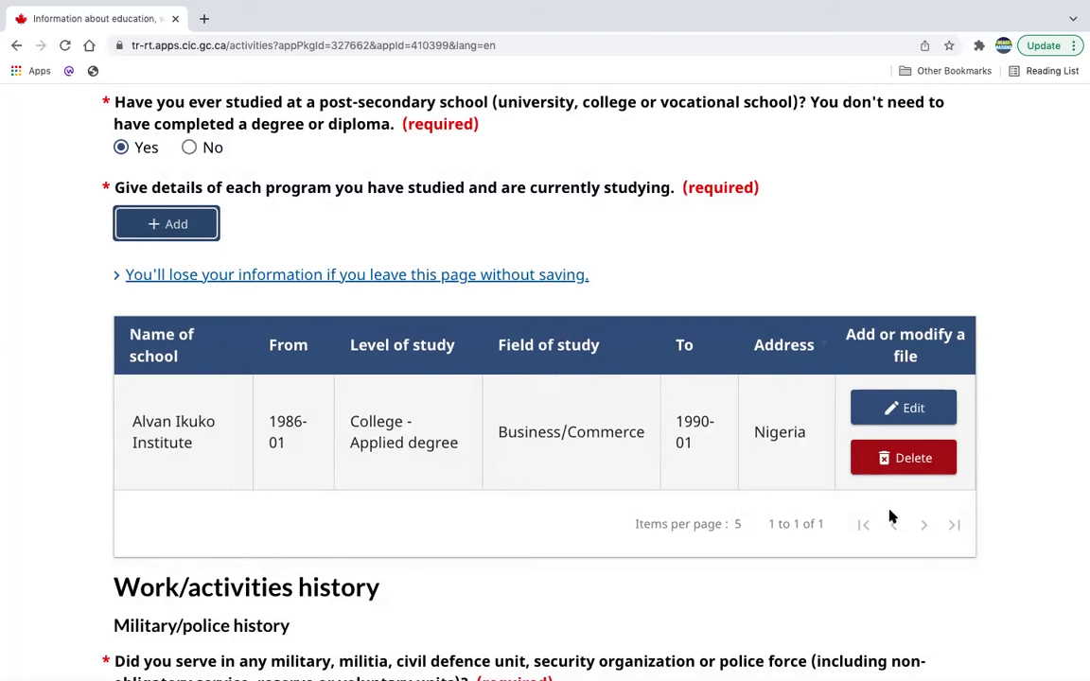
Read through the education table, the military/police history question and the employment and activities for the past 10 years
scroll(828, 520, down, 2)
scroll(827, 511, up, 3)
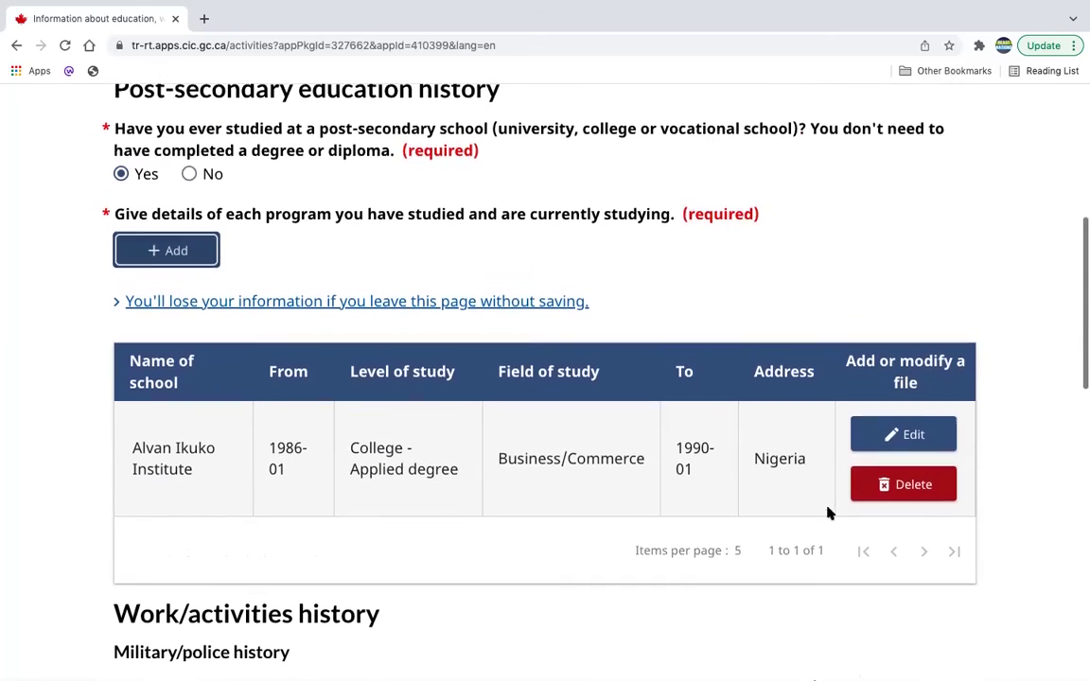
scroll(745, 501, down, 3)
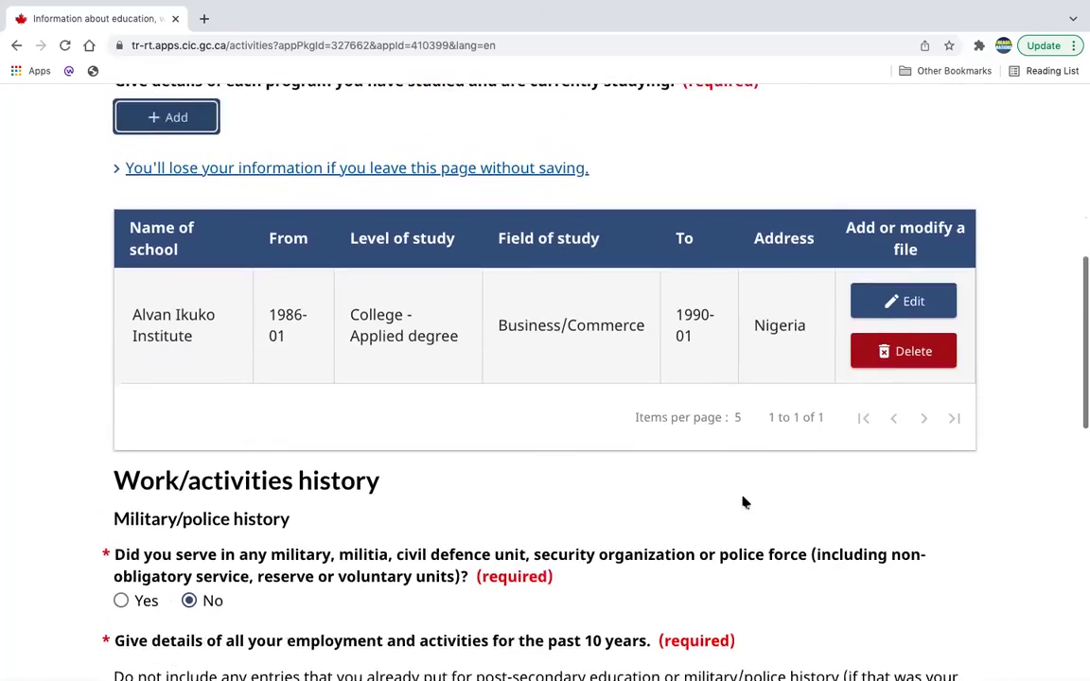
scroll(745, 502, down, 1)
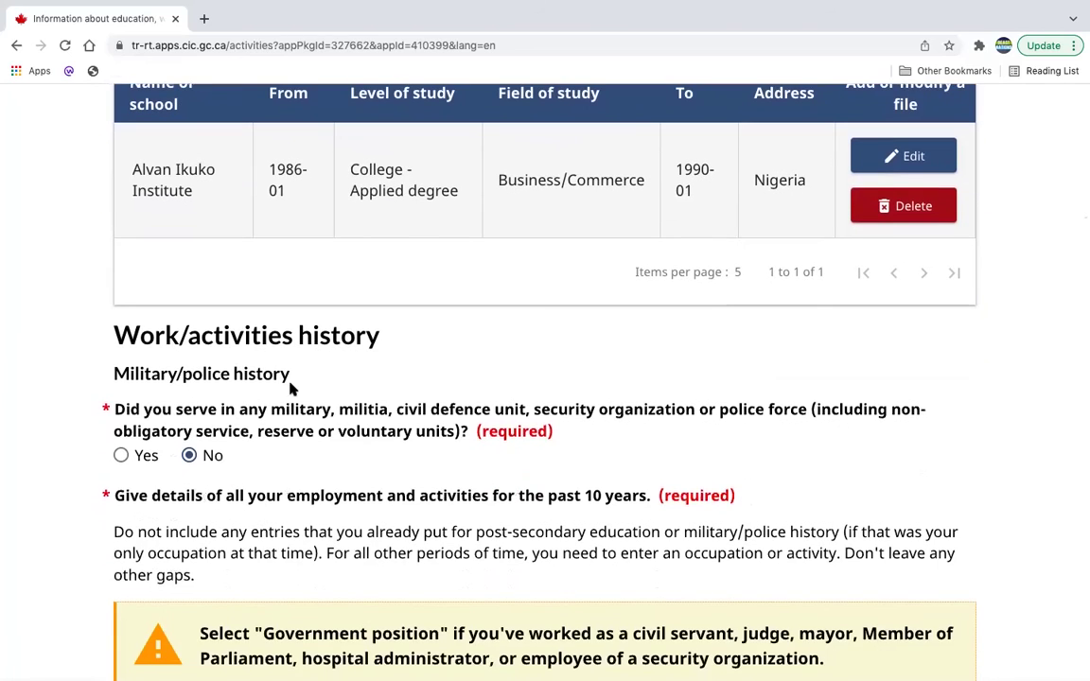
scroll(291, 350, down, 1)
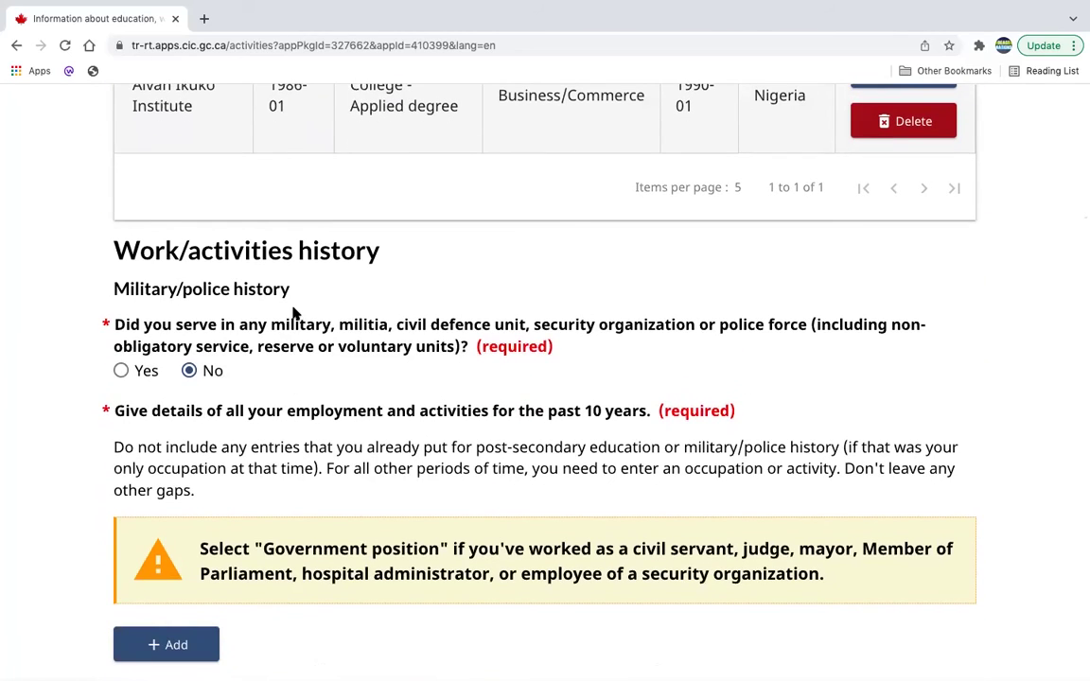
scroll(310, 406, down, 1)
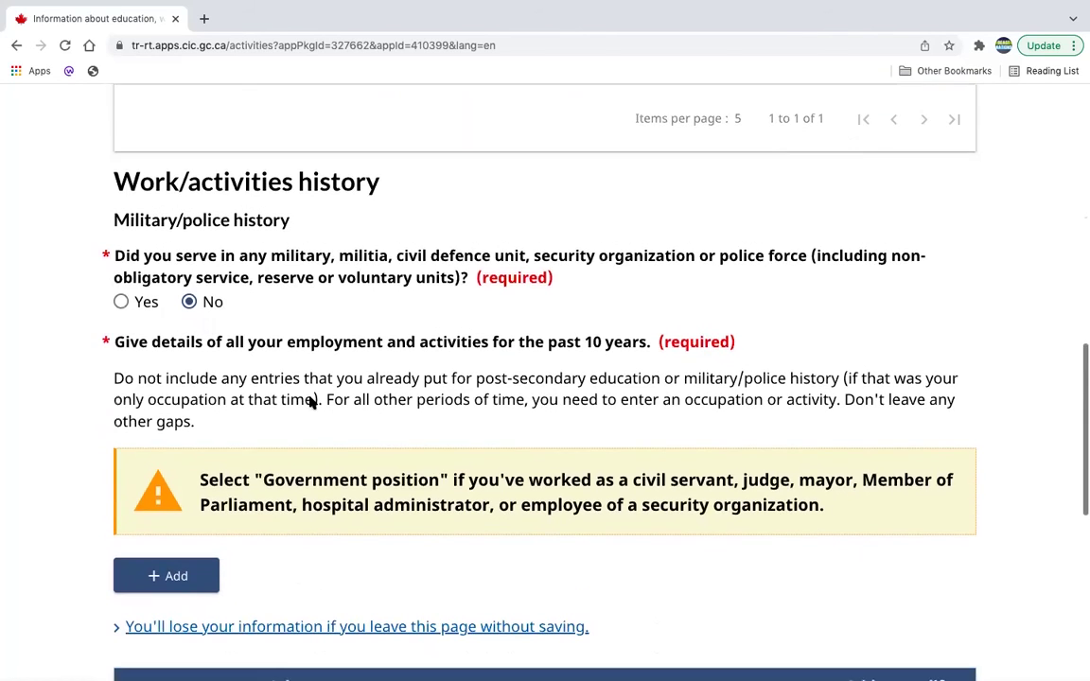
scroll(312, 401, down, 1)
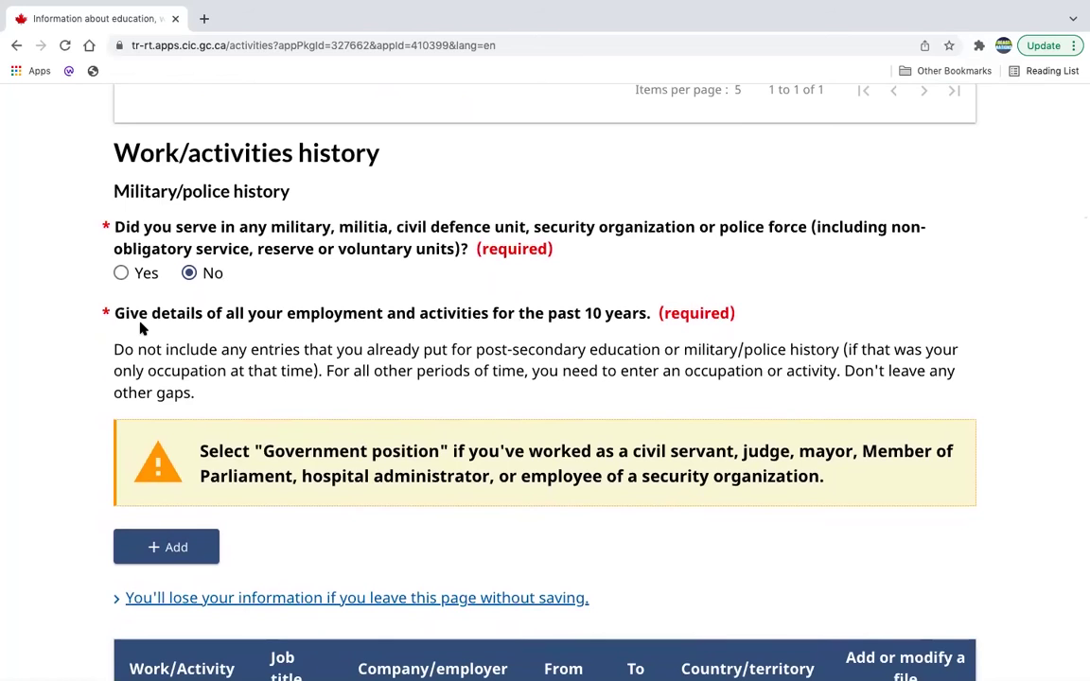
scroll(408, 457, down, 6)
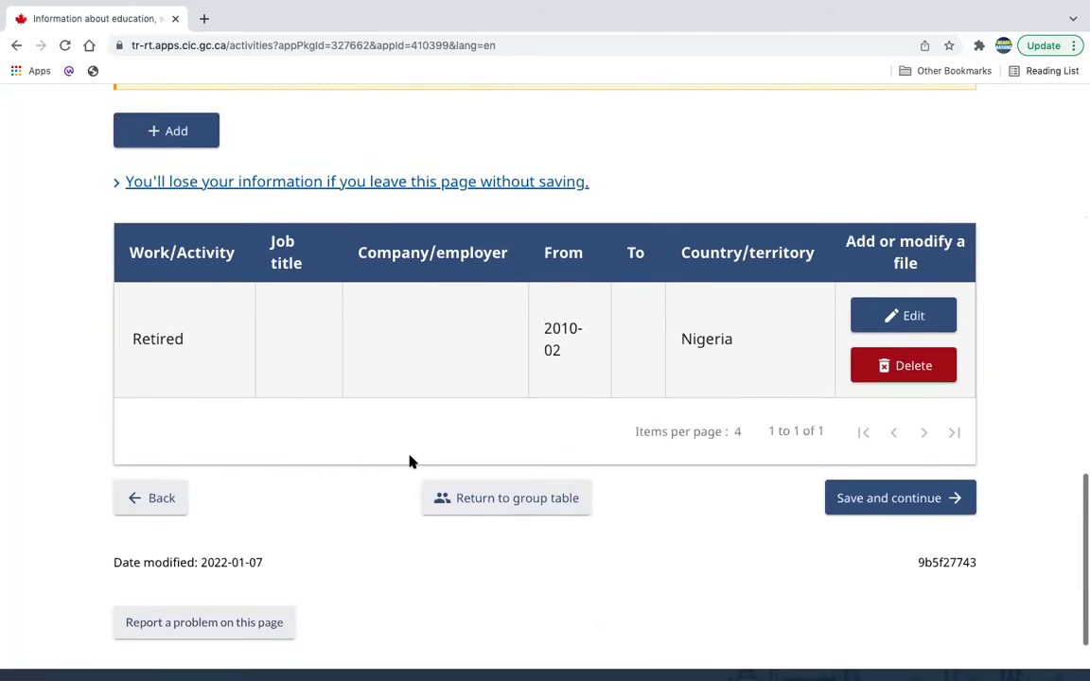
scroll(409, 457, up, 4)
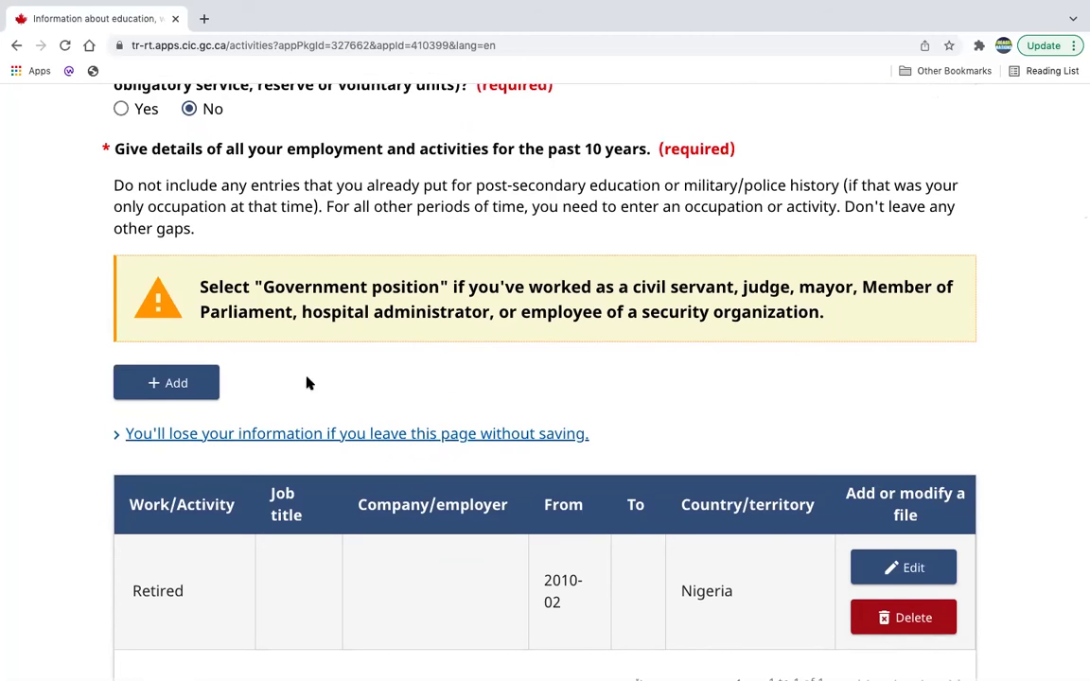
View the start date, ongoing status and activity type of the Retired work entry, and close it without changes
click(914, 571)
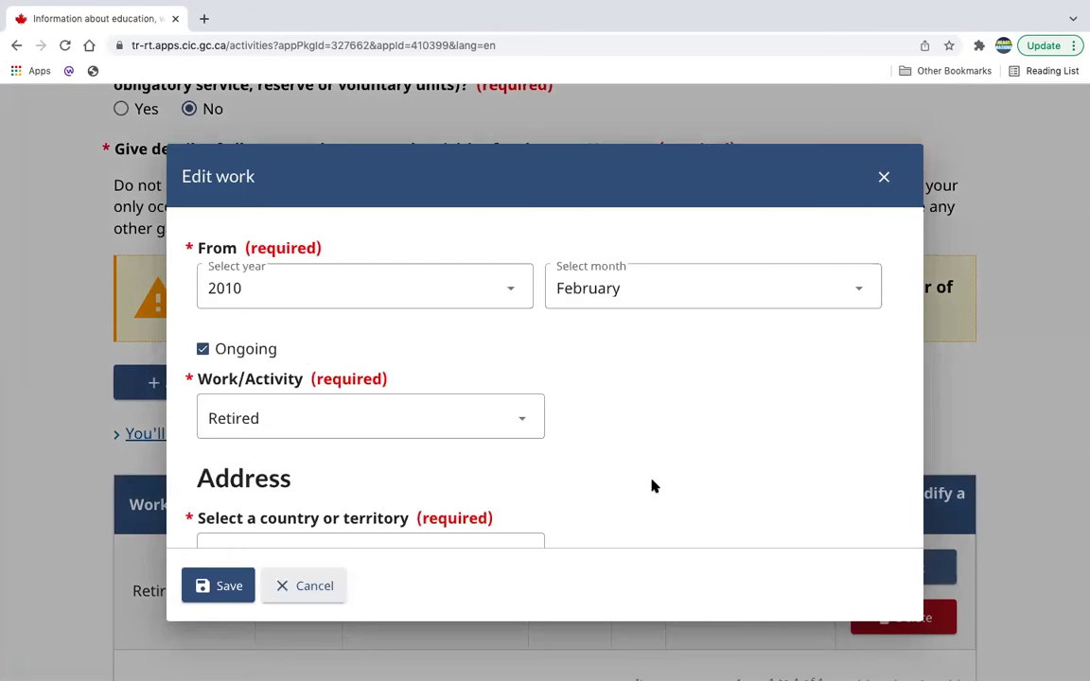
click(270, 295)
click(256, 295)
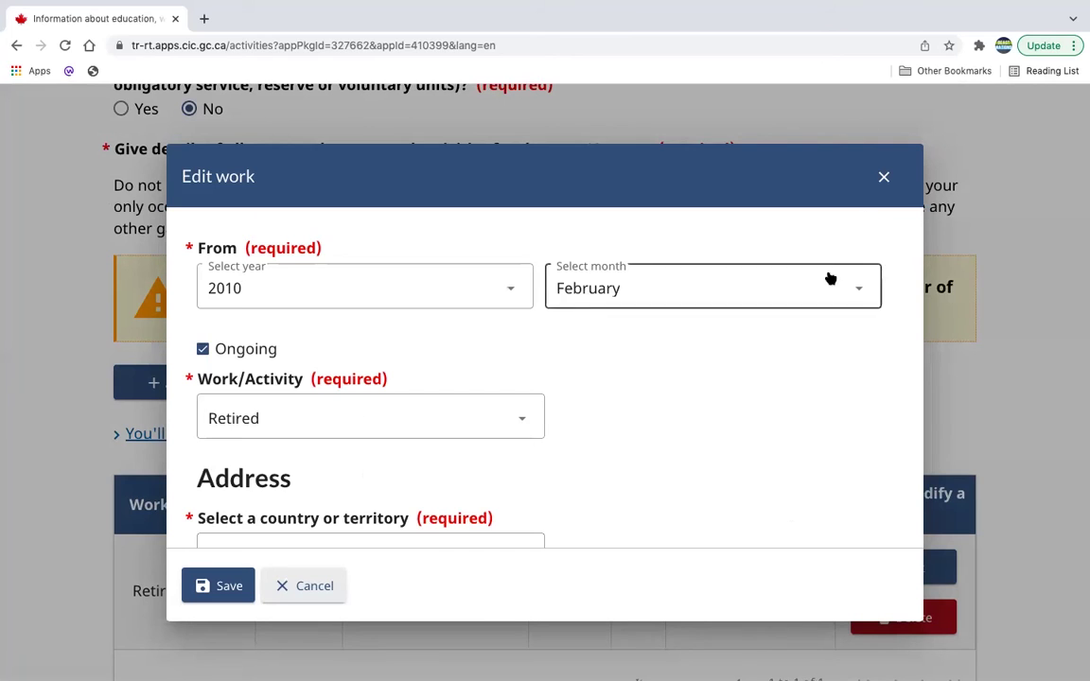
click(886, 179)
scroll(761, 423, down, 3)
scroll(608, 401, up, 3)
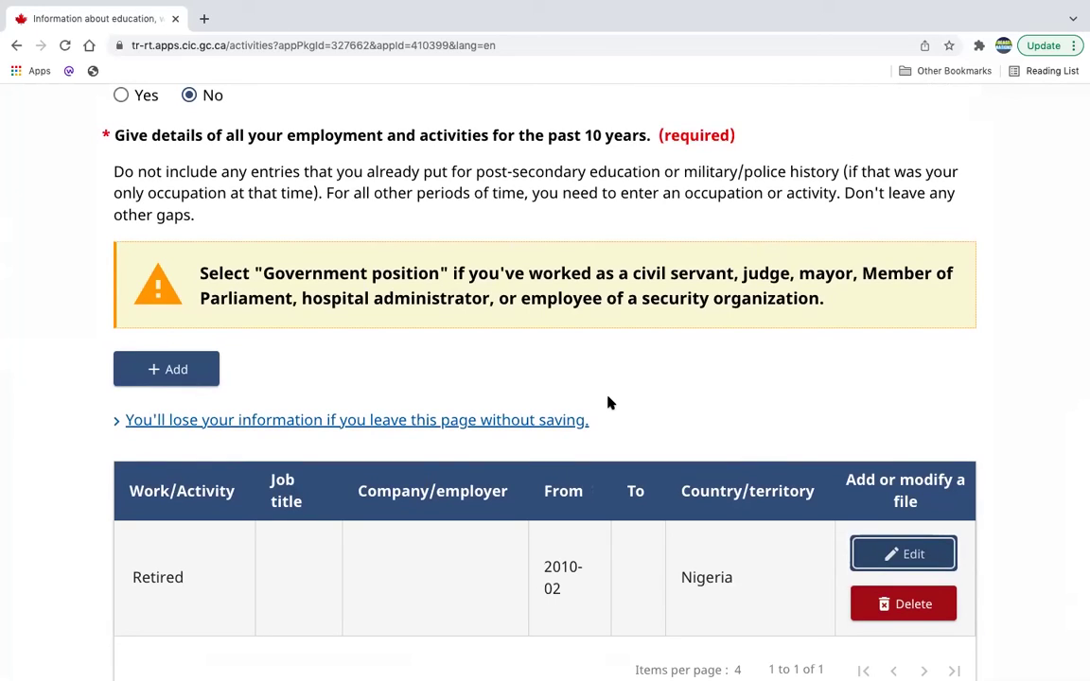
View the blank work details form without adding an entry, and read the instruction about leaving no gaps in the activity history
click(180, 373)
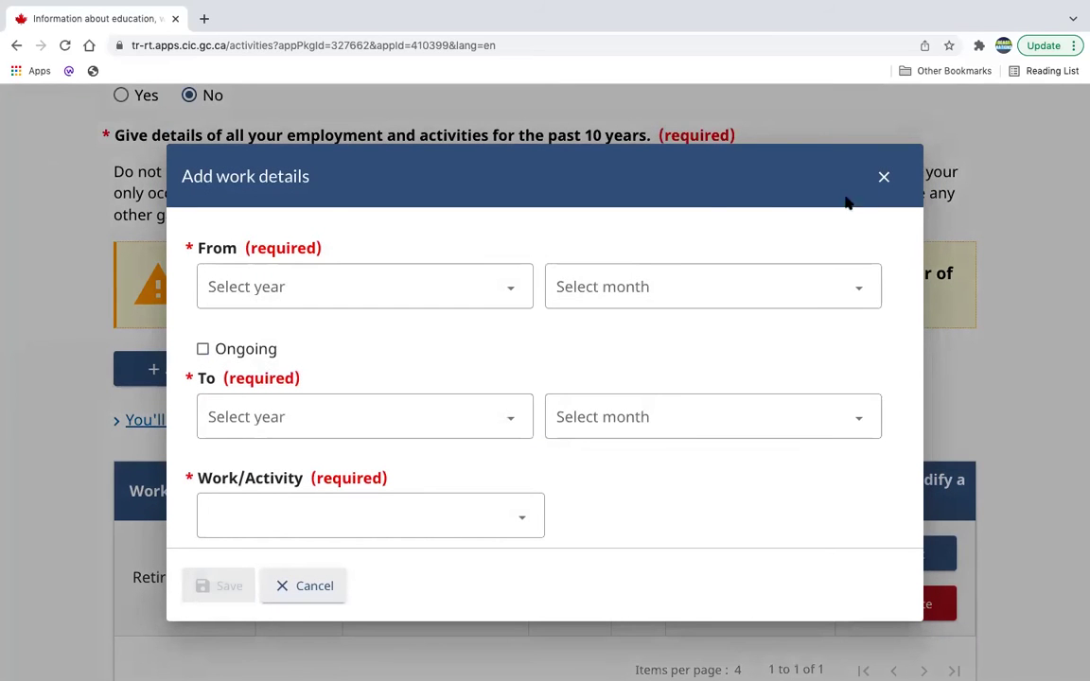
click(883, 177)
scroll(772, 381, up, 1)
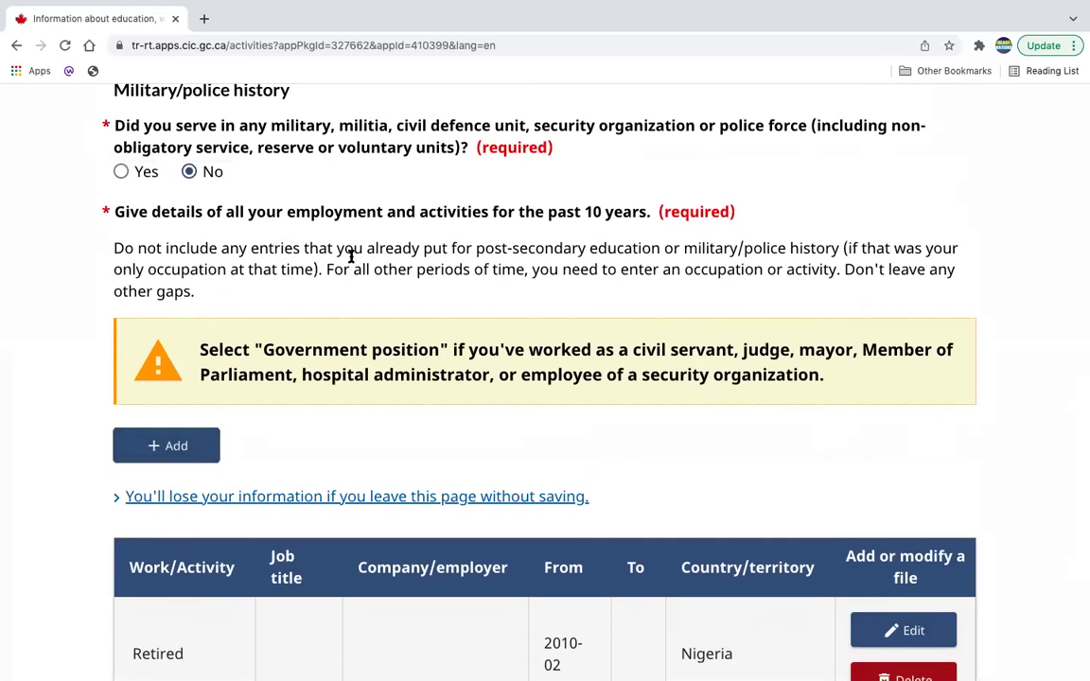
drag(766, 309, 844, 269)
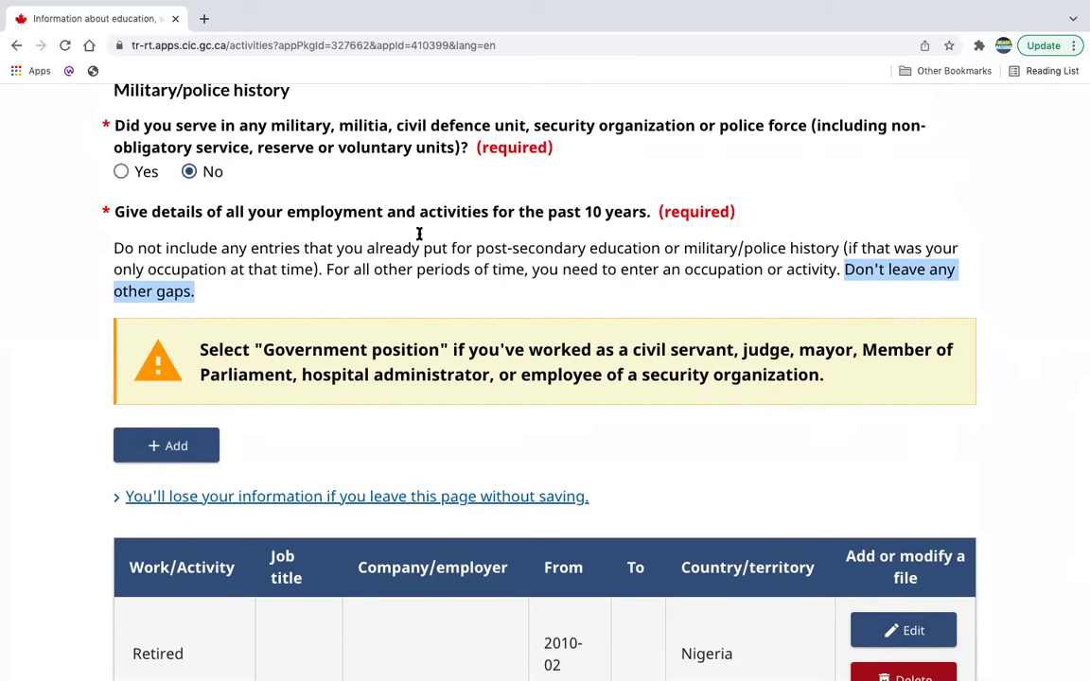
scroll(478, 346, down, 2)
scroll(479, 346, up, 1)
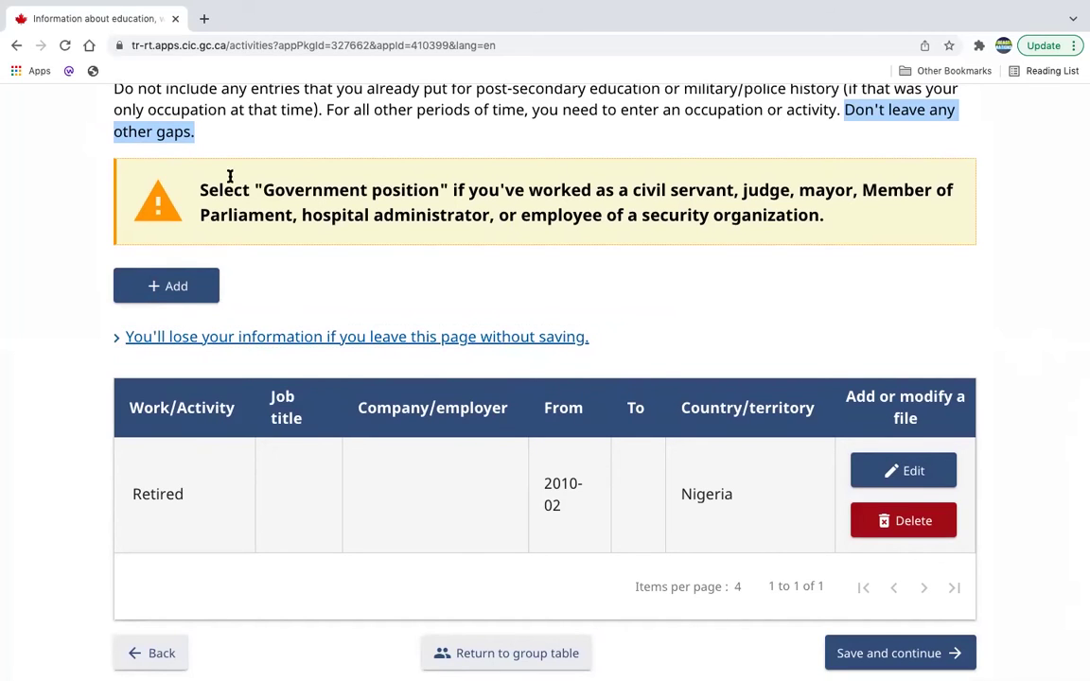
drag(197, 133, 157, 130)
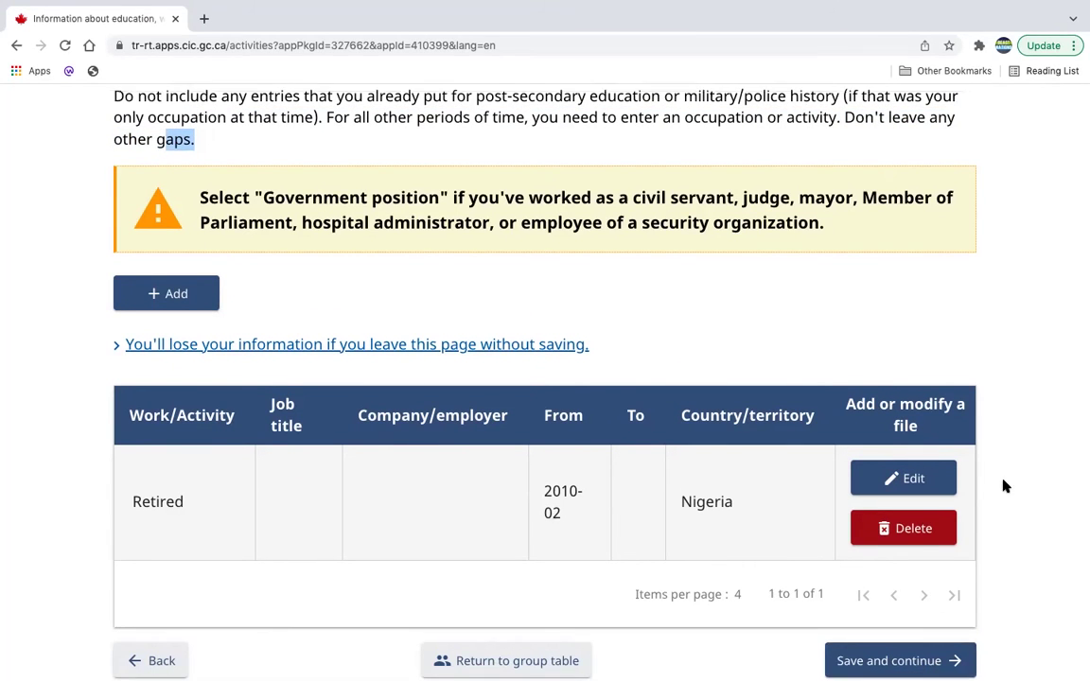
Check the work and activities history once more and save the education, work and other activities page
scroll(1002, 487, up, 5)
scroll(1002, 486, down, 2)
scroll(1005, 485, down, 3)
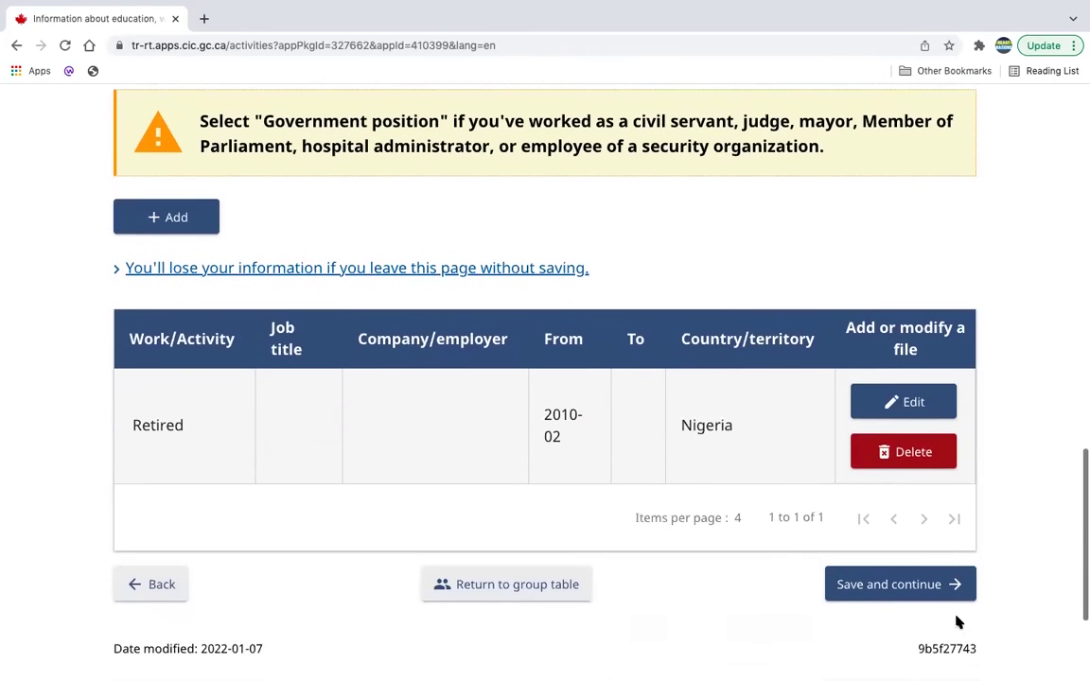
click(898, 584)
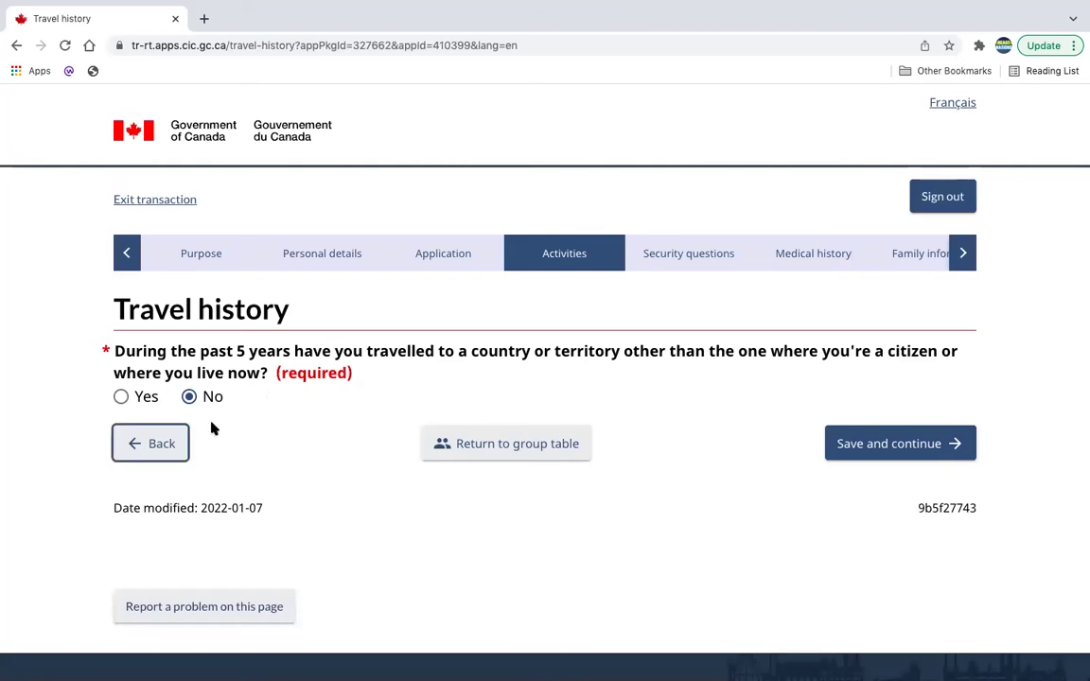
Answer Yes to travel in the past 5 years to preview the new travel record form, cancel it, and restore No
click(121, 398)
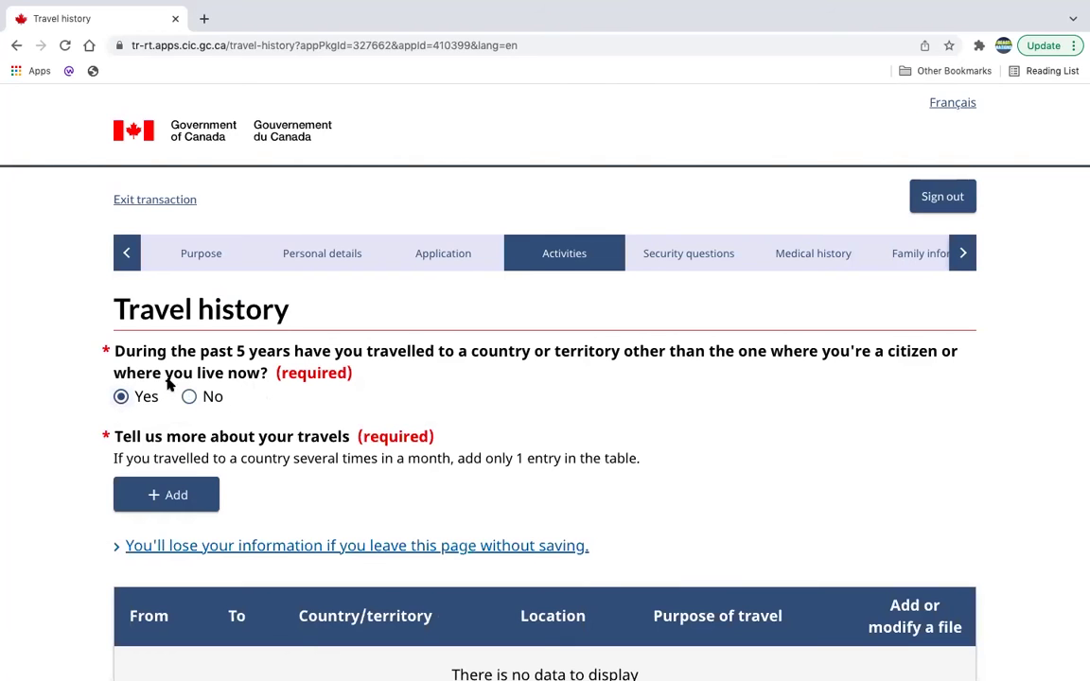
click(213, 498)
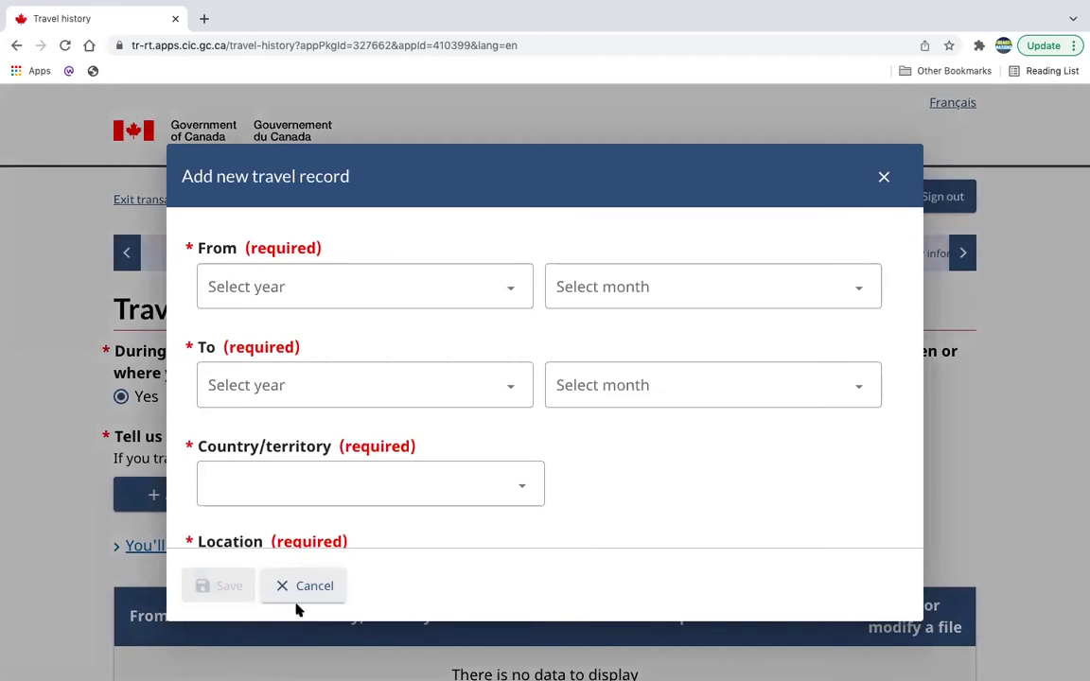
click(299, 588)
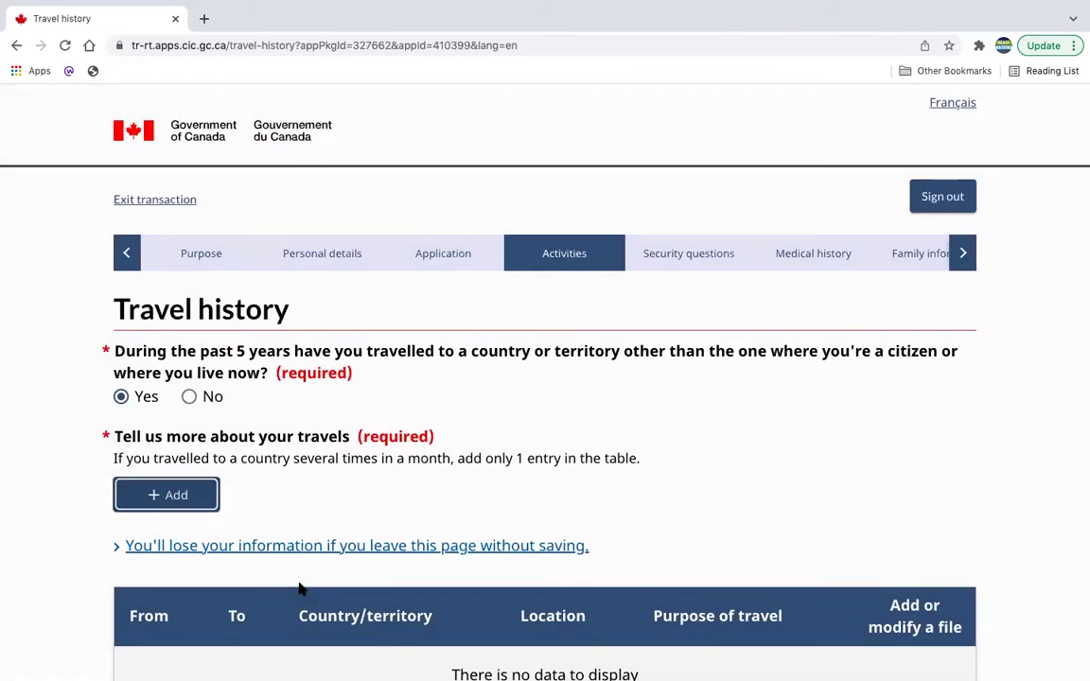
click(189, 396)
Save the Travel history page, keep No for both questions on its continuation page, and save that page too
scroll(854, 348, down, 2)
click(854, 348)
scroll(650, 468, down, 2)
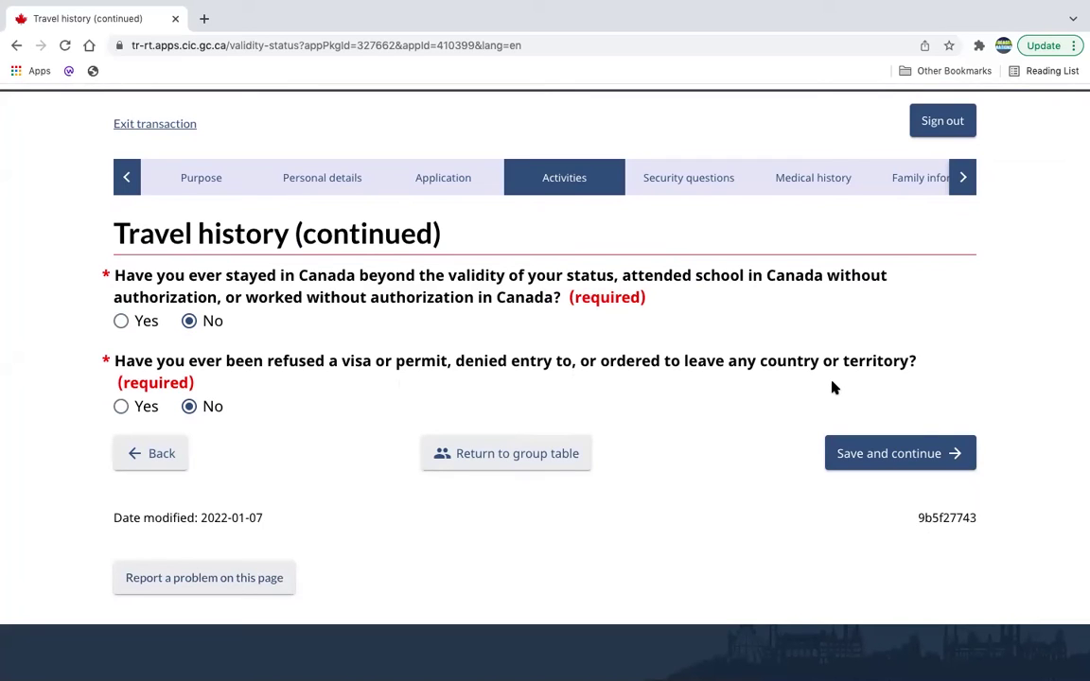
click(896, 460)
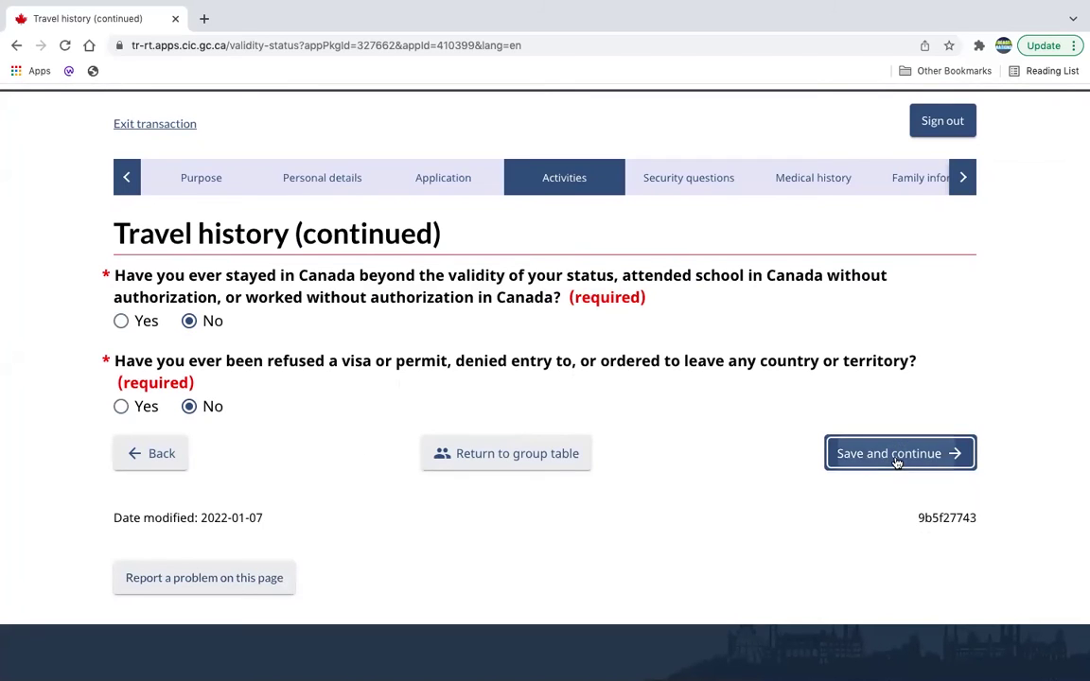
Review both criminality and security question pages, keep No for every question, and save each page
scroll(898, 462, down, 5)
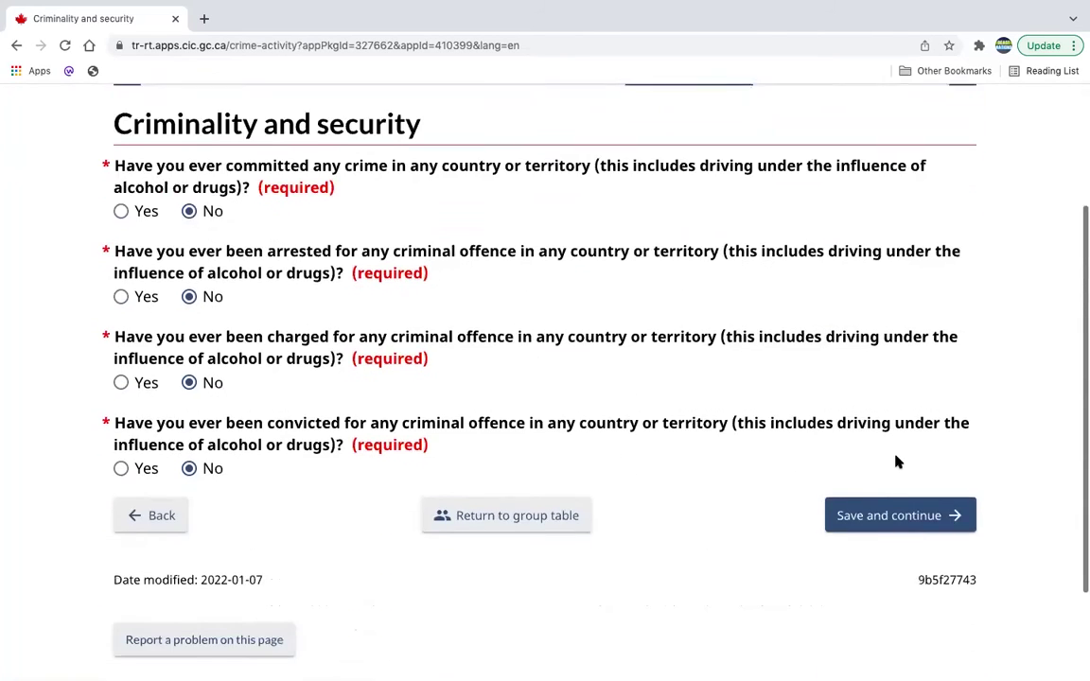
scroll(895, 457, up, 2)
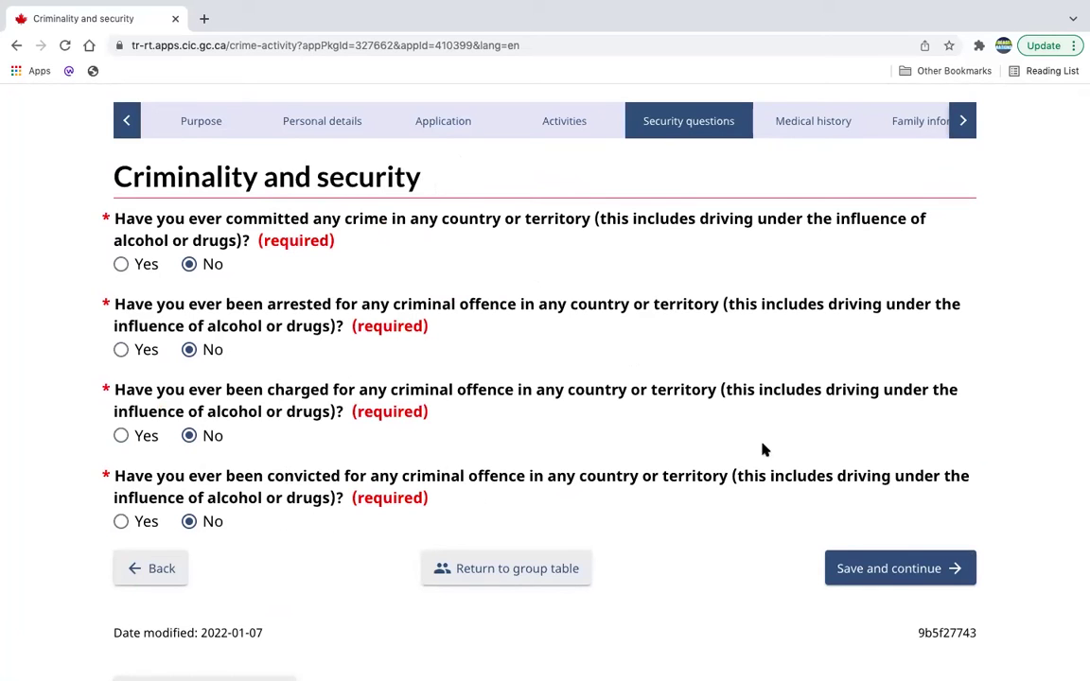
click(907, 566)
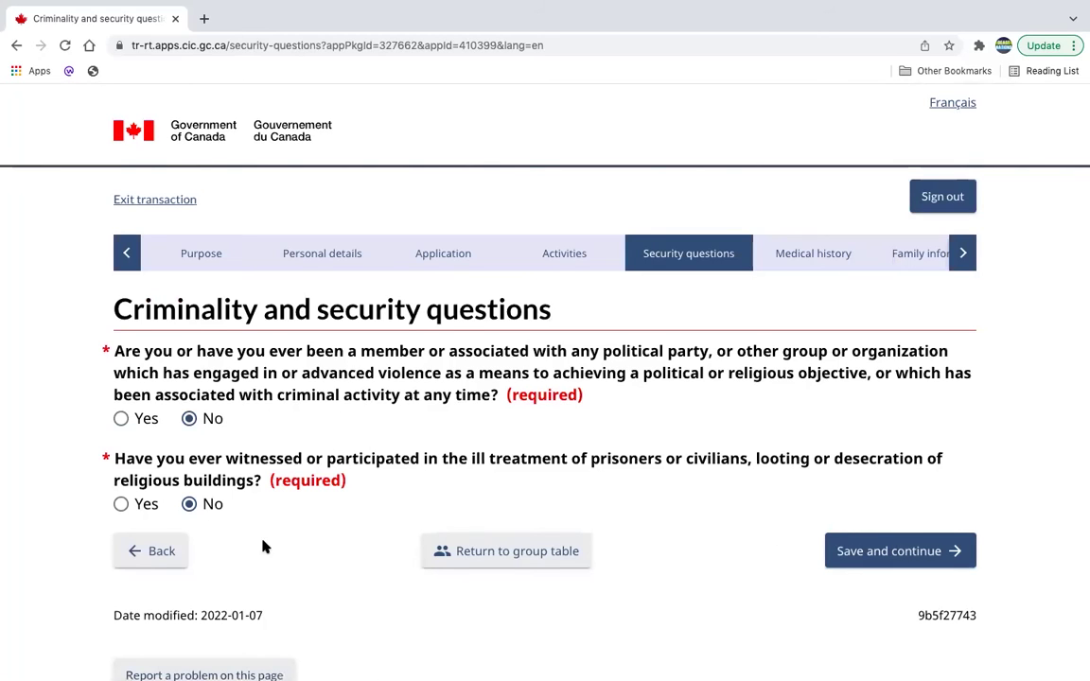
click(880, 560)
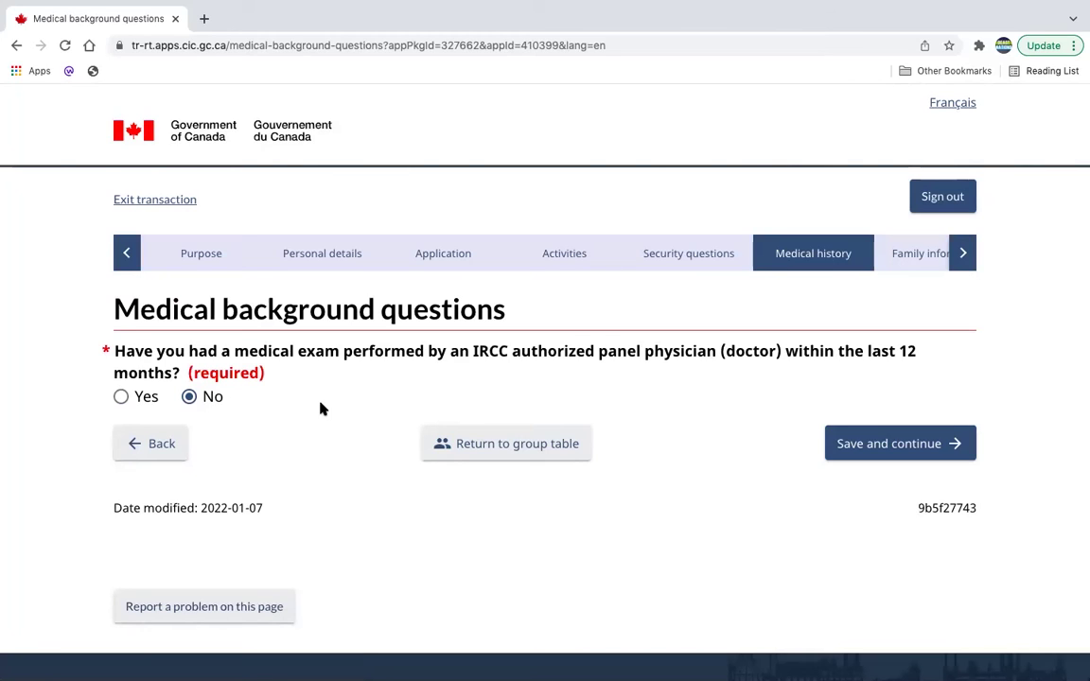
Answer Yes to the medical exam question to preview the IME/UMI number field, restore No, and save the page
click(121, 399)
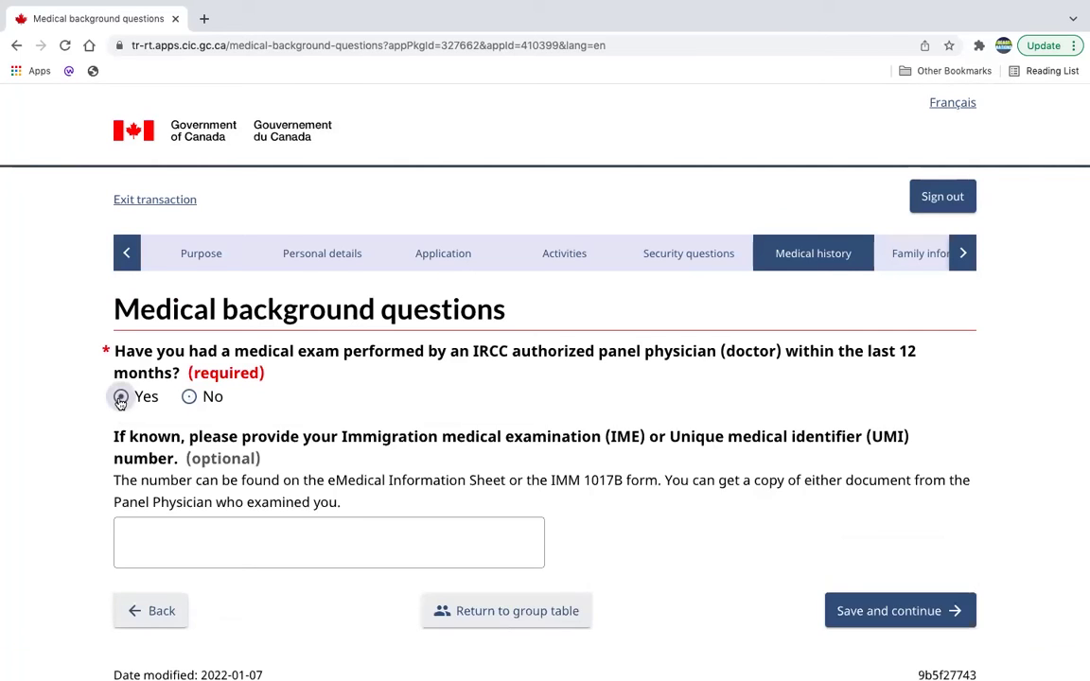
scroll(376, 525, down, 3)
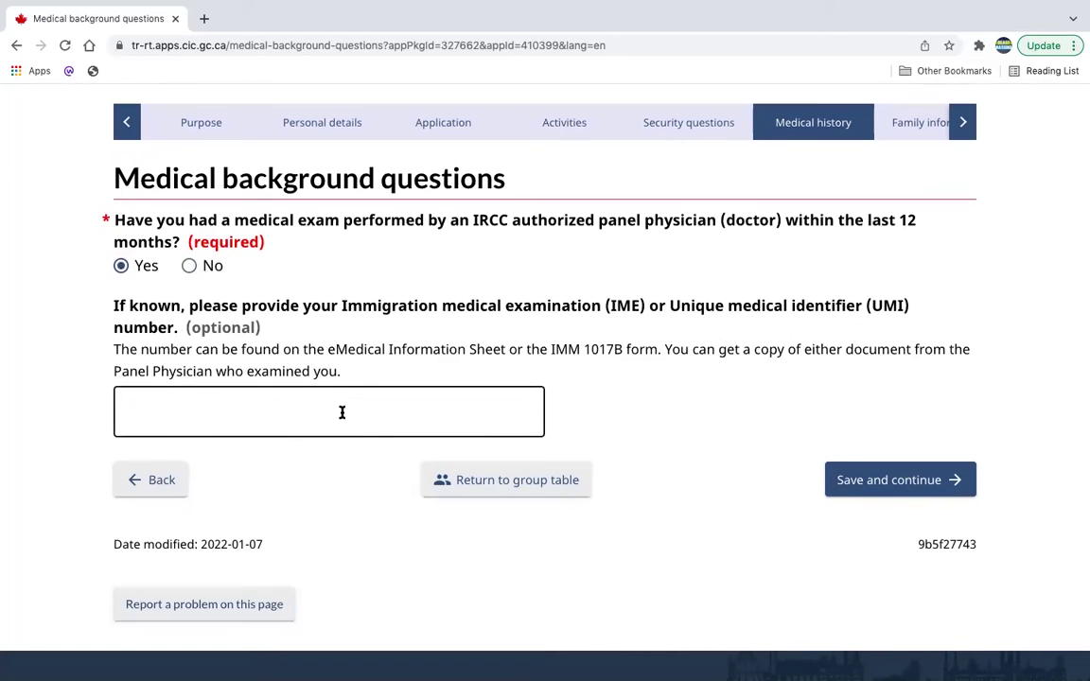
click(190, 266)
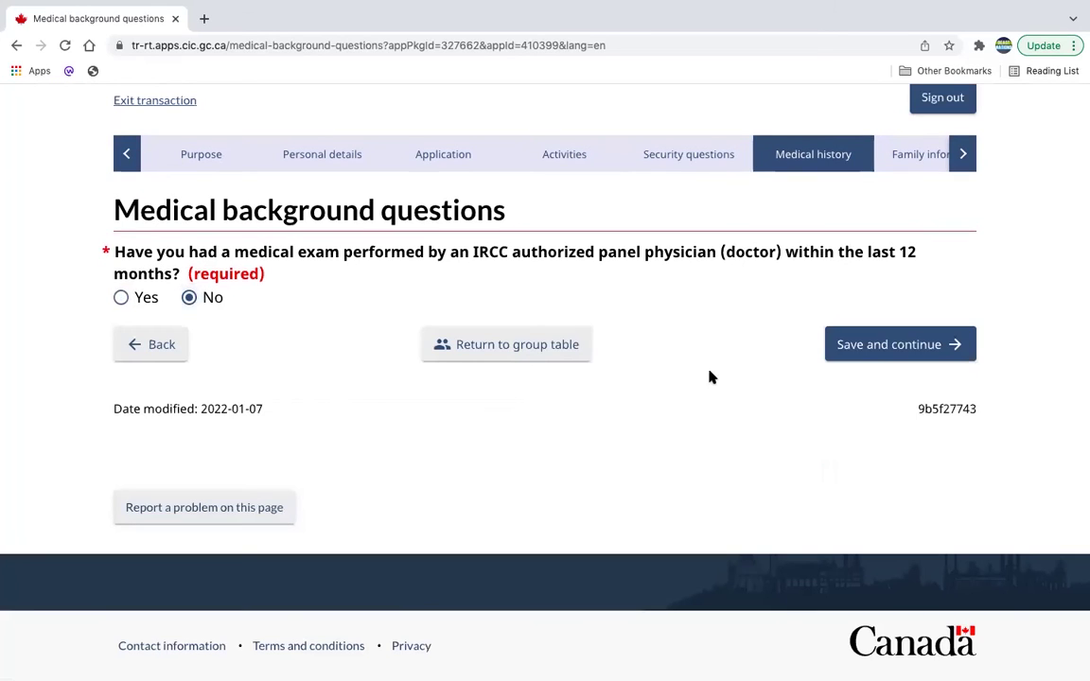
click(830, 346)
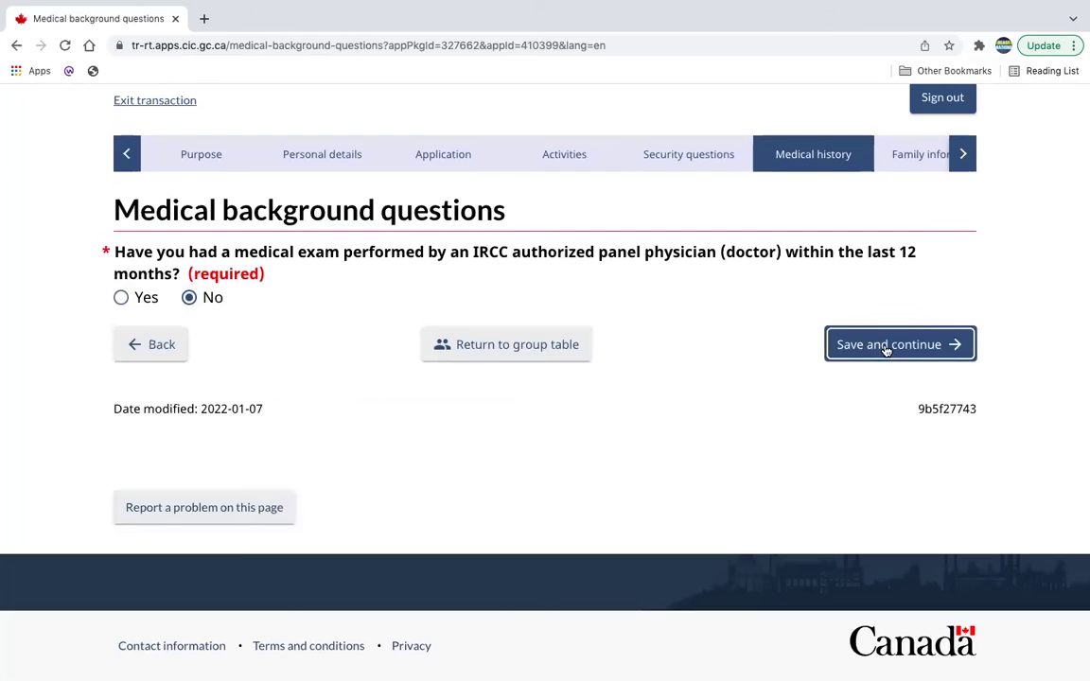
Keep No for the tuberculosis questions and the remaining medical background questions, saving both pages
scroll(625, 379, down, 1)
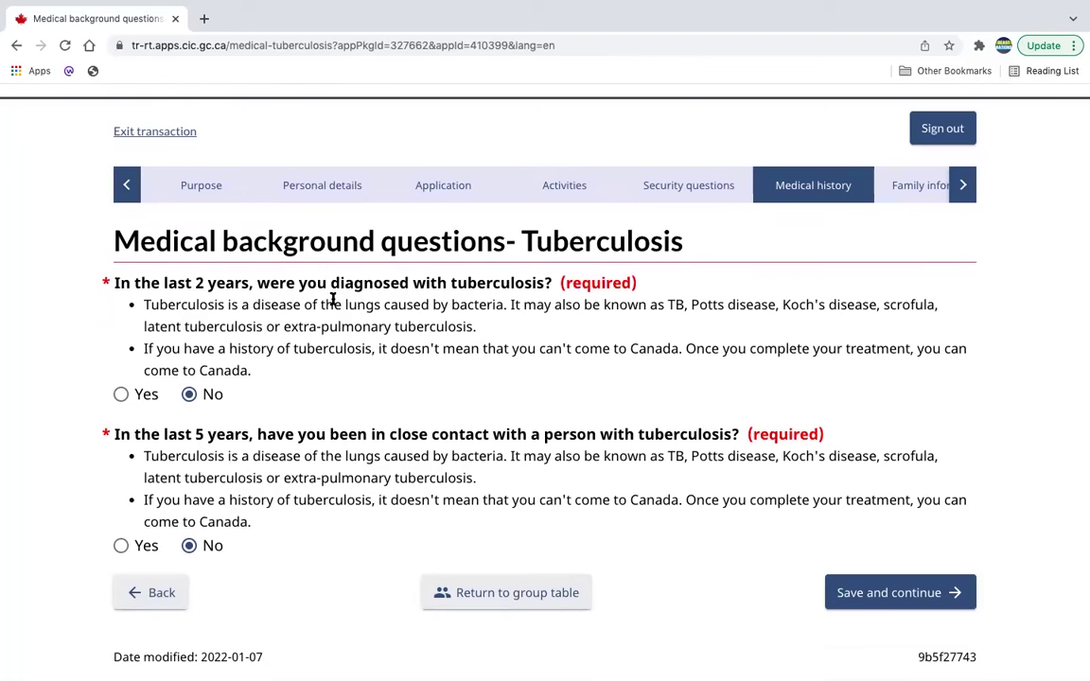
drag(544, 283, 413, 282)
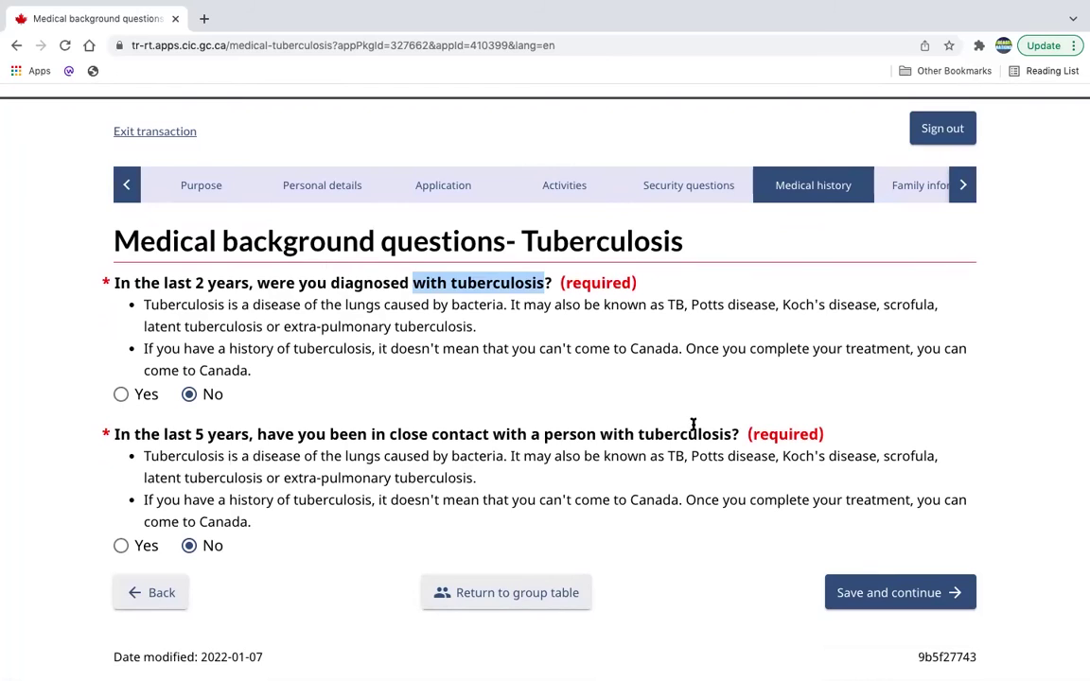
drag(731, 435, 492, 434)
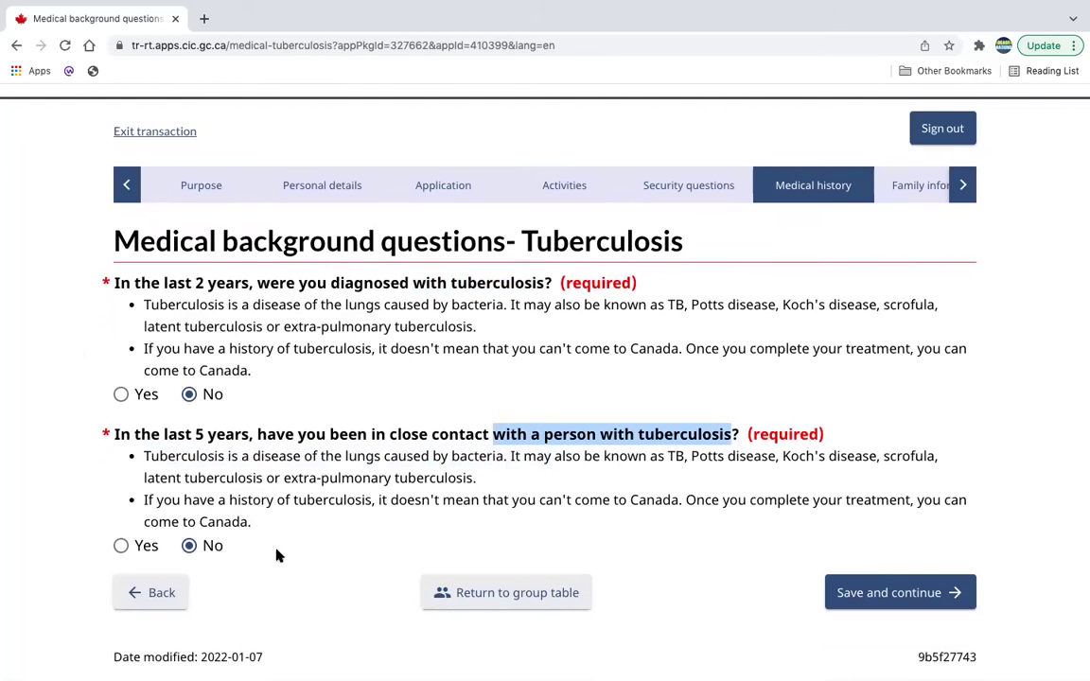
click(870, 592)
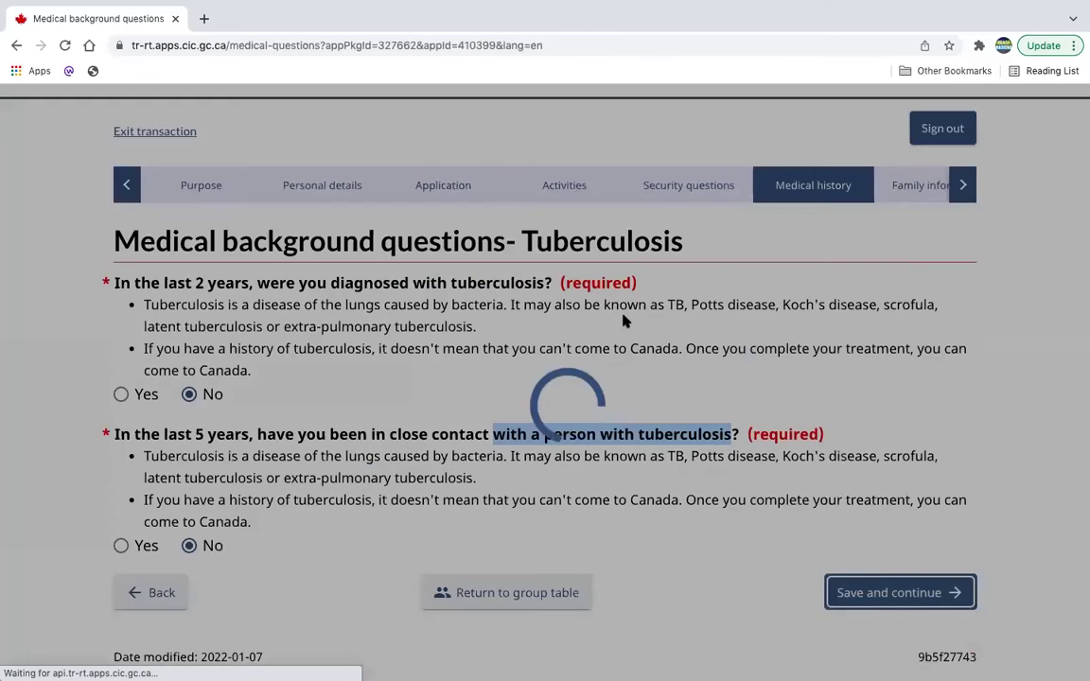
scroll(605, 457, down, 3)
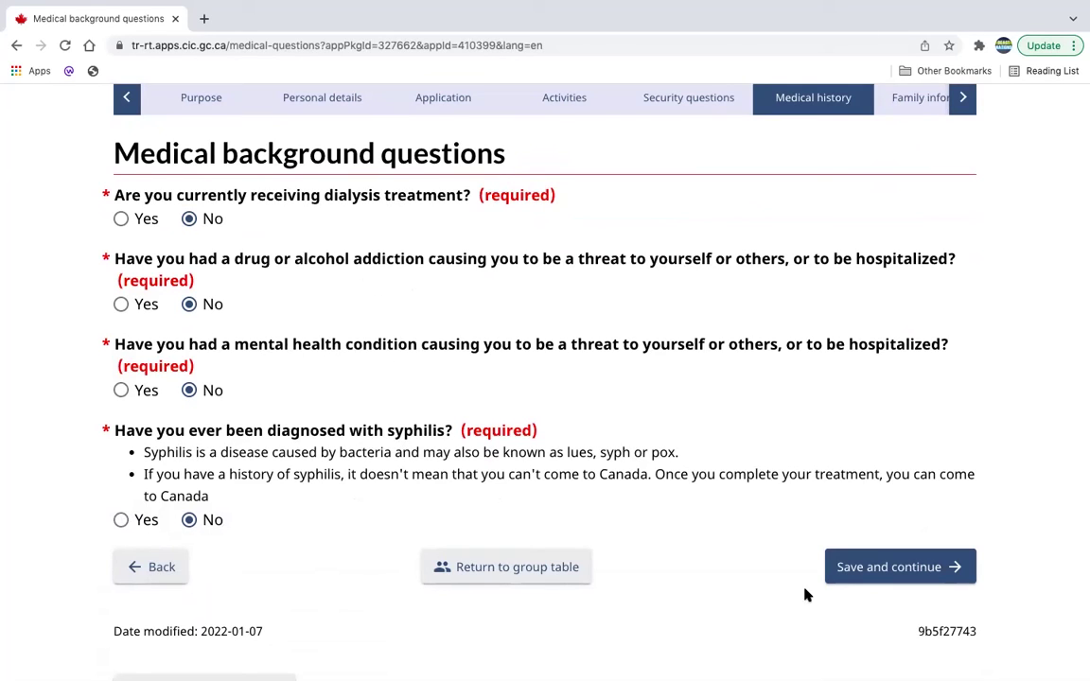
click(886, 584)
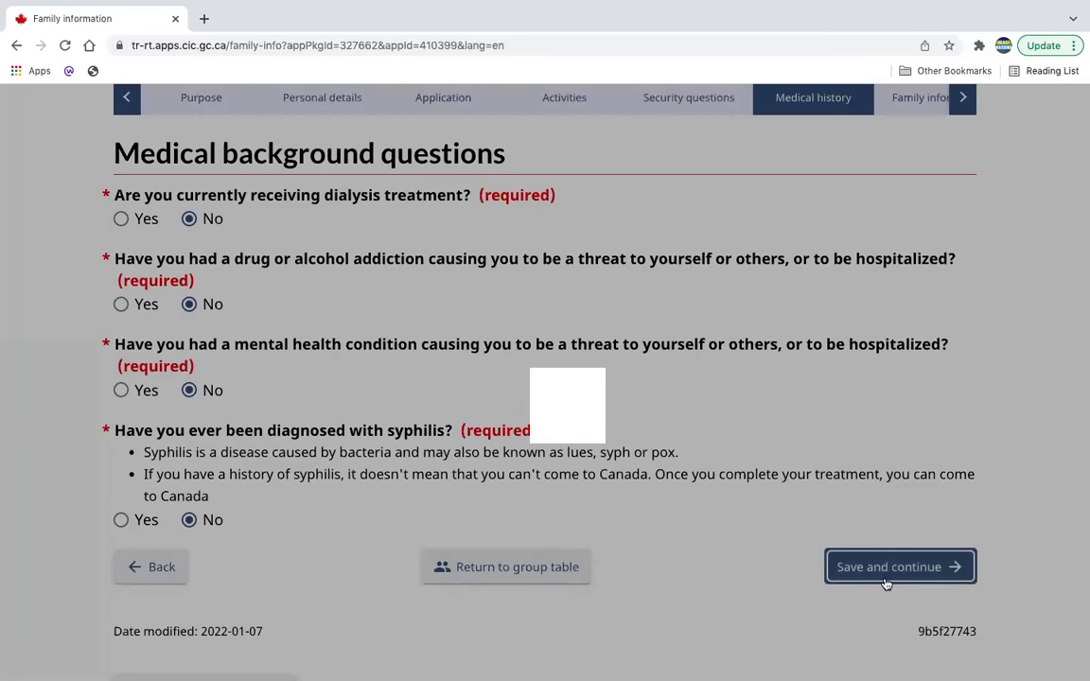
Check the marital status and spouse details, keep Yes for same address and accompanying spouse, and save the Family information page
scroll(368, 495, down, 2)
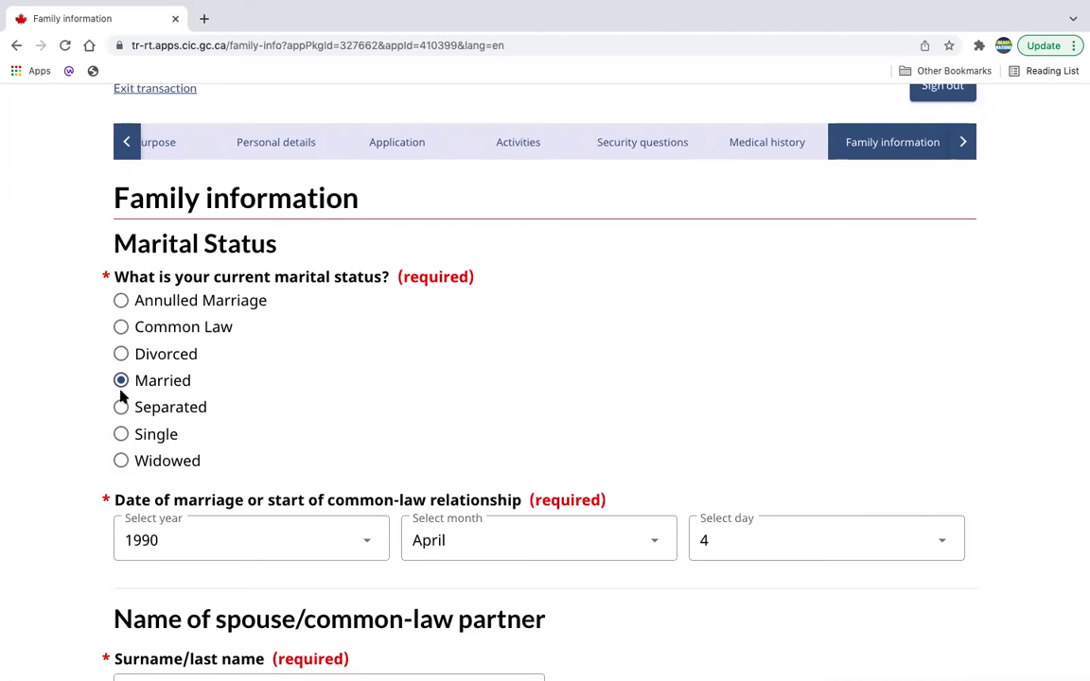
scroll(227, 426, down, 2)
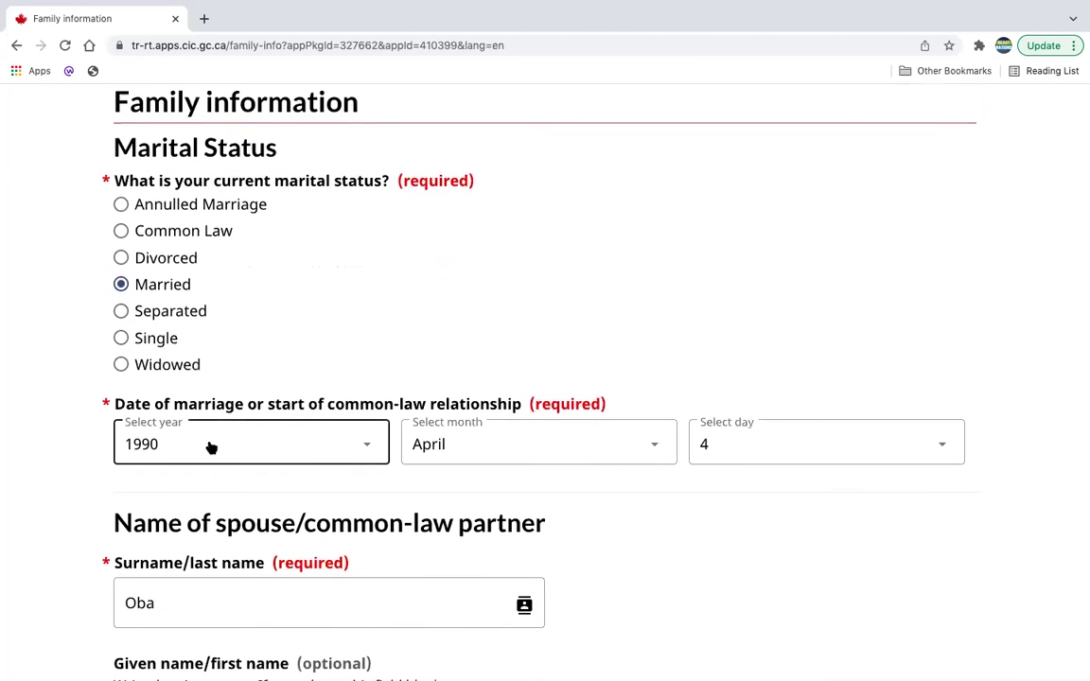
scroll(666, 462, down, 5)
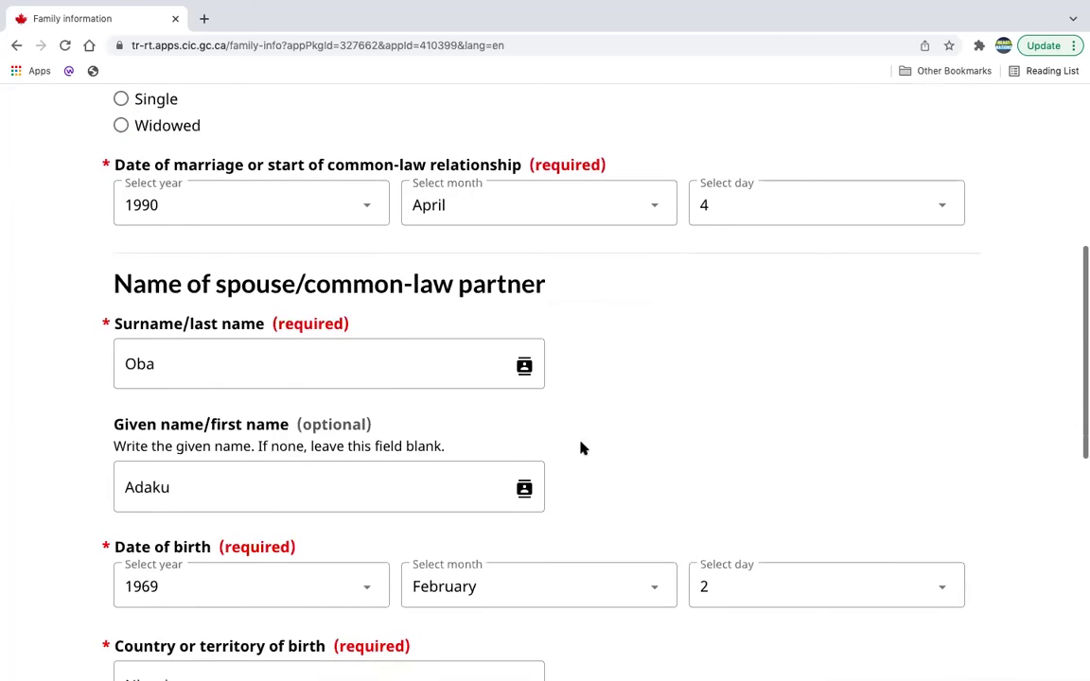
click(267, 360)
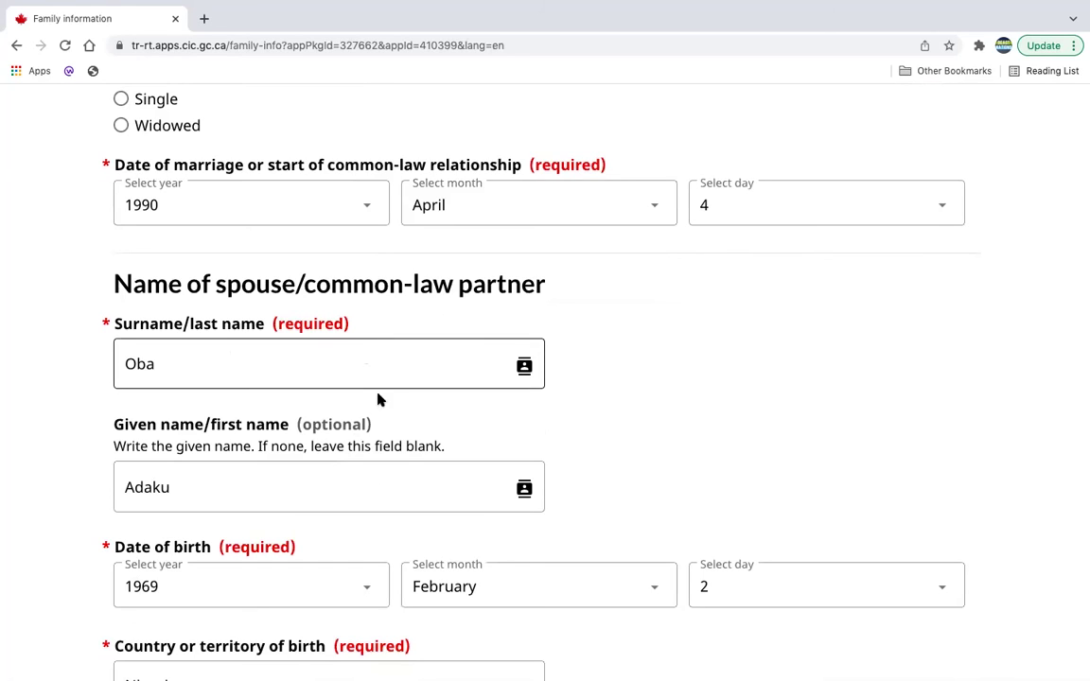
scroll(393, 369, down, 1)
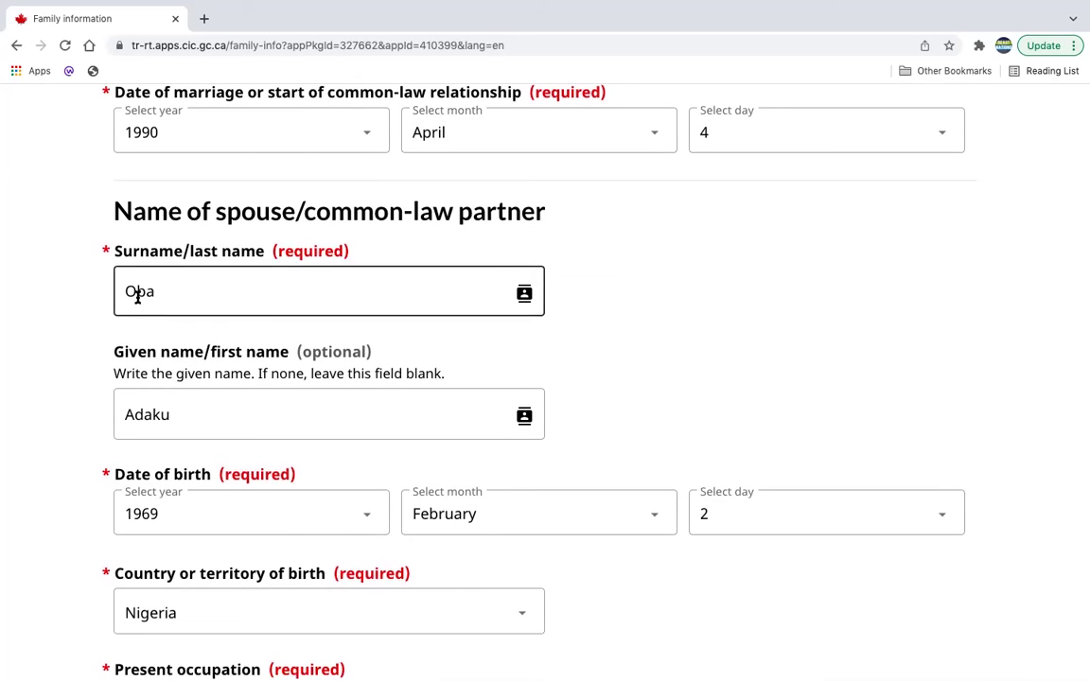
scroll(161, 292, down, 1)
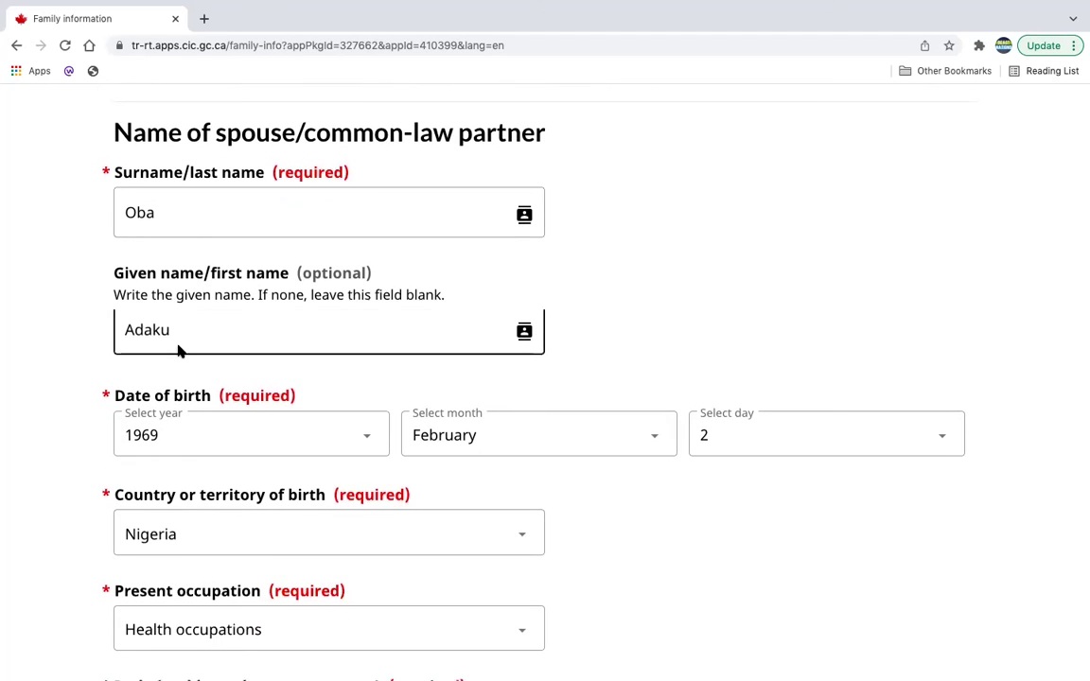
scroll(179, 407, down, 1)
scroll(230, 365, down, 2)
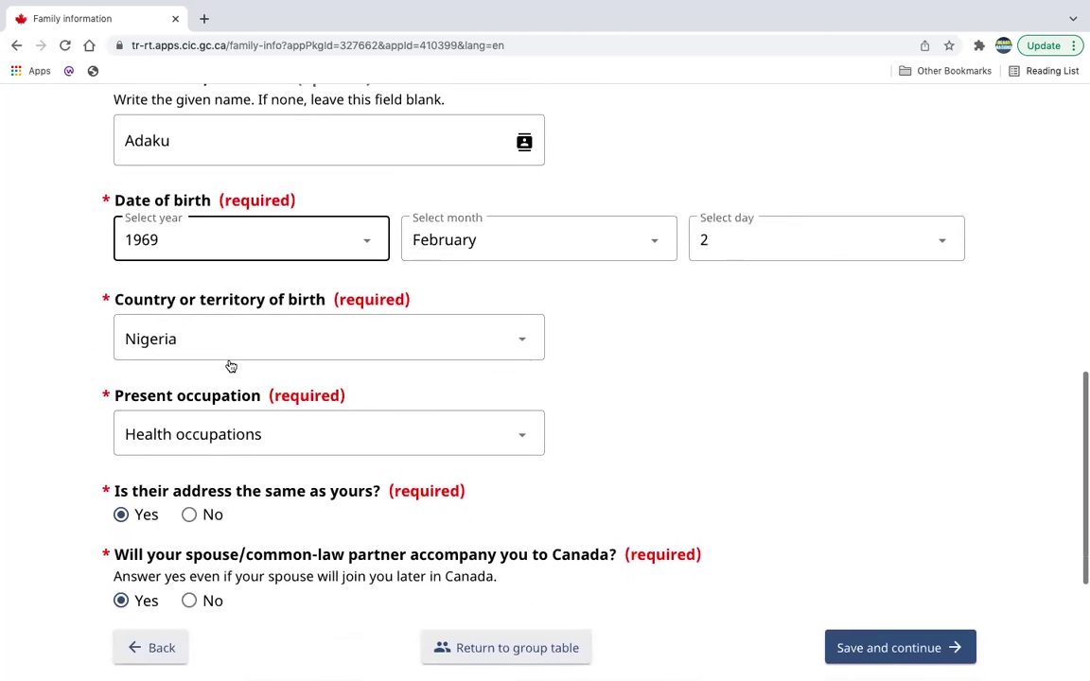
scroll(238, 355, down, 1)
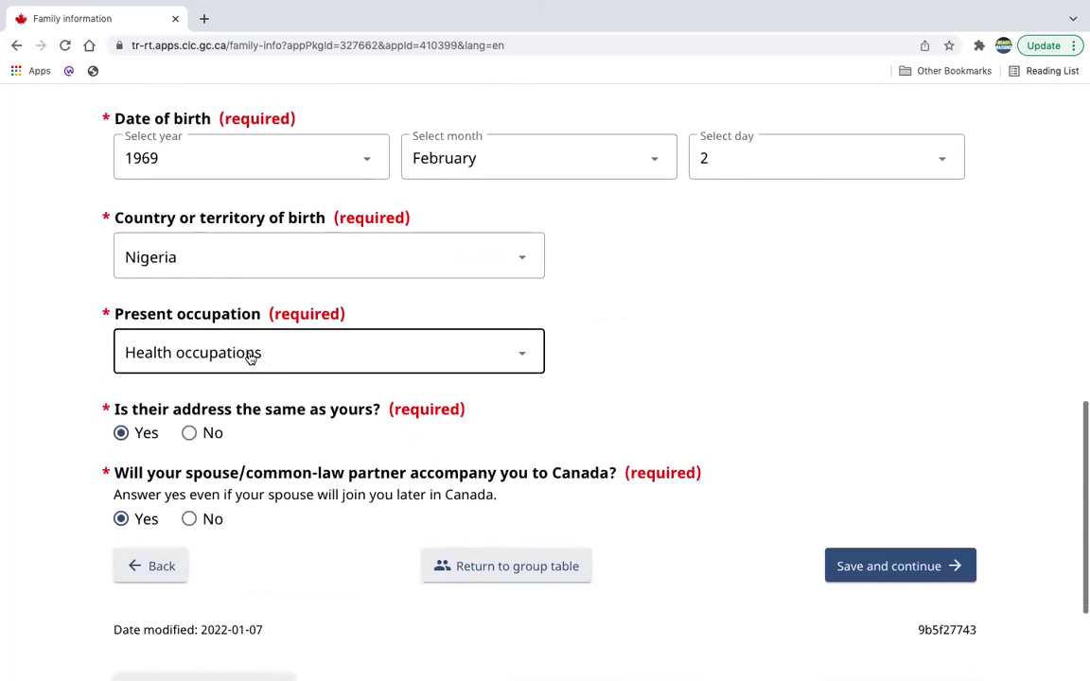
scroll(306, 376, down, 1)
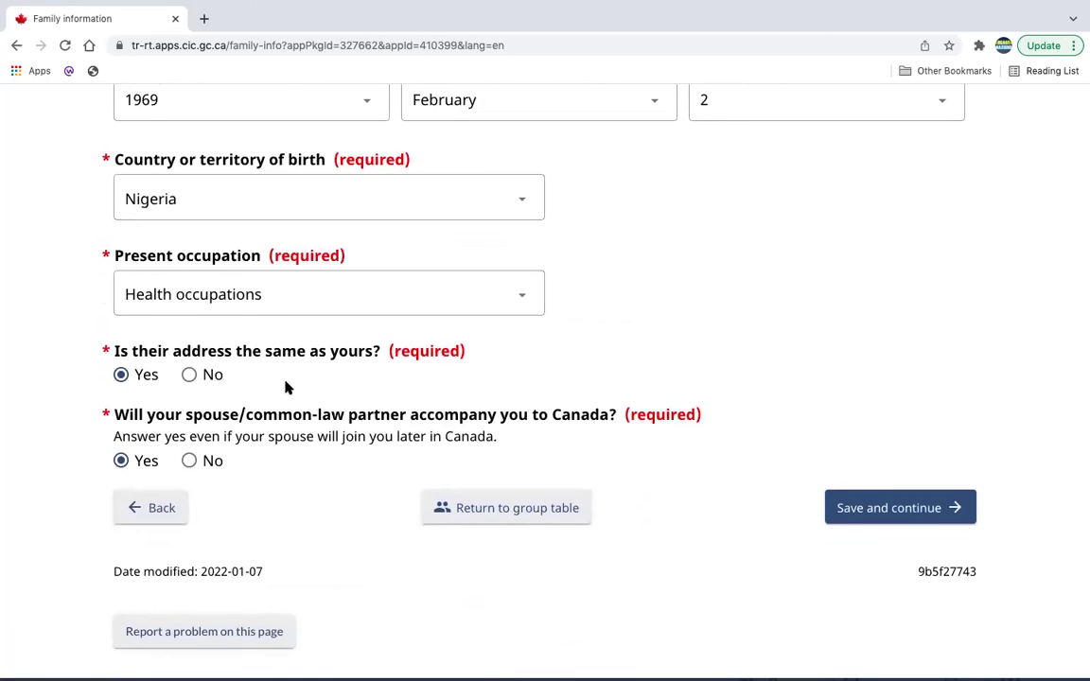
scroll(288, 387, down, 1)
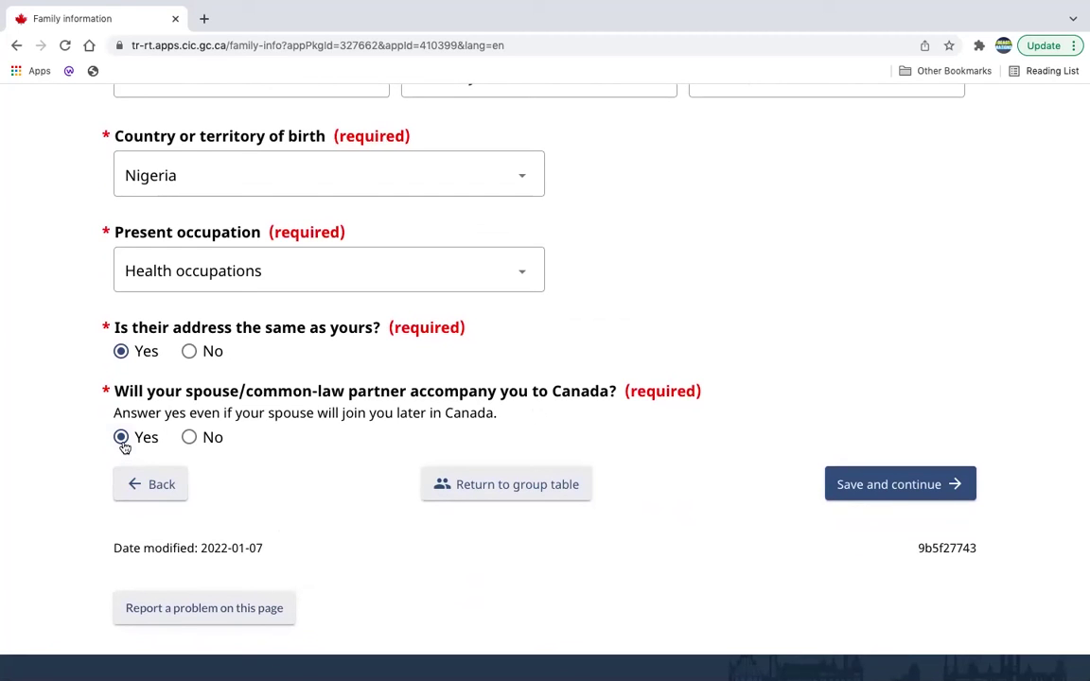
click(879, 484)
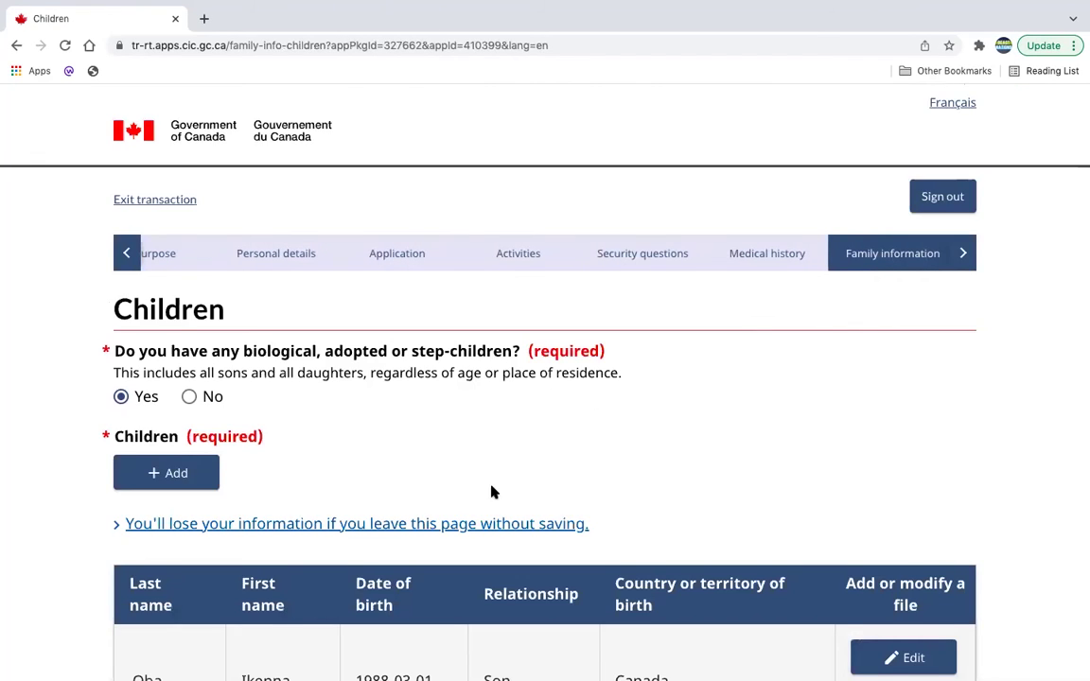
Check the children list, preview the blank Add child form and cancel it, and save the Children page with Yes kept
scroll(491, 491, down, 1)
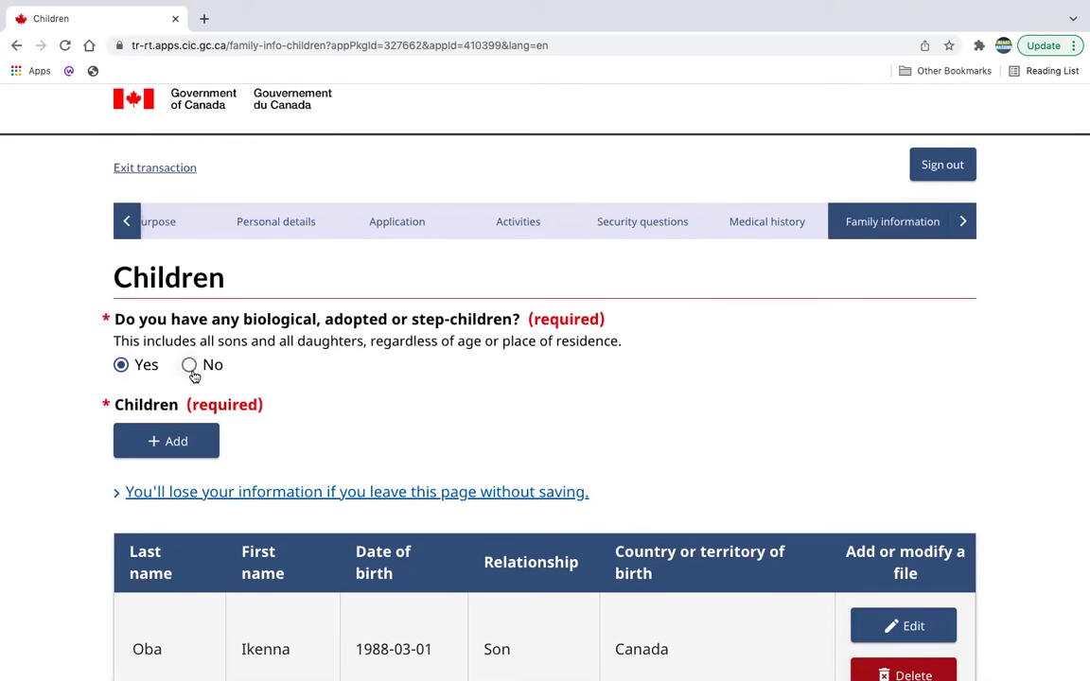
scroll(374, 447, down, 3)
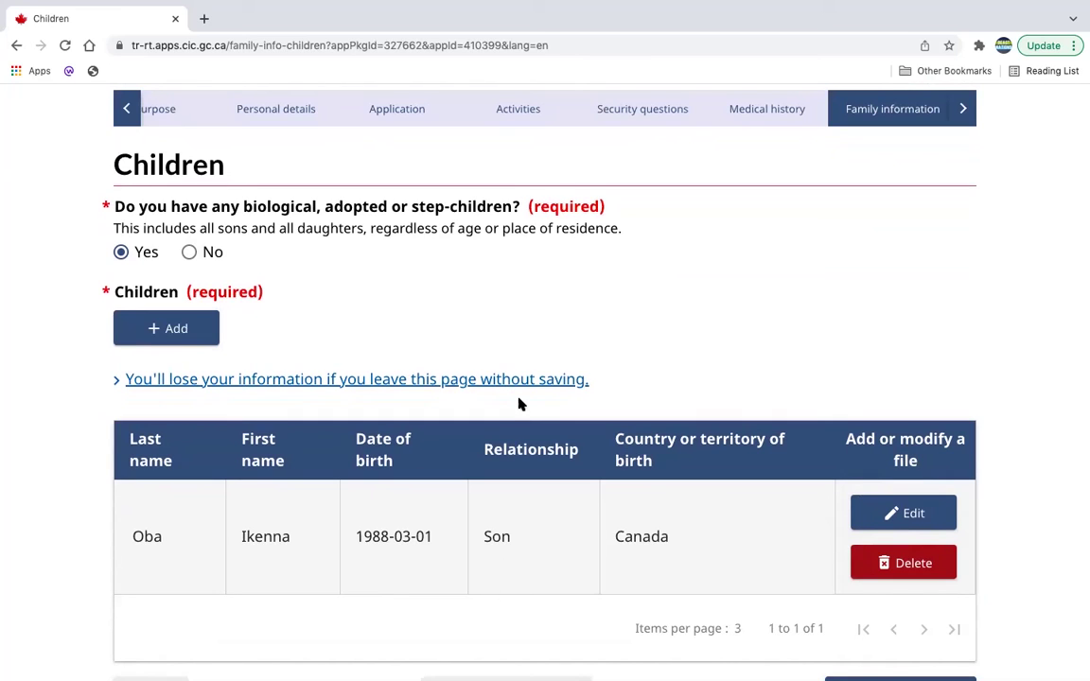
click(166, 323)
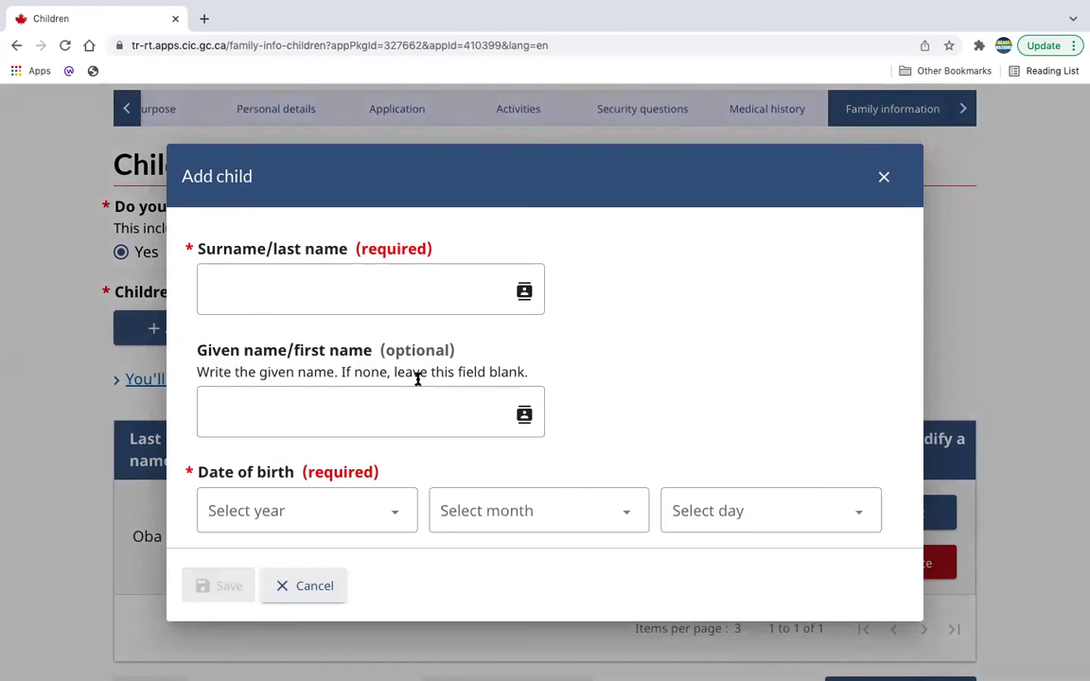
click(316, 585)
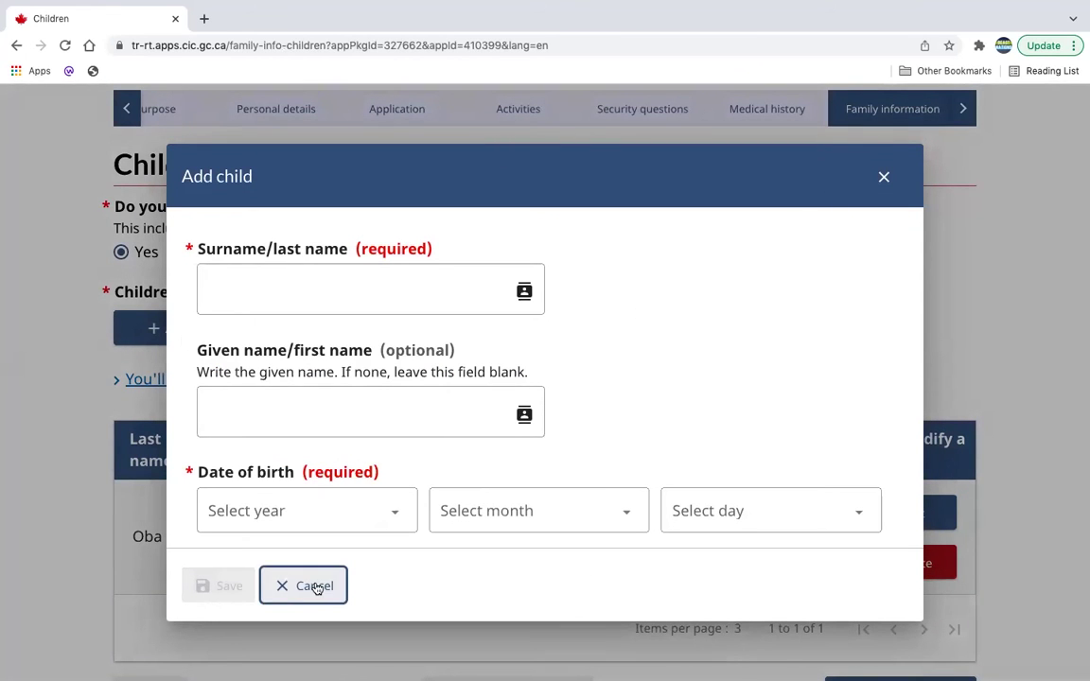
scroll(818, 471, down, 3)
click(889, 478)
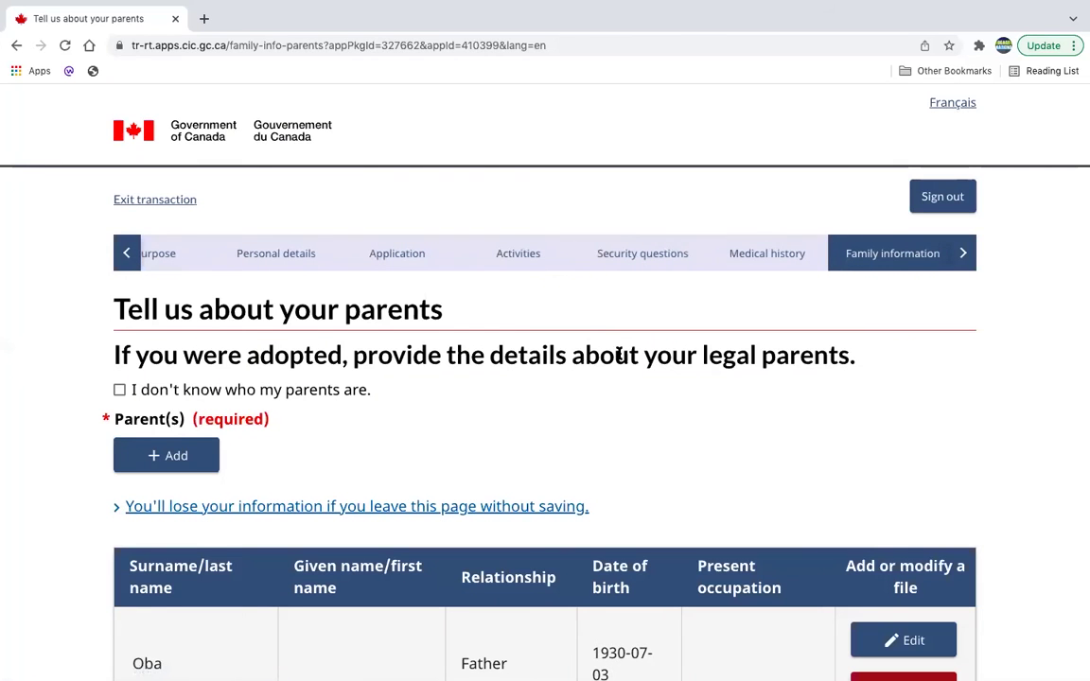
Examine the parents page, including the adoption note, the unknown-parents option and the father and mother entries
scroll(405, 485, down, 3)
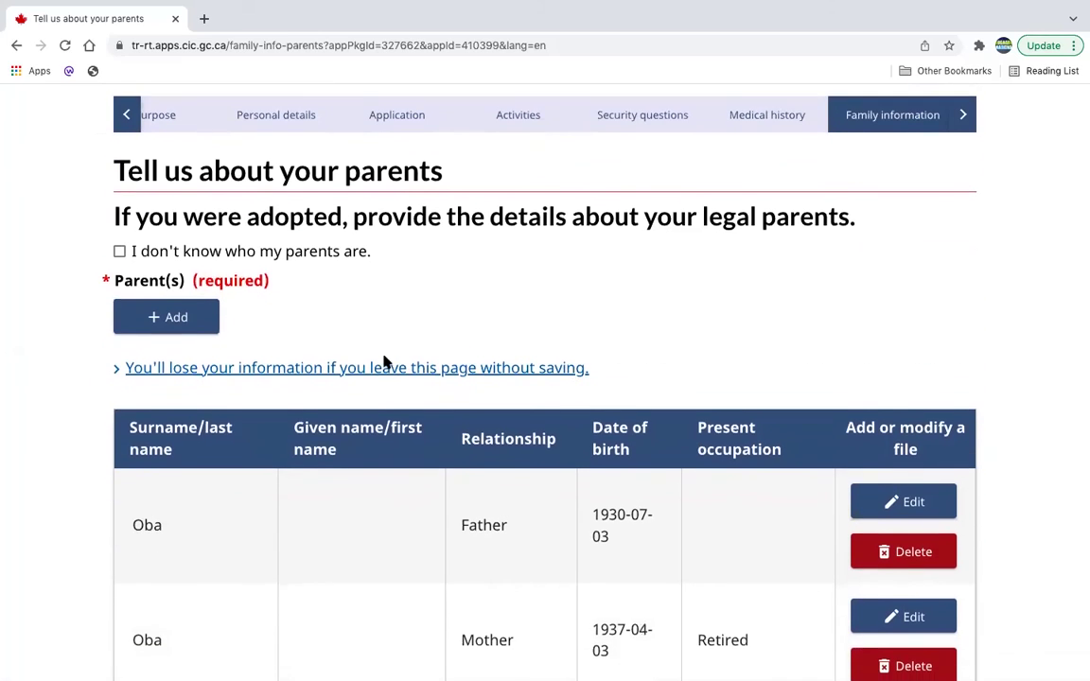
scroll(384, 359, down, 1)
scroll(384, 361, up, 1)
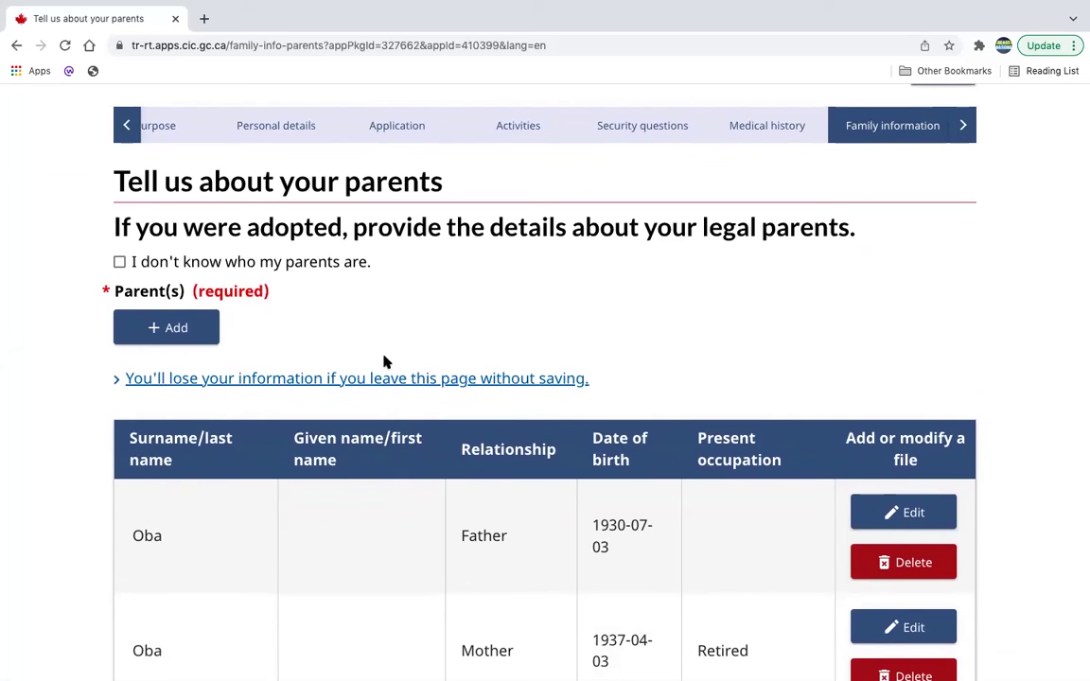
scroll(540, 350, down, 5)
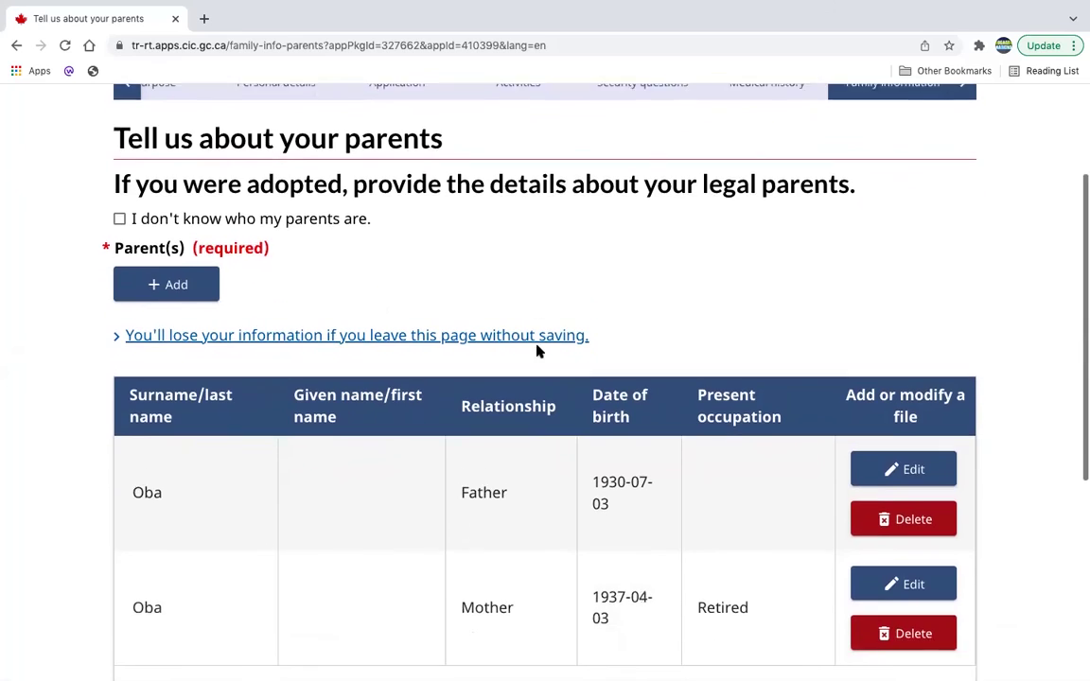
scroll(540, 350, up, 3)
scroll(540, 352, up, 3)
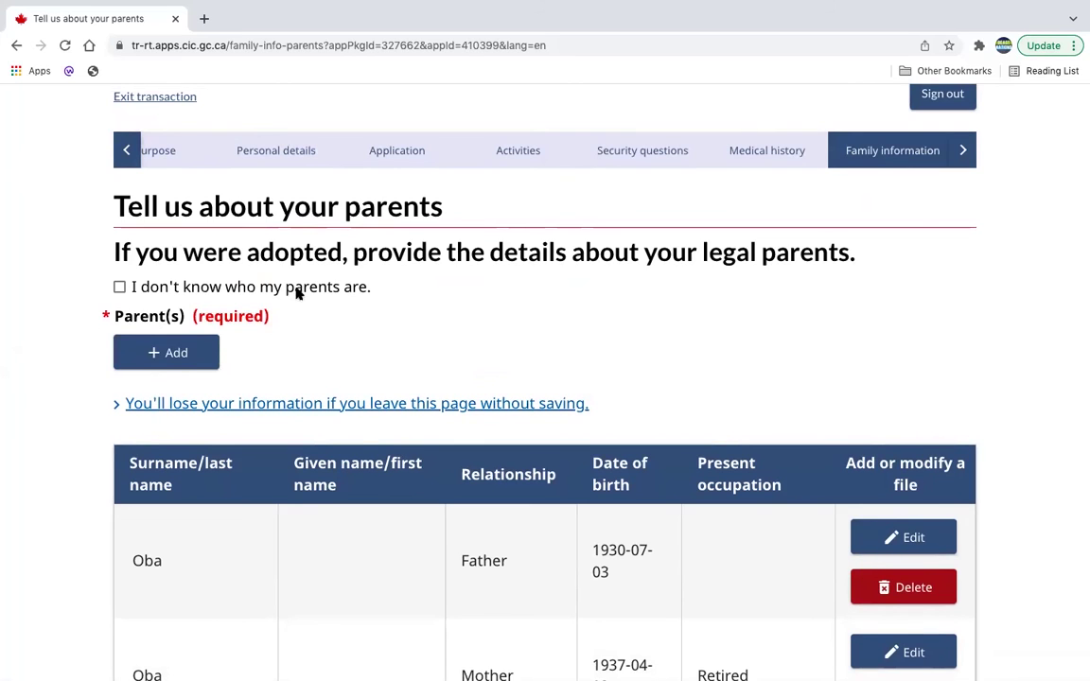
scroll(370, 416, down, 1)
scroll(369, 388, down, 2)
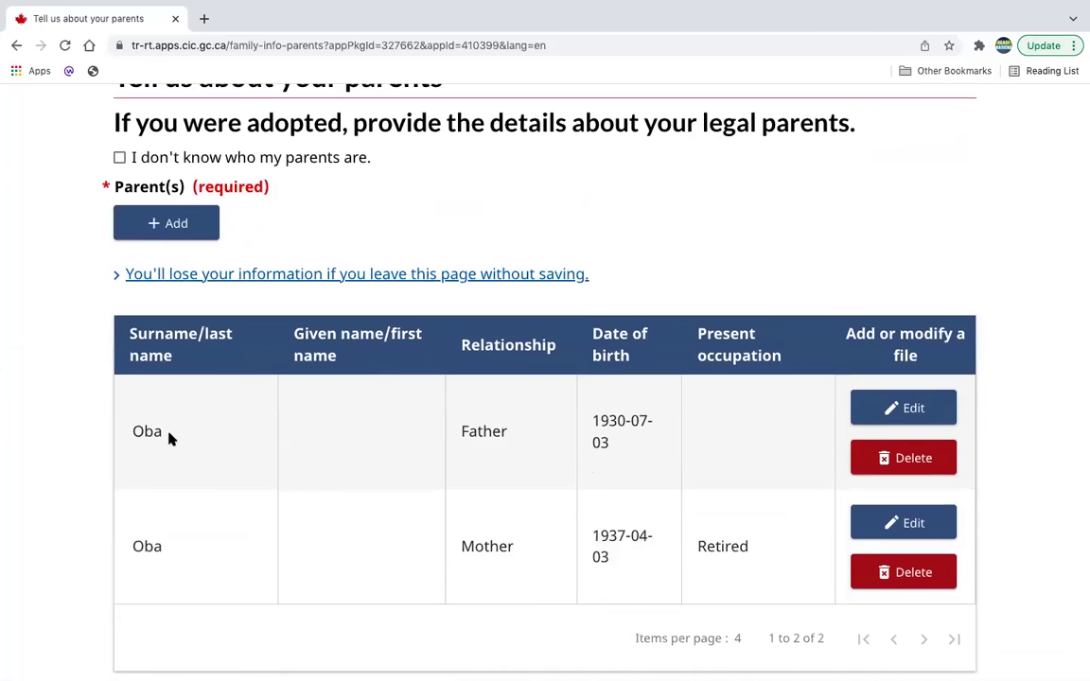
Preview the blank Add Parent(s) form through the deceased, birth country, occupation and same-address fields, and cancel it
click(183, 226)
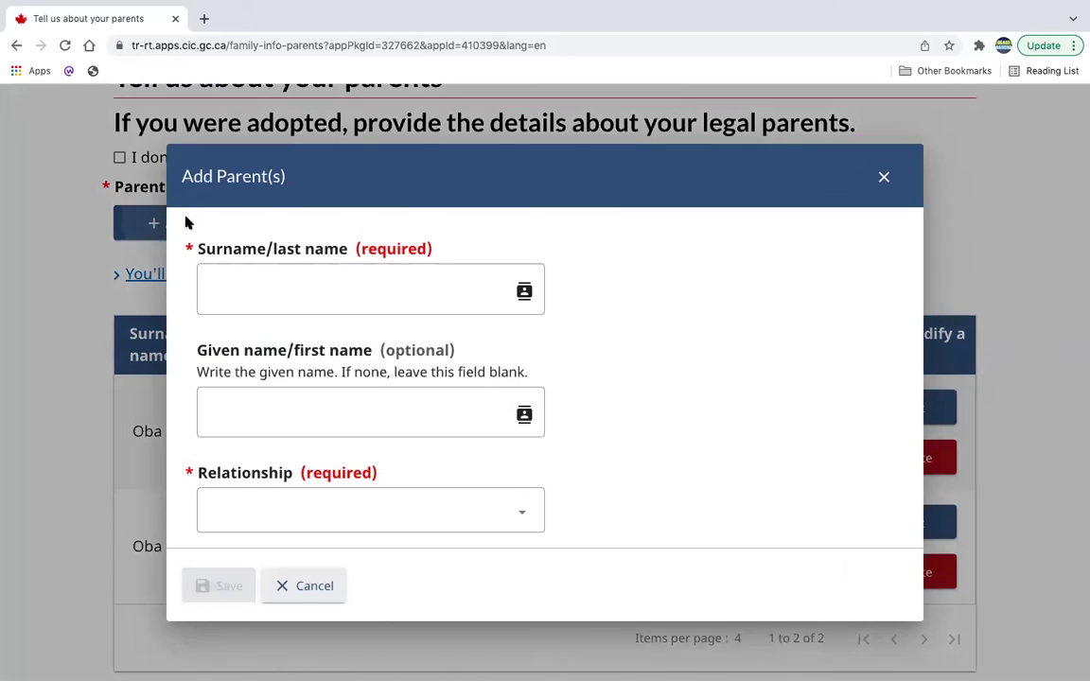
scroll(331, 417, down, 3)
scroll(331, 452, down, 3)
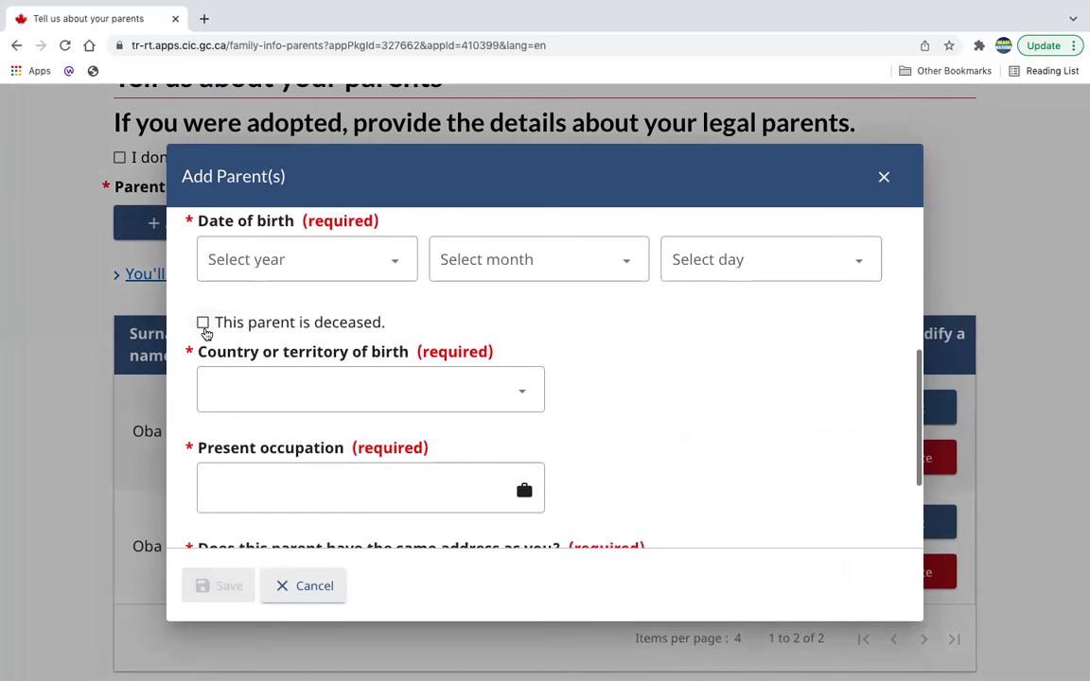
scroll(319, 398, down, 1)
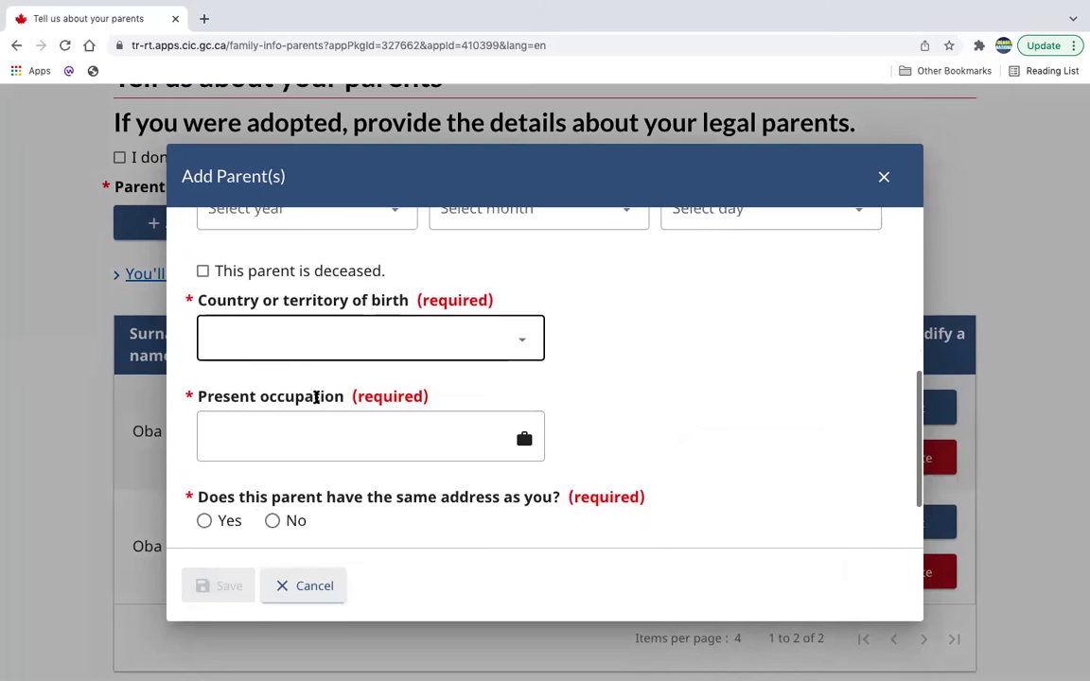
scroll(409, 460, down, 2)
click(314, 584)
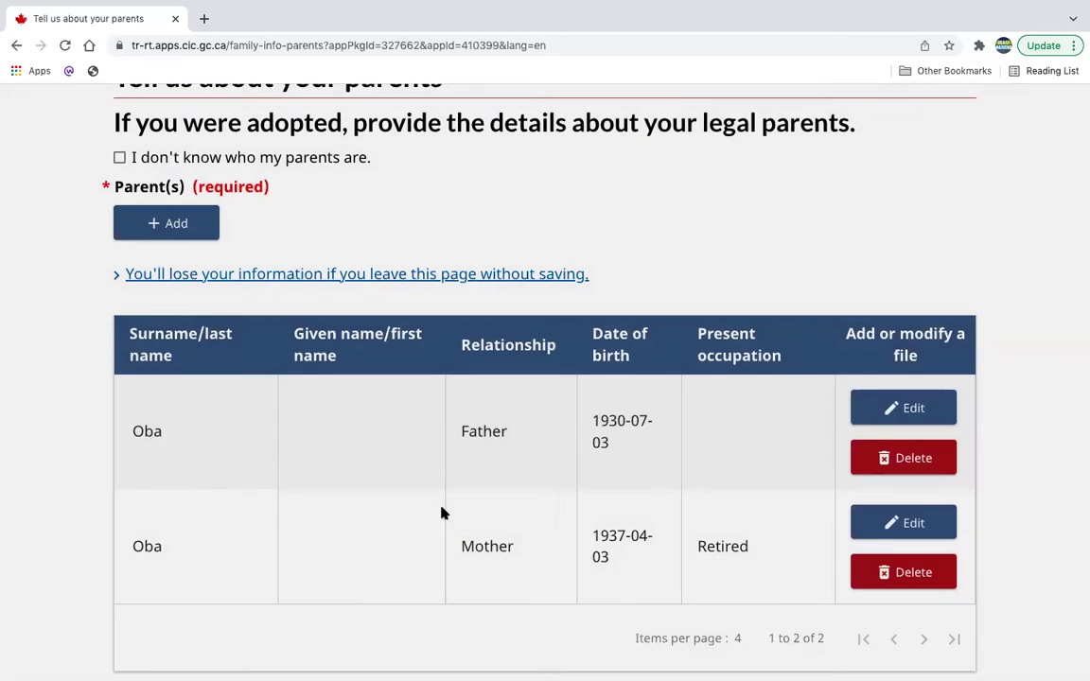
Check the father and mother entries in the parents table and save the parents page
scroll(492, 511, down, 2)
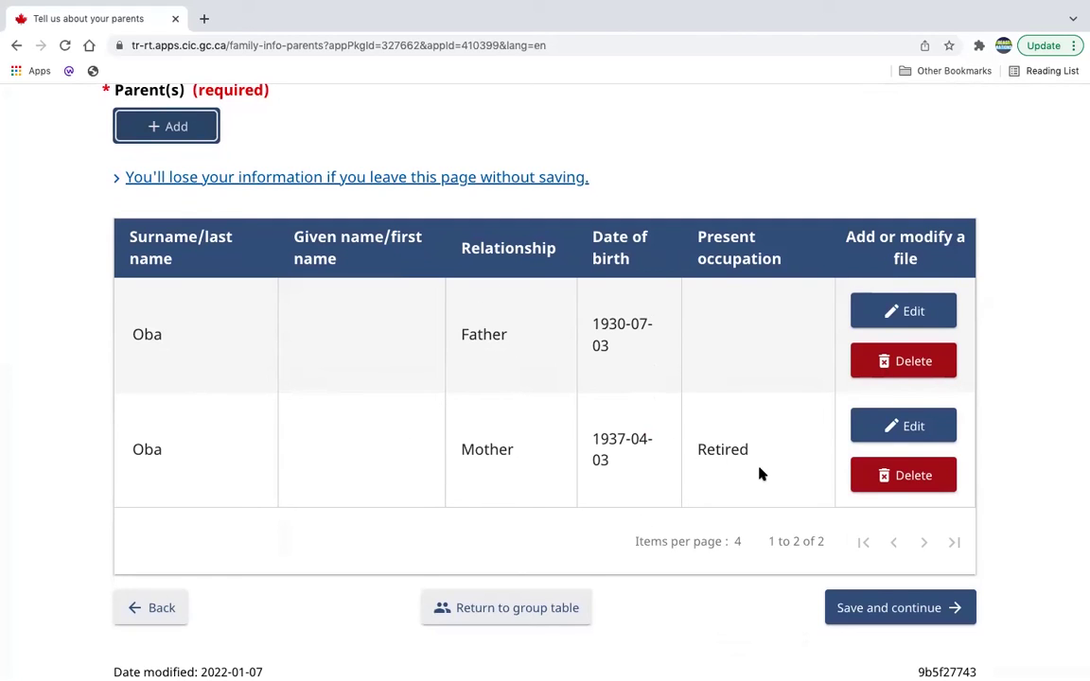
scroll(804, 431, up, 1)
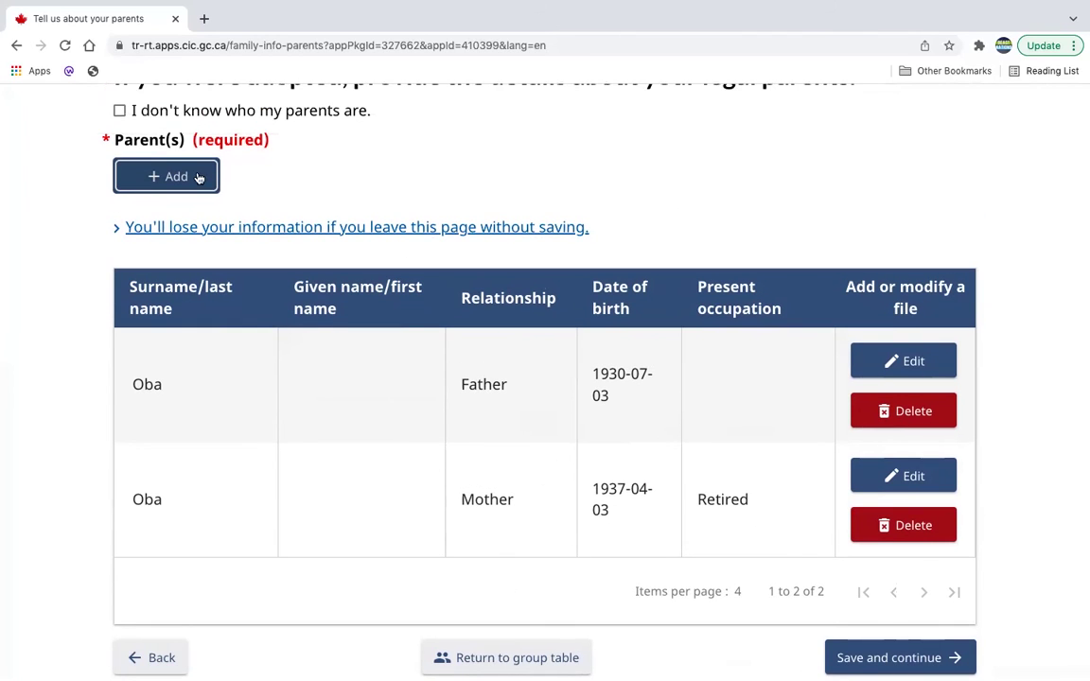
click(923, 659)
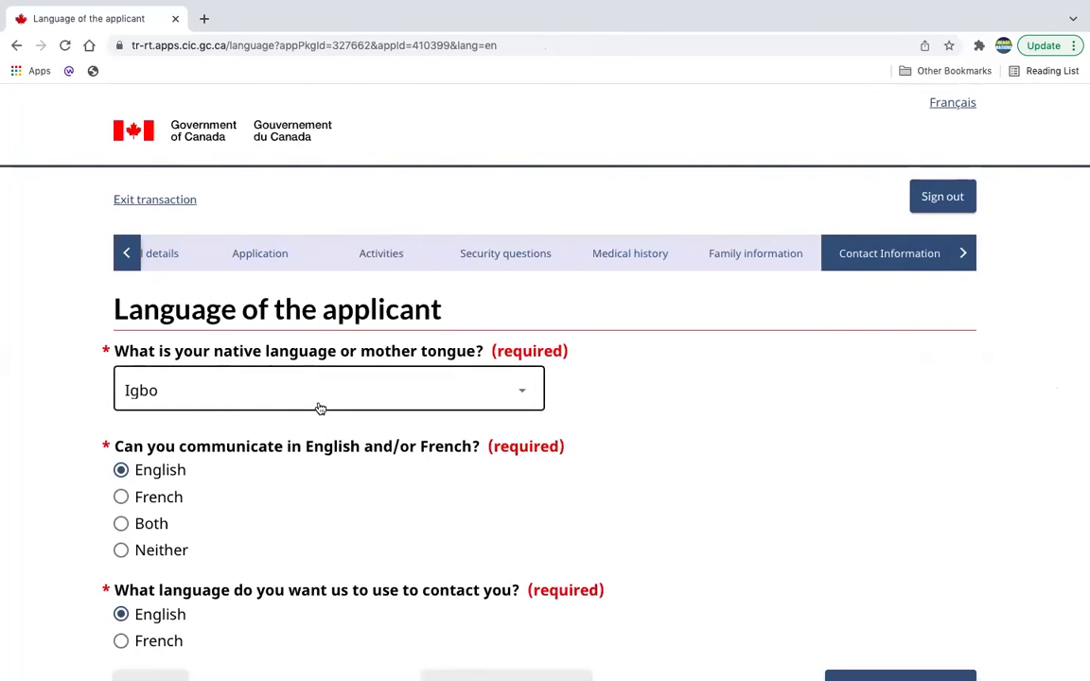
Keep Igbo as native language and English for communication and contact, and save the Language of the applicant page
scroll(426, 360, down, 2)
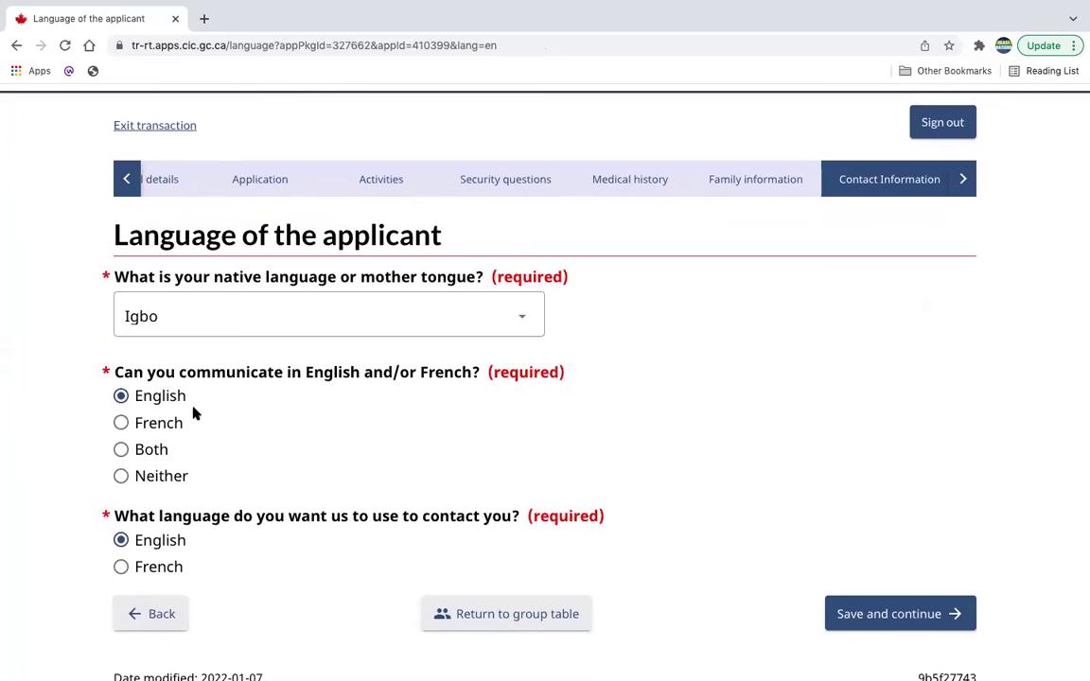
scroll(243, 433, down, 1)
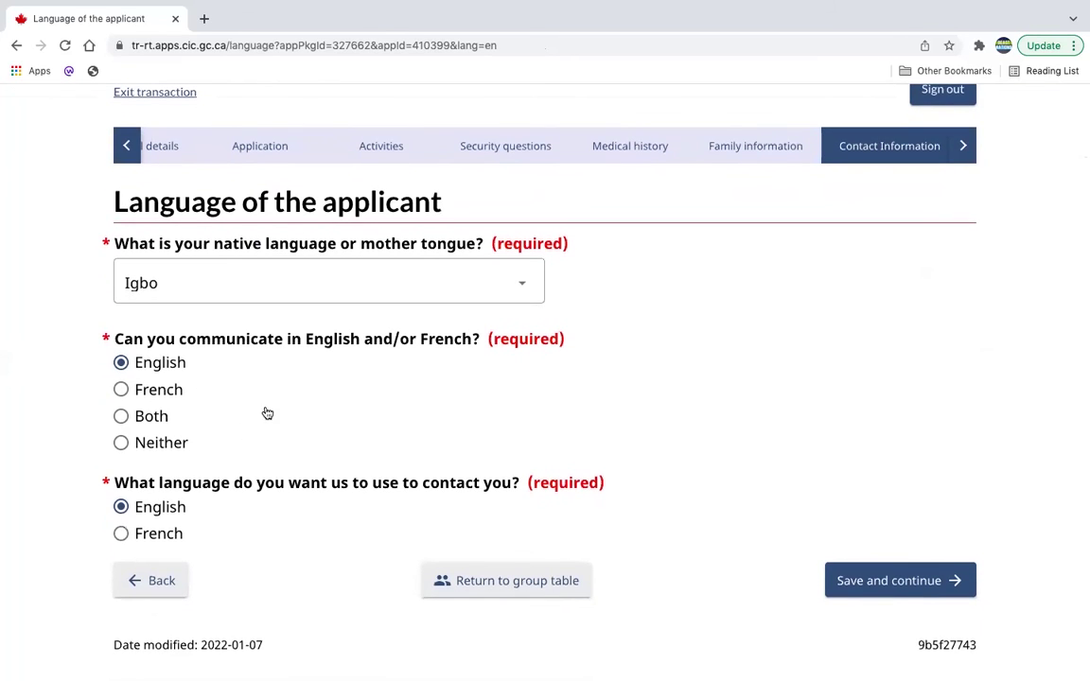
scroll(307, 389, down, 2)
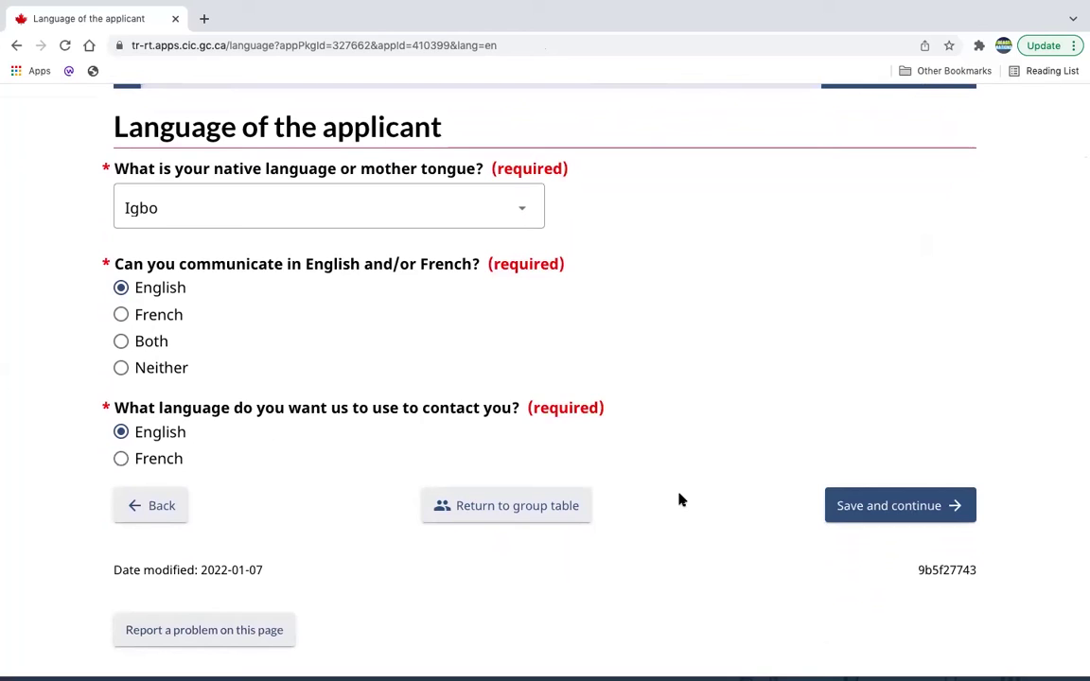
click(927, 506)
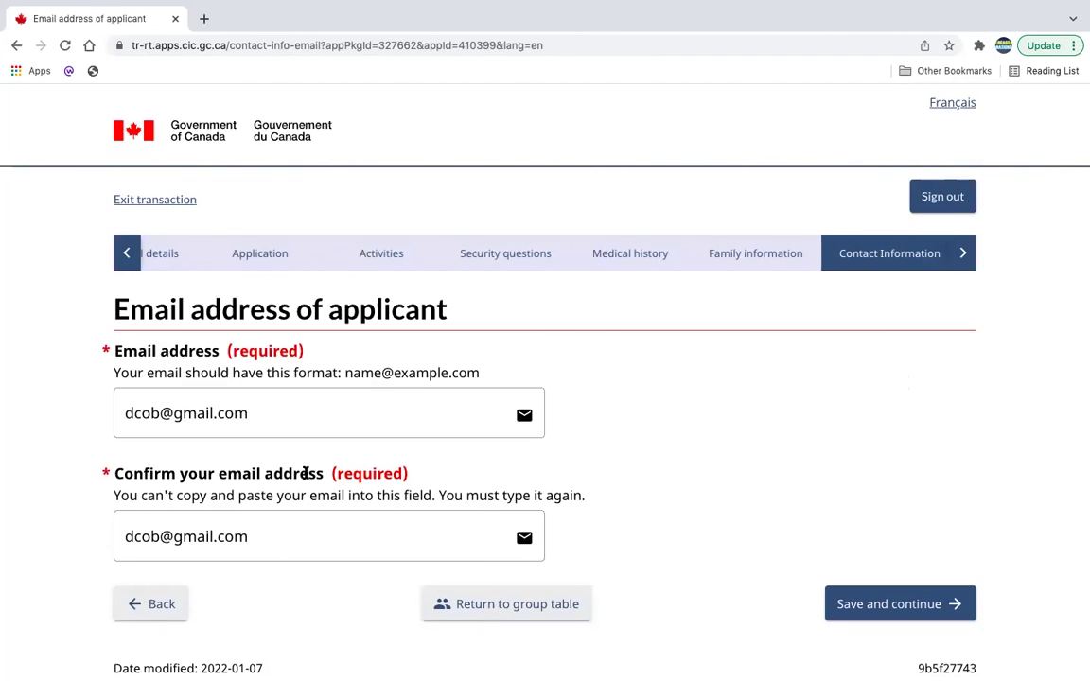
Keep the applicant's email address and cellular telephone entry, saving both contact pages
scroll(717, 475, down, 2)
click(868, 362)
scroll(652, 548, down, 3)
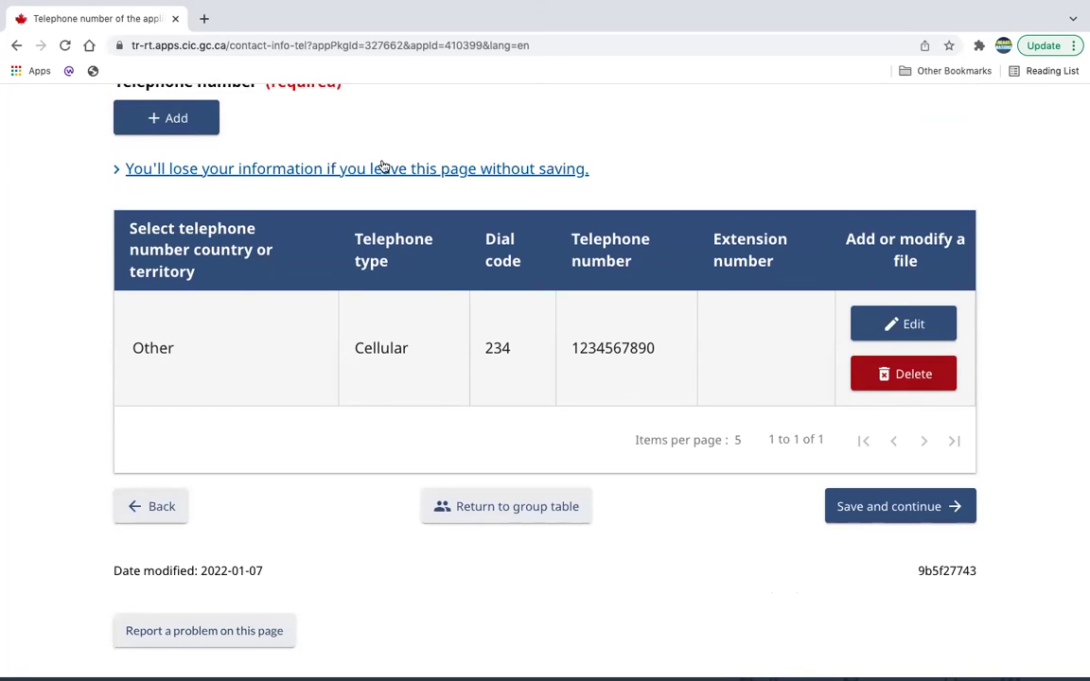
scroll(506, 348, up, 1)
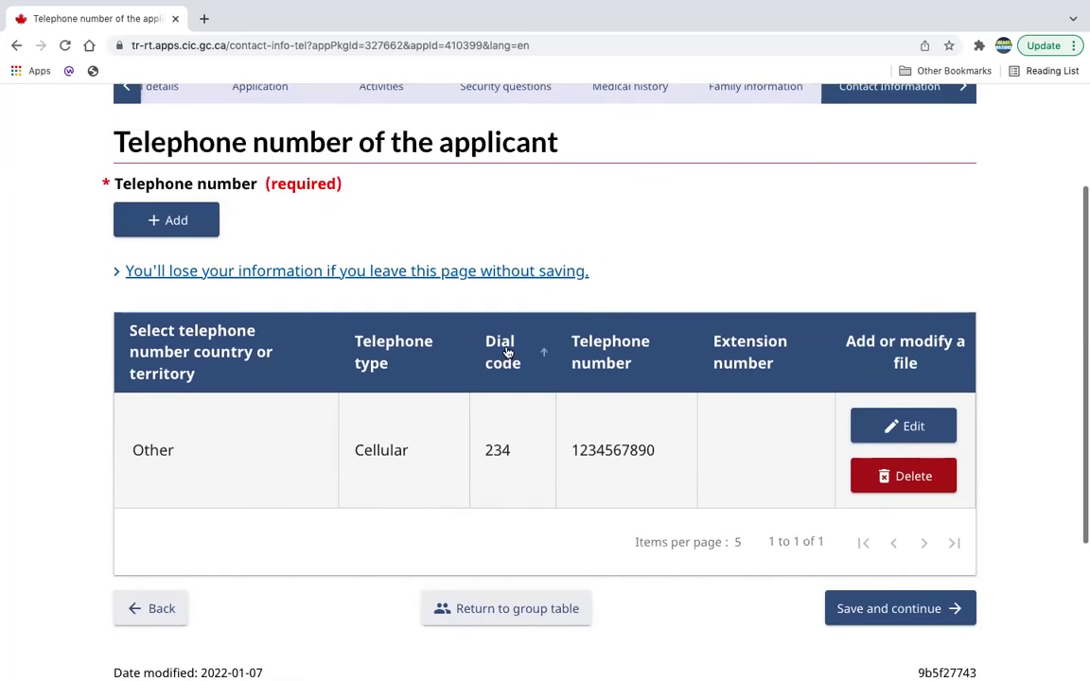
click(868, 607)
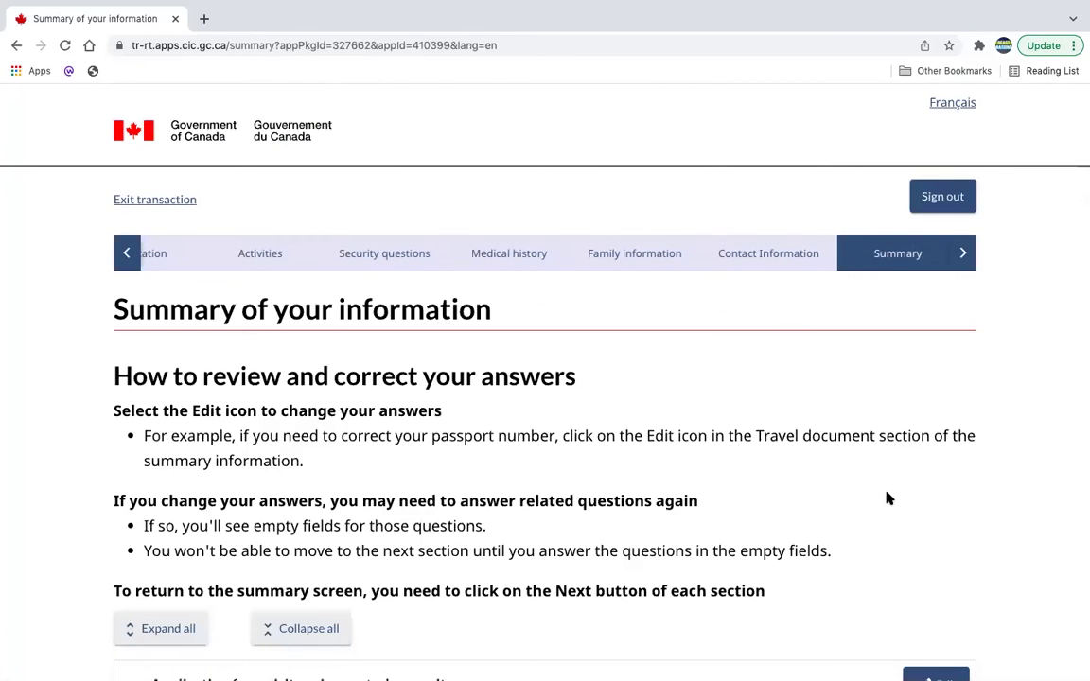
Review the correction instructions and section list on the Summary of your information page, and save to continue to the documents
scroll(886, 498, down, 2)
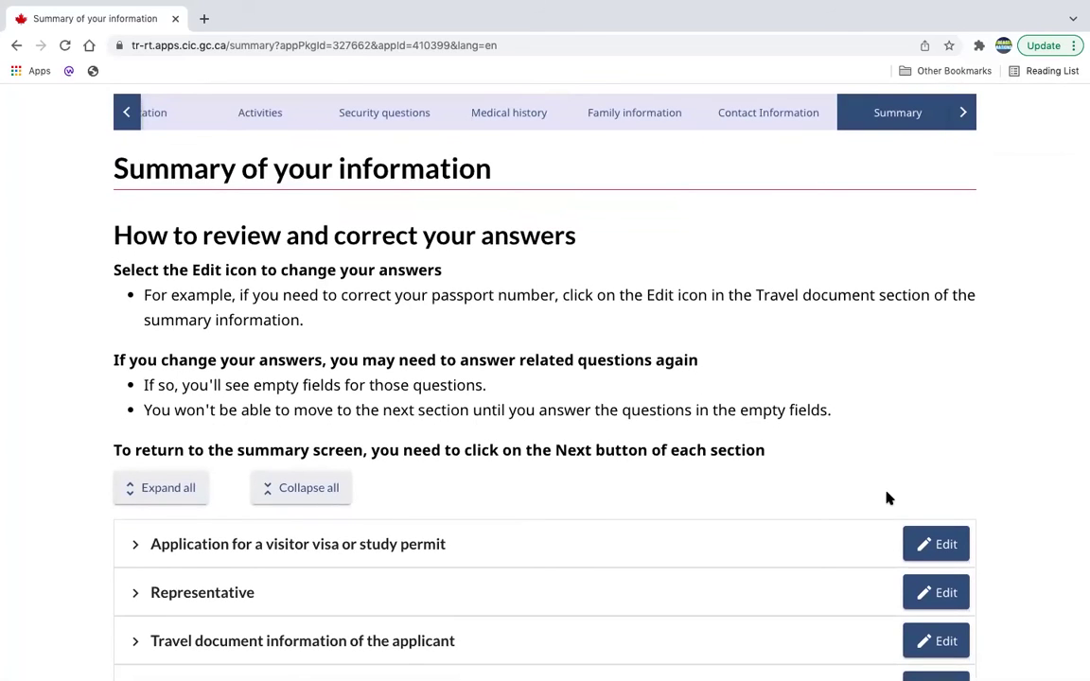
scroll(1017, 523, down, 3)
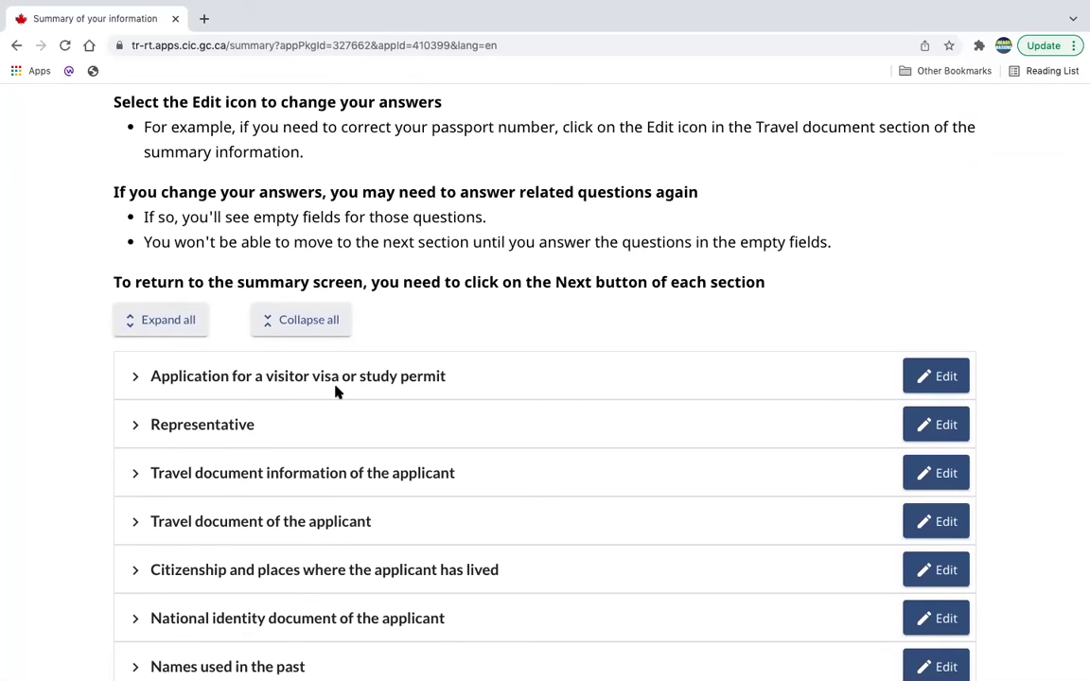
scroll(819, 579, down, 3)
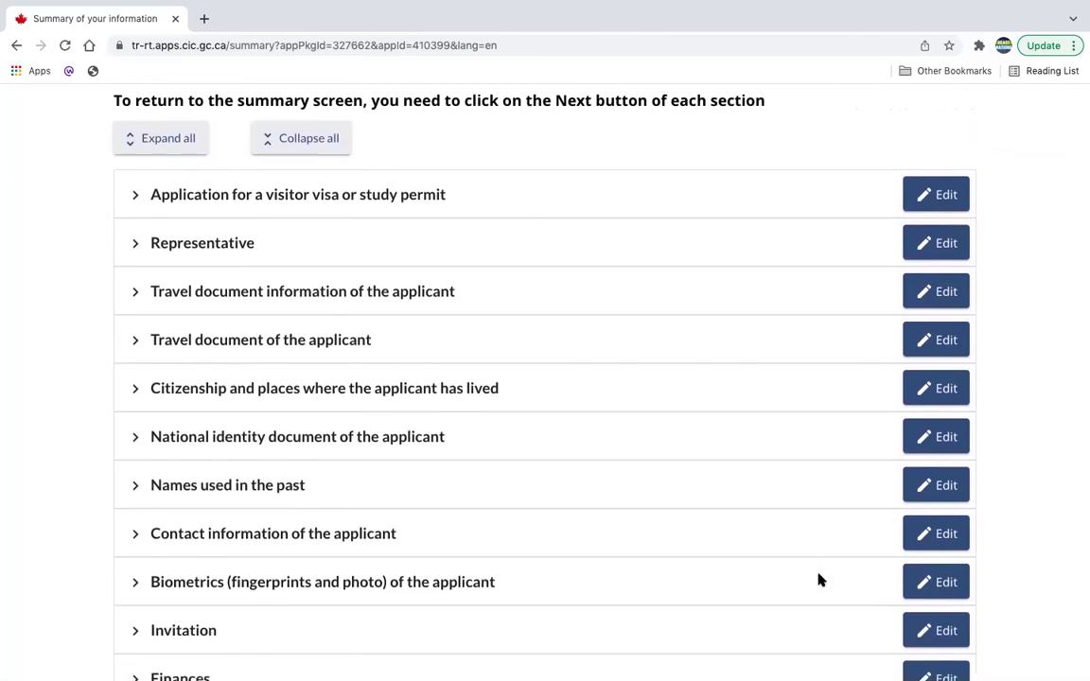
scroll(820, 579, down, 5)
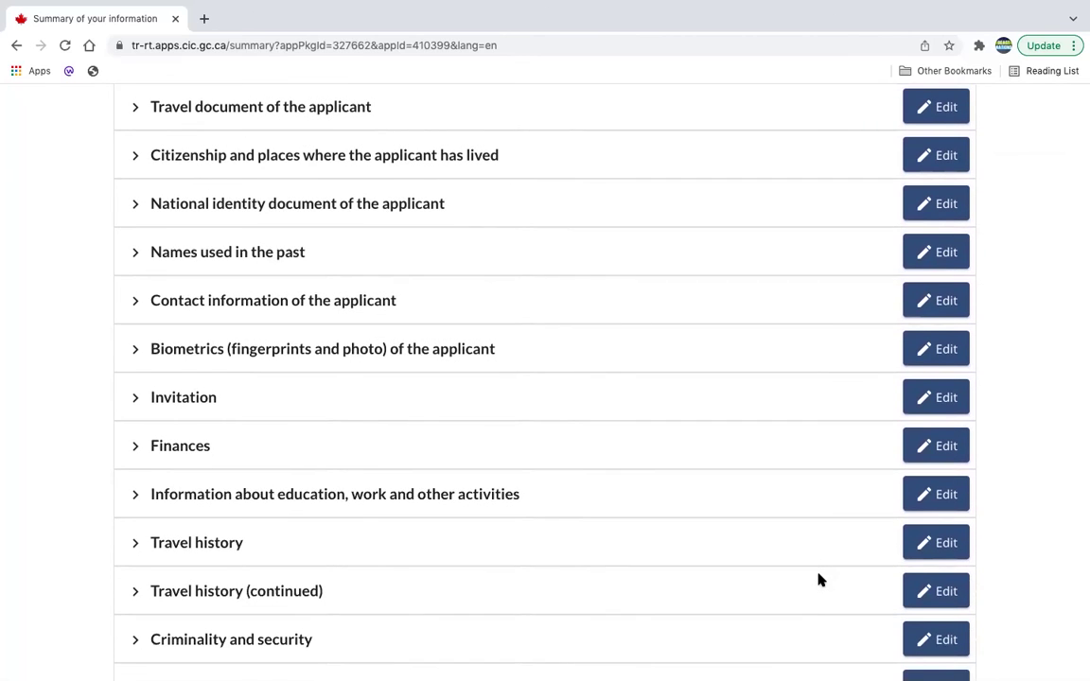
scroll(819, 579, down, 18)
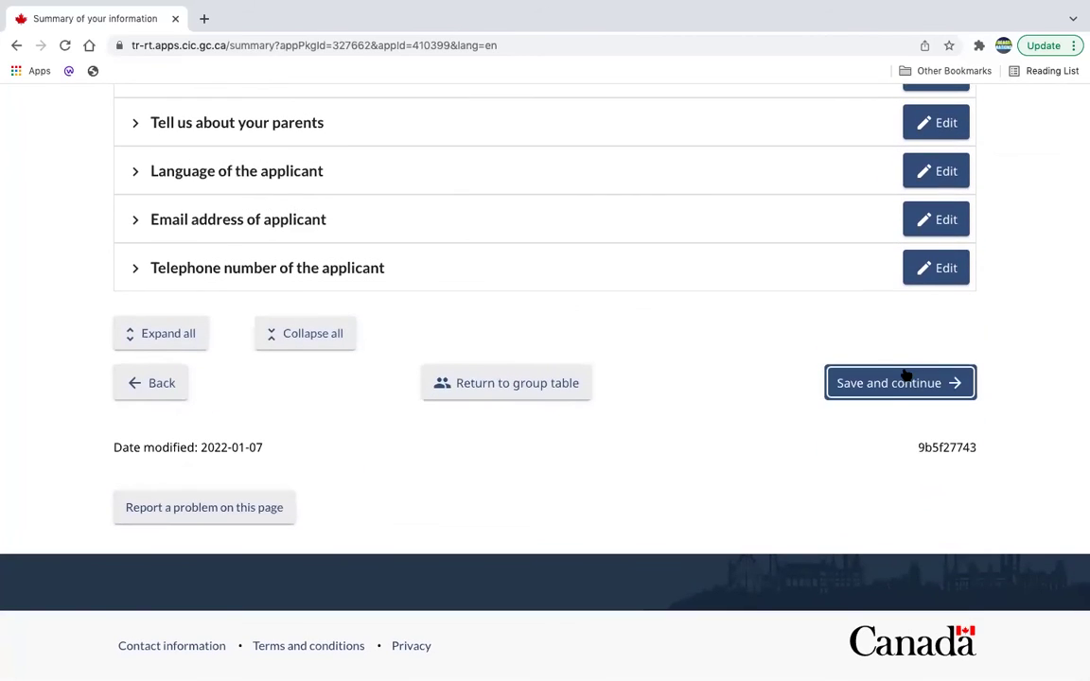
click(886, 388)
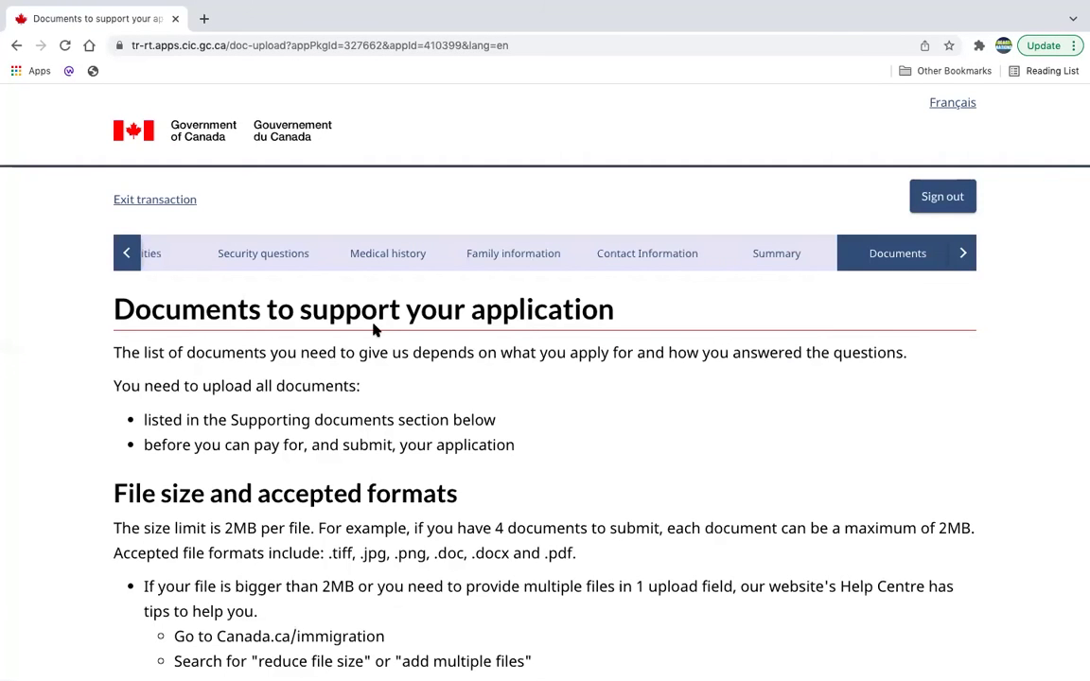
Read the Letter of invitation guidance in the Supporting documents table and collapse it
scroll(681, 452, down, 6)
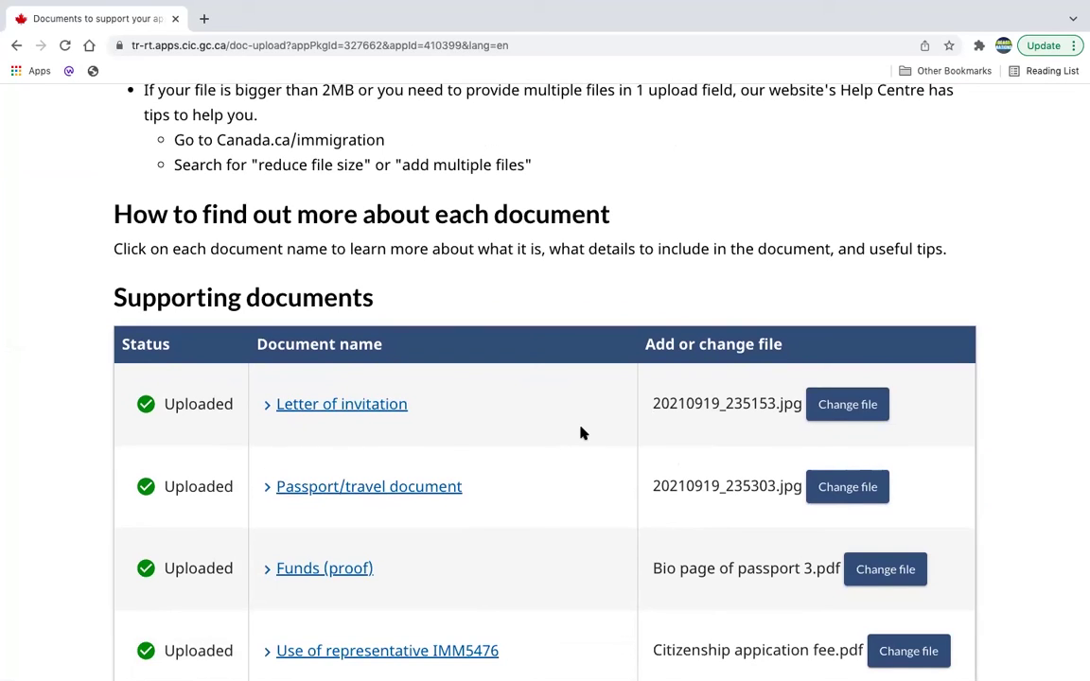
click(339, 407)
key(Tab)
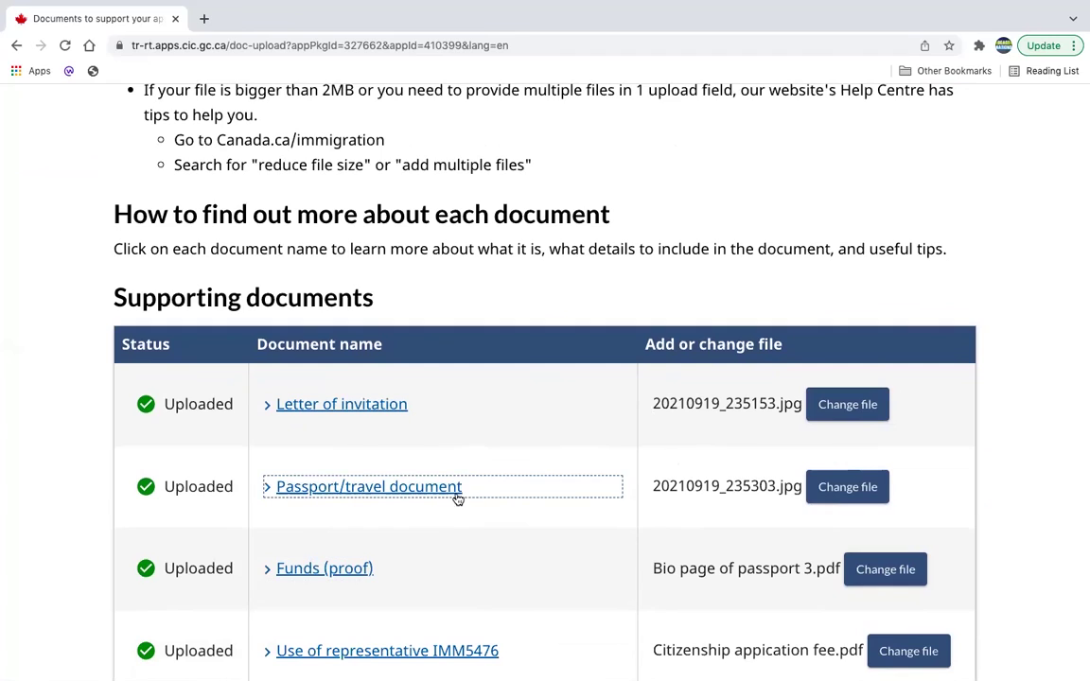
click(270, 411)
click(268, 410)
click(289, 409)
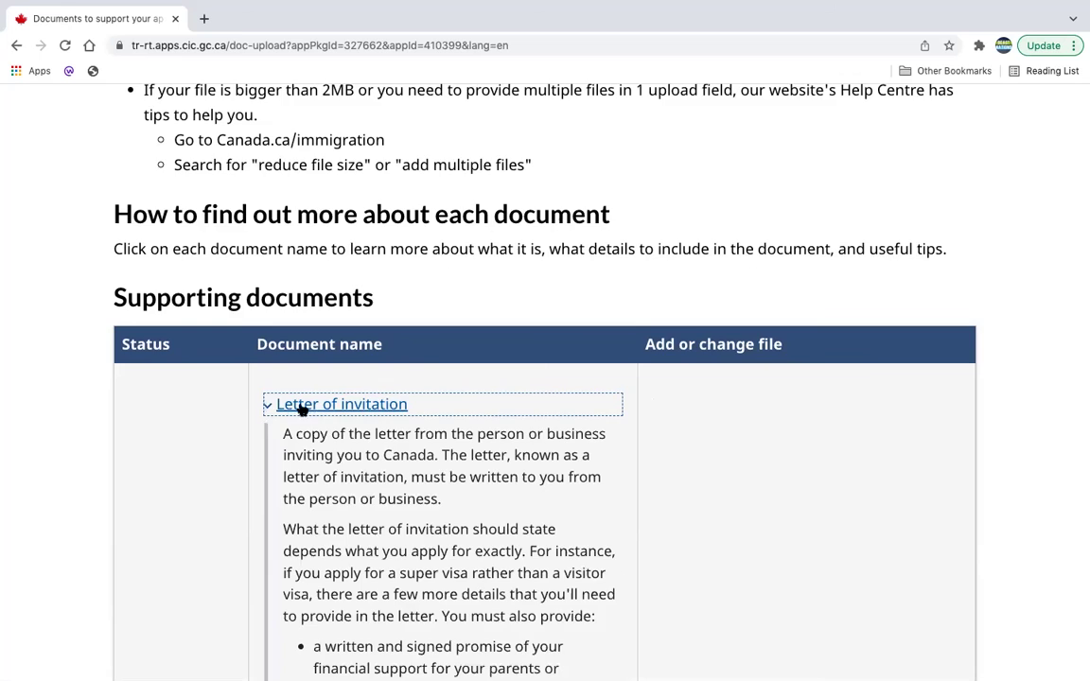
scroll(565, 479, down, 5)
scroll(563, 371, down, 2)
scroll(502, 374, up, 4)
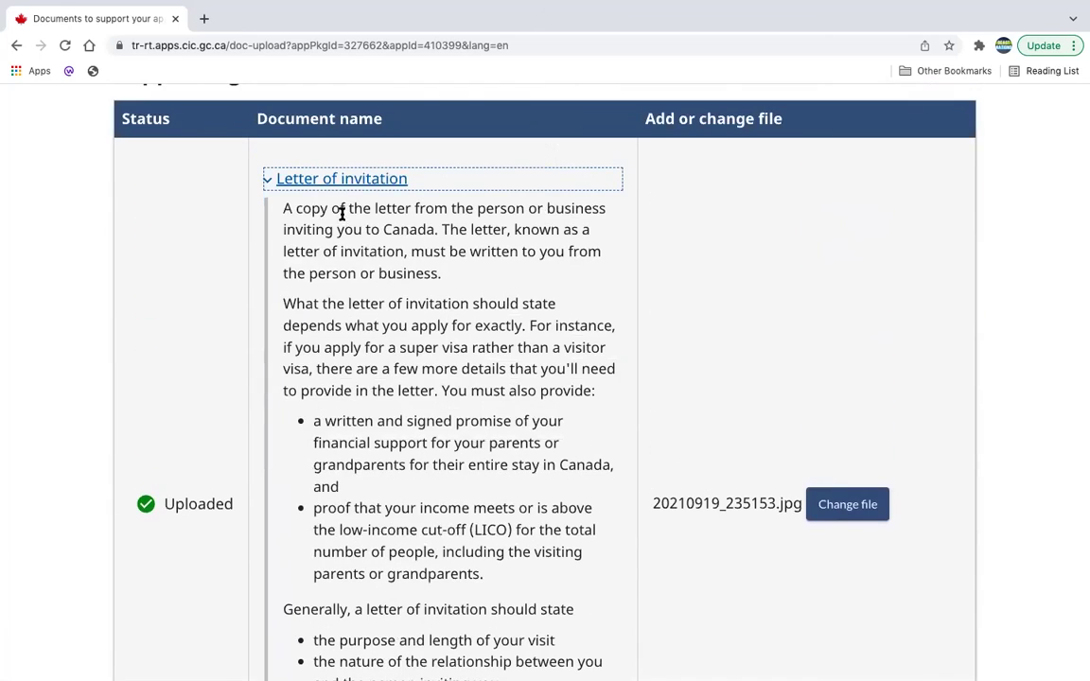
drag(284, 205, 497, 491)
scroll(609, 355, up, 5)
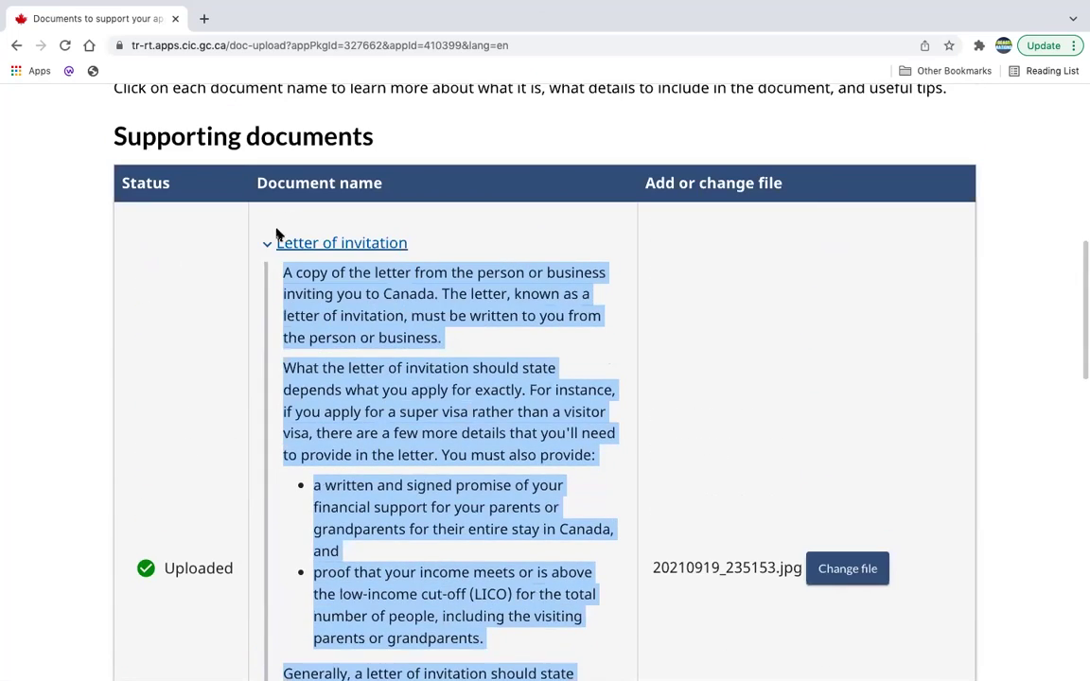
click(277, 236)
Expand the Passport/travel document guidance, read its requirements and collapse it
scroll(369, 331, down, 1)
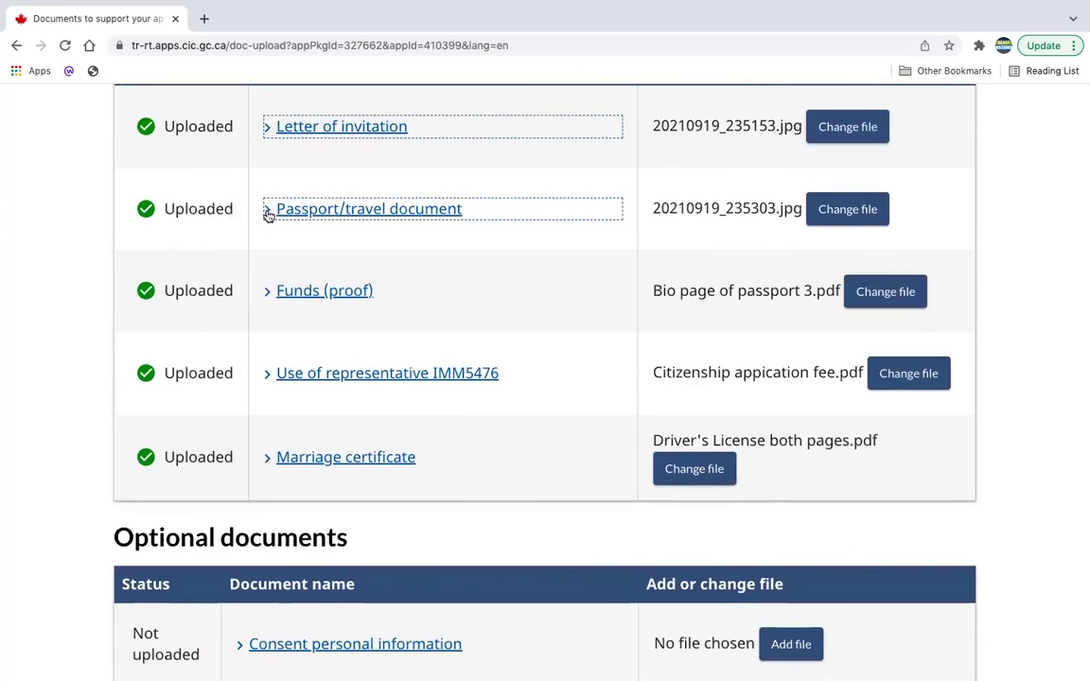
click(269, 212)
scroll(462, 479, down, 3)
scroll(461, 477, up, 2)
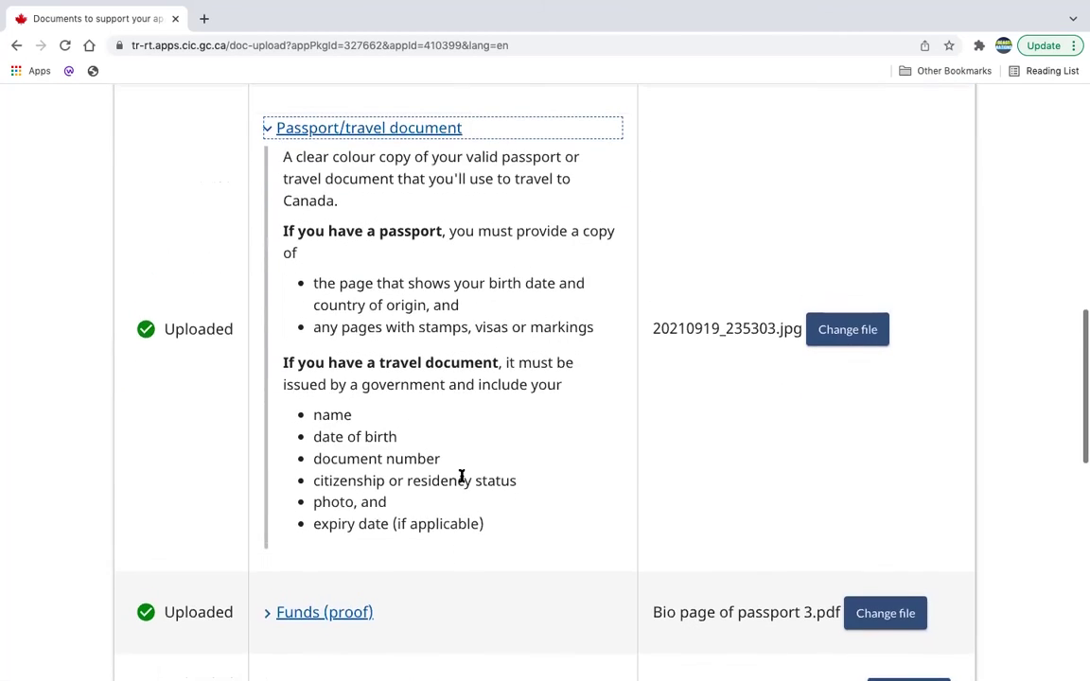
scroll(462, 476, up, 2)
click(269, 236)
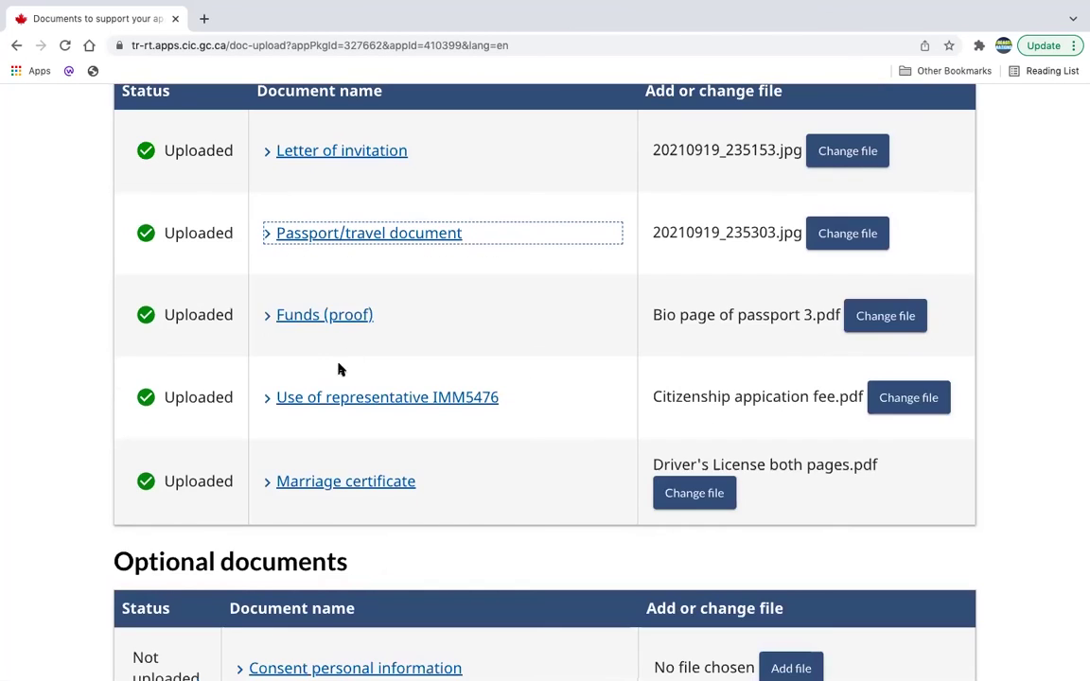
Expand the Funds (proof) guidance, read which proofs of financial support are accepted and collapse it
click(267, 314)
scroll(499, 470, down, 5)
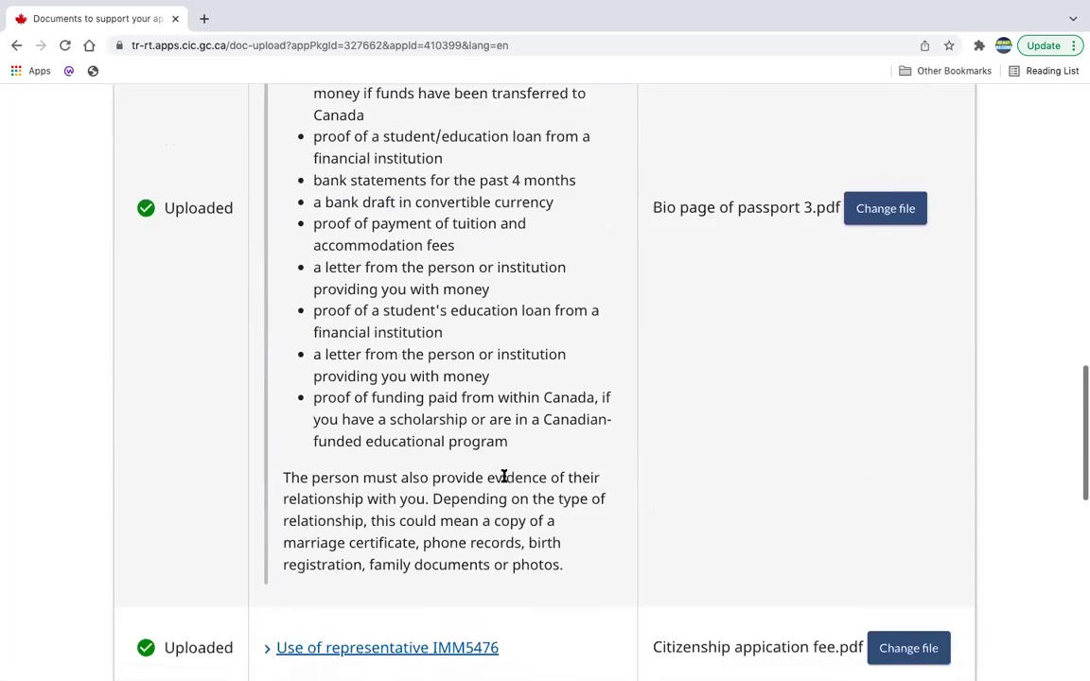
scroll(503, 476, up, 3)
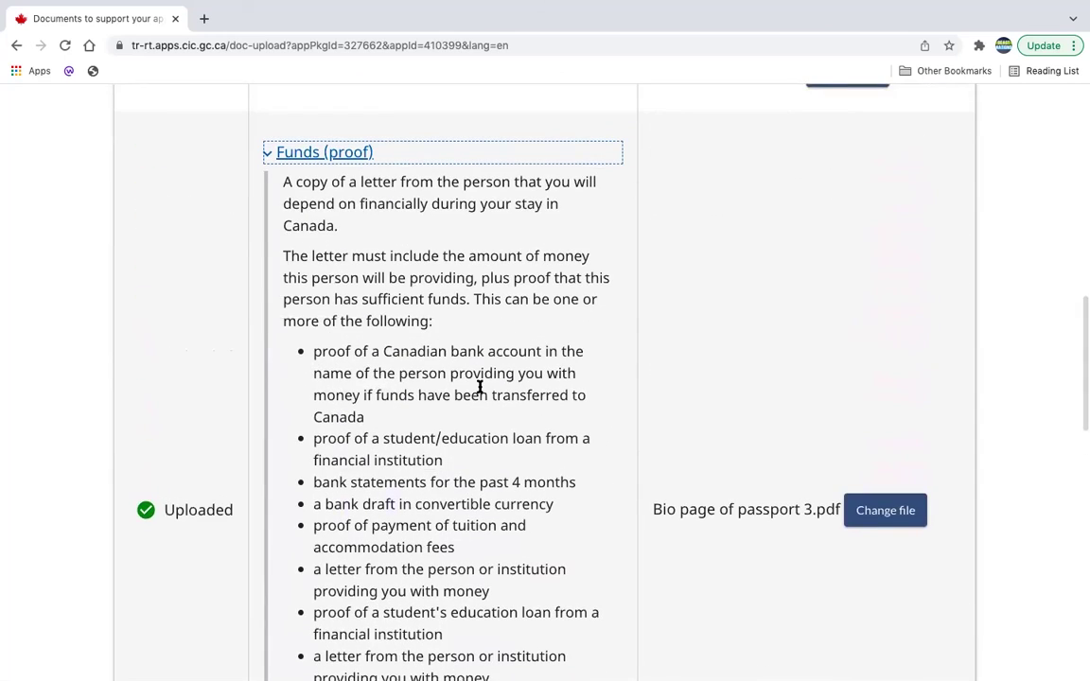
click(270, 153)
Read the Use of representative IMM5476 and Marriage certificate guidance, collapsing each entry after reading
click(269, 236)
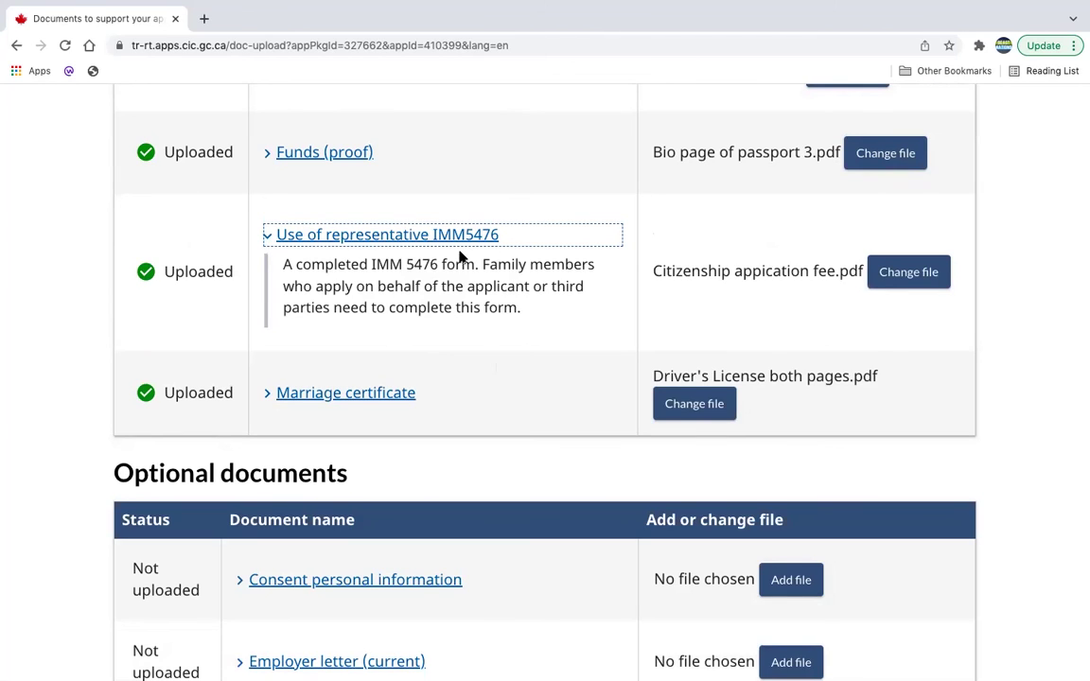
click(272, 239)
click(273, 326)
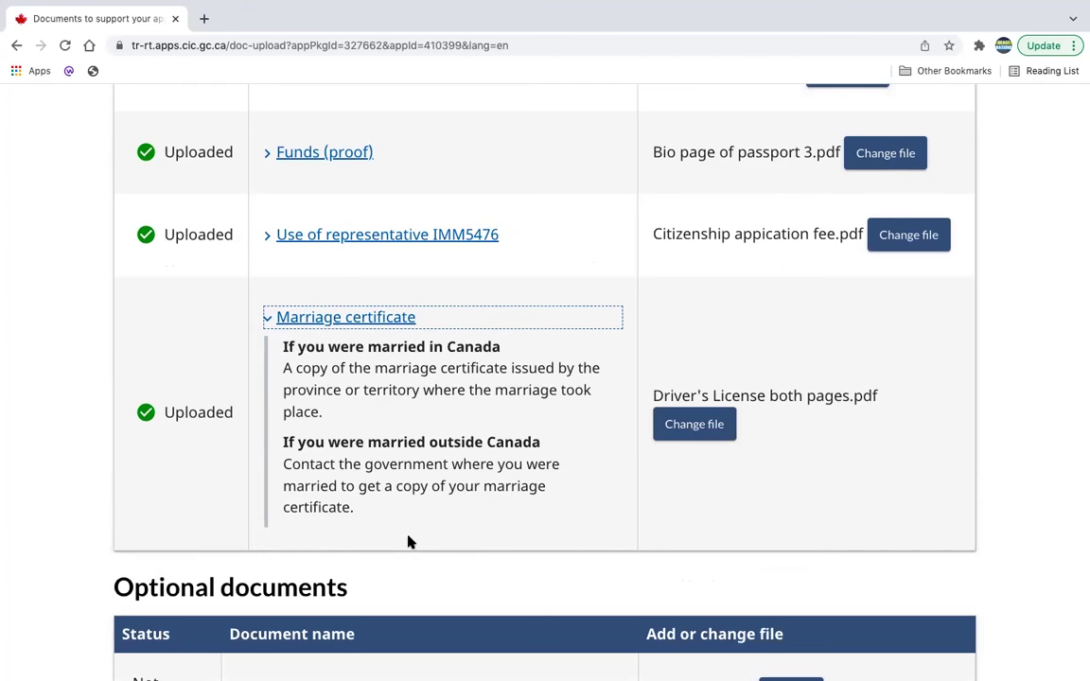
click(269, 320)
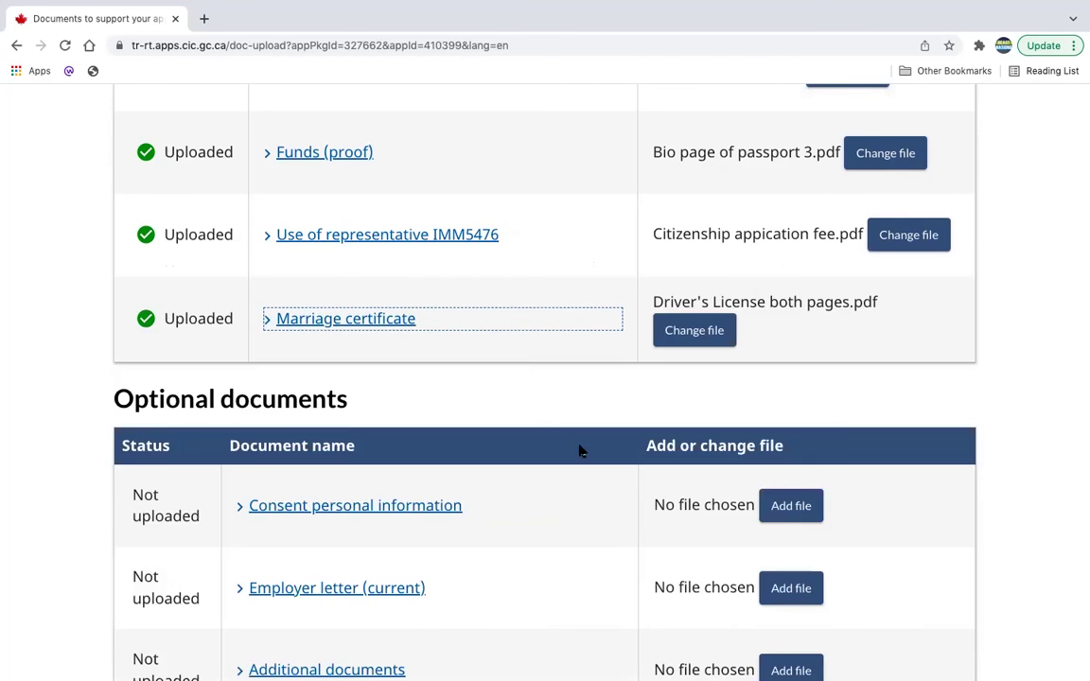
Check the Supporting and Optional documents tables and save to continue to the consent and declaration without adding optional files
scroll(584, 311, up, 3)
scroll(584, 311, down, 1)
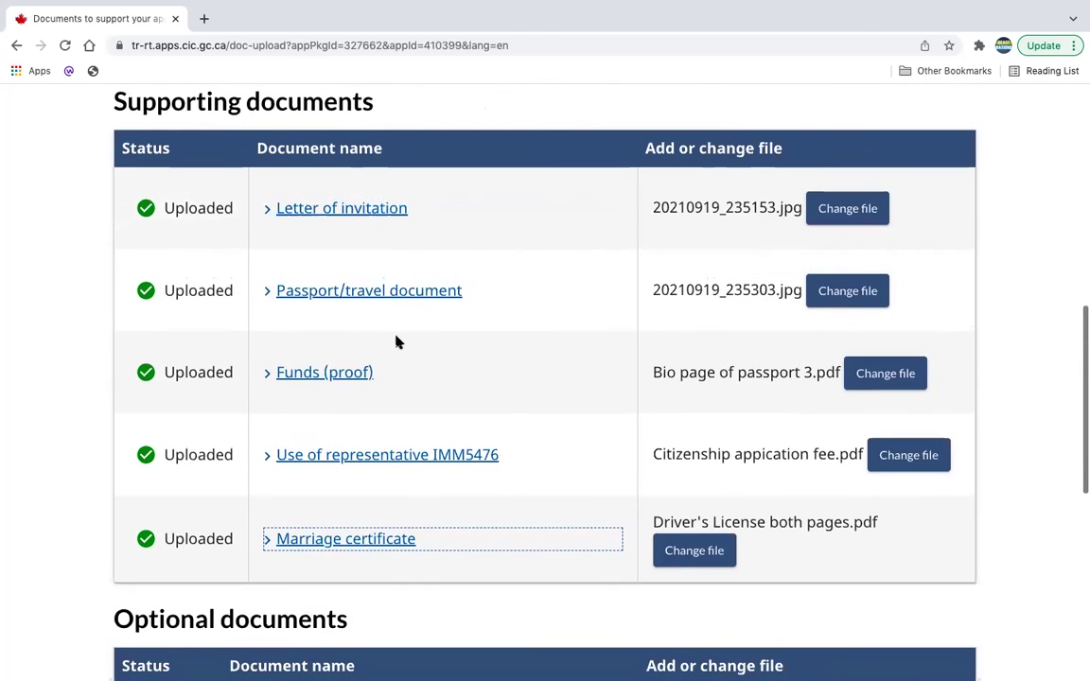
scroll(768, 360, down, 4)
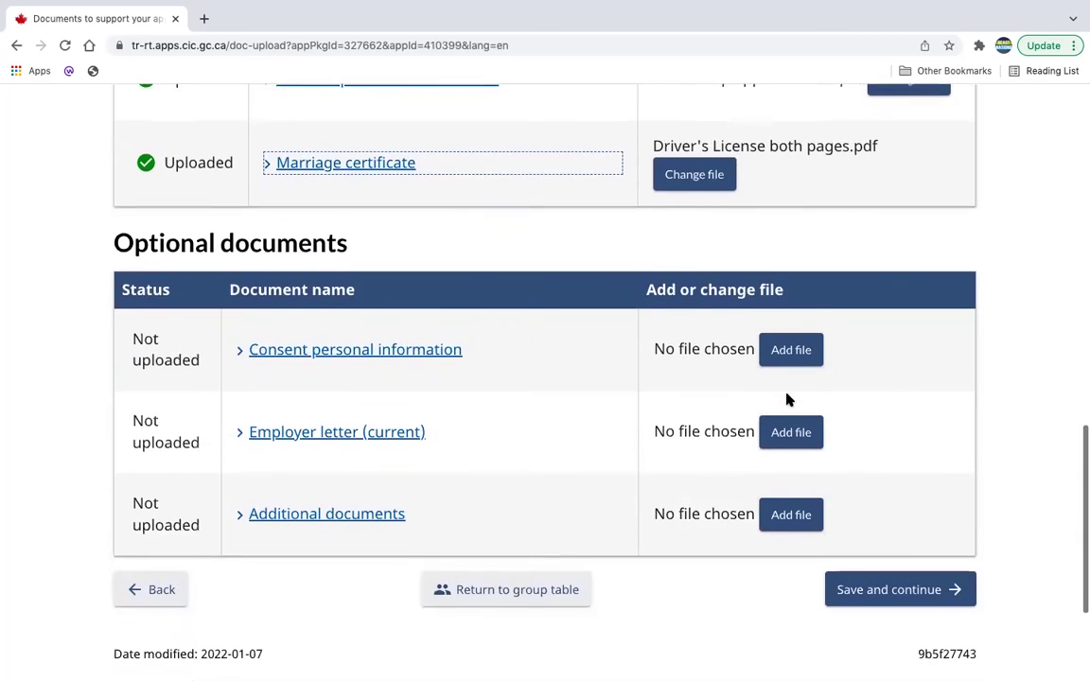
click(894, 587)
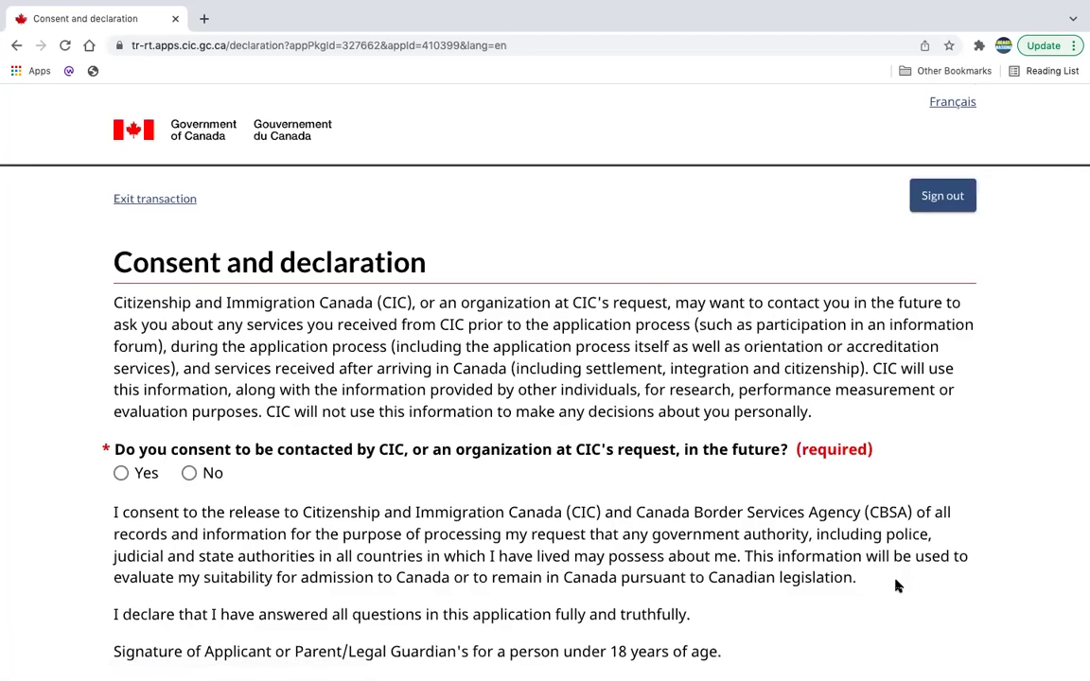
Answer Yes to being contacted by CIC, sign the declaration with the applicant's surname, leave the given name blank, and save
scroll(894, 582, down, 3)
click(304, 441)
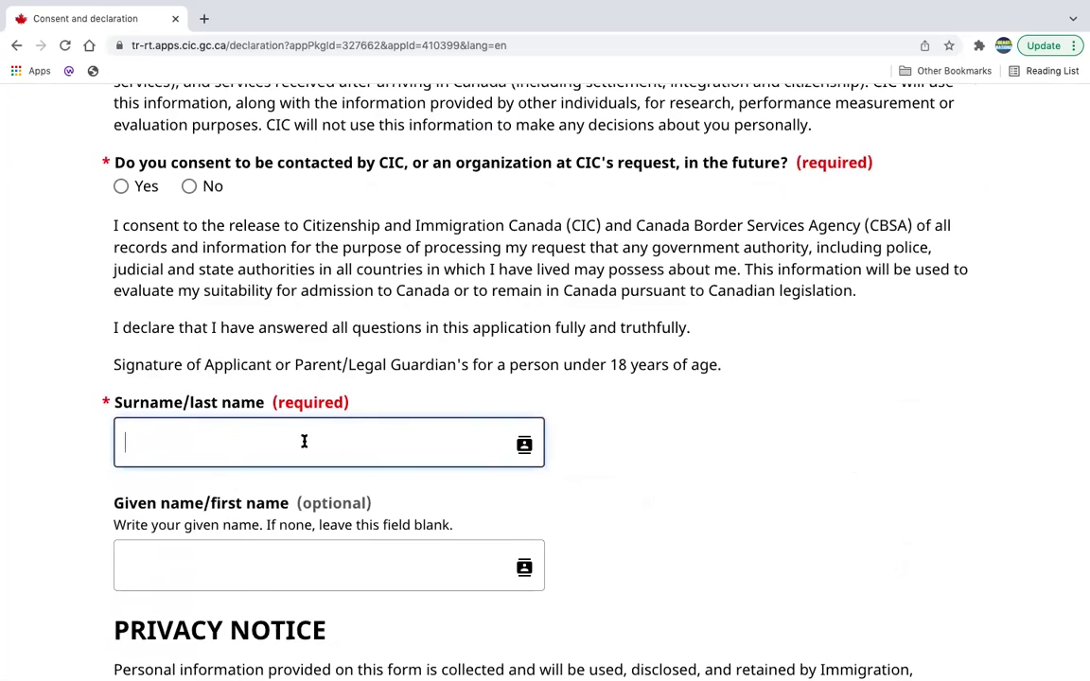
click(123, 188)
click(194, 479)
text(oBA)
key(BackSpace)
key(BackSpace)
key(BackSpace)
text(Oba)
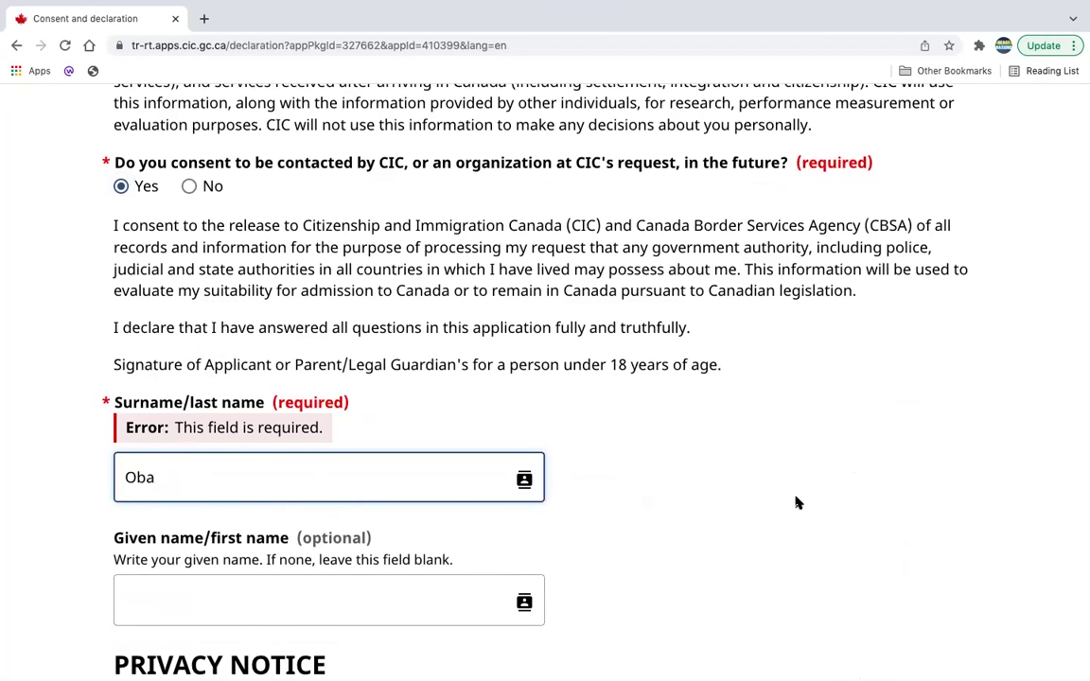
scroll(798, 502, down, 8)
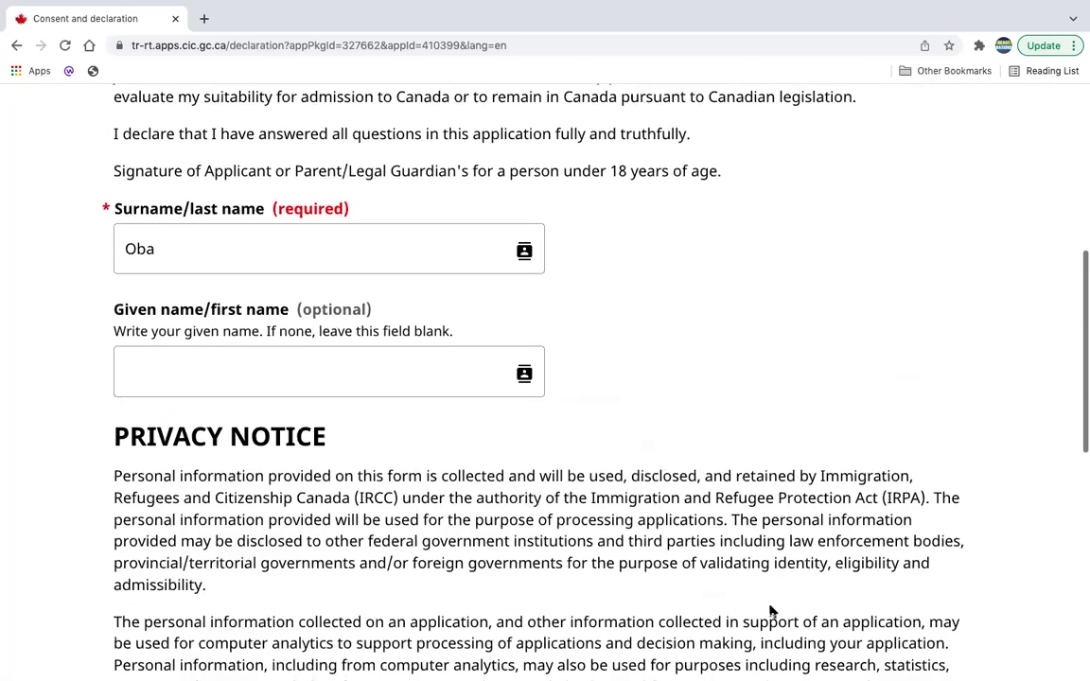
click(885, 550)
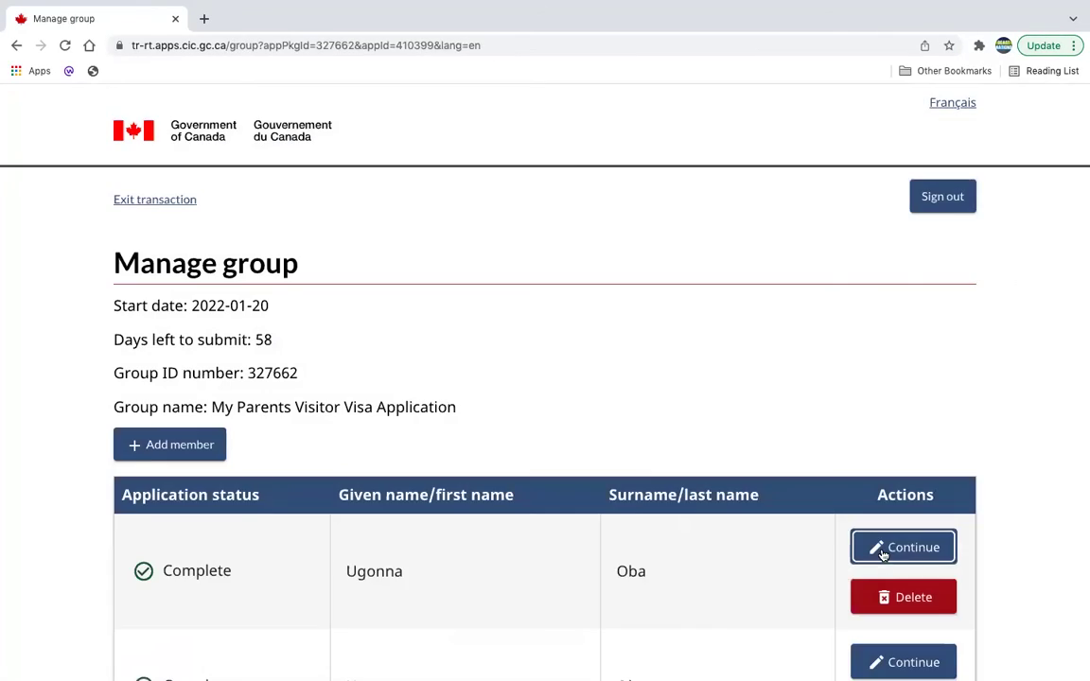
Review the members on the Manage group page, confirm that the group's applications are completed, and save and continue
scroll(823, 452, down, 1)
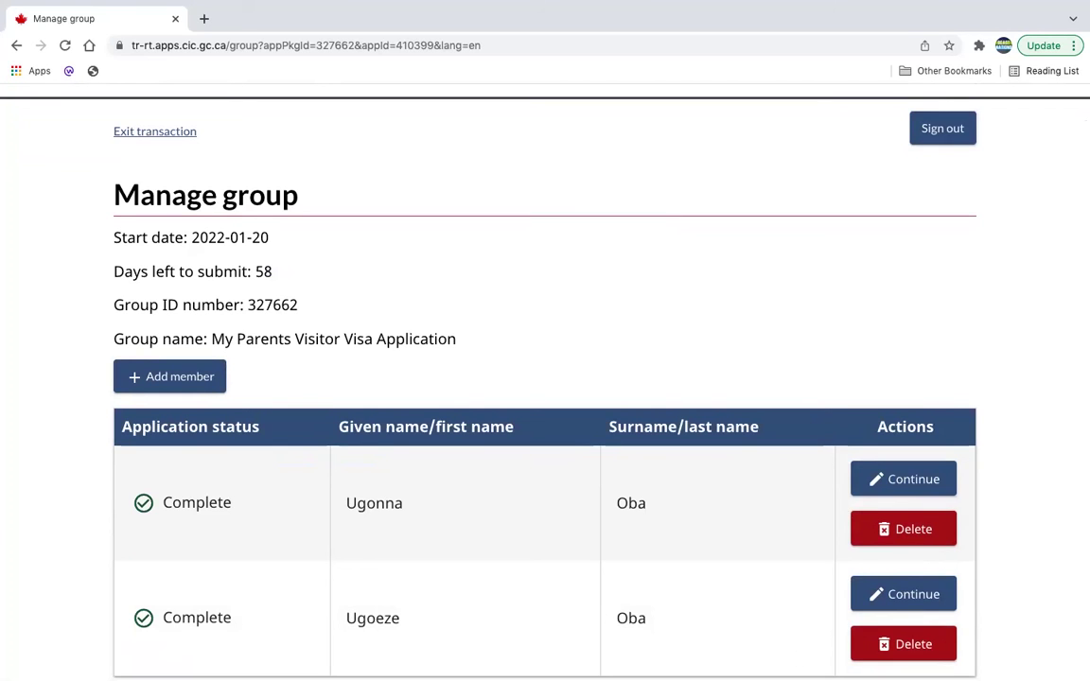
scroll(466, 623, down, 3)
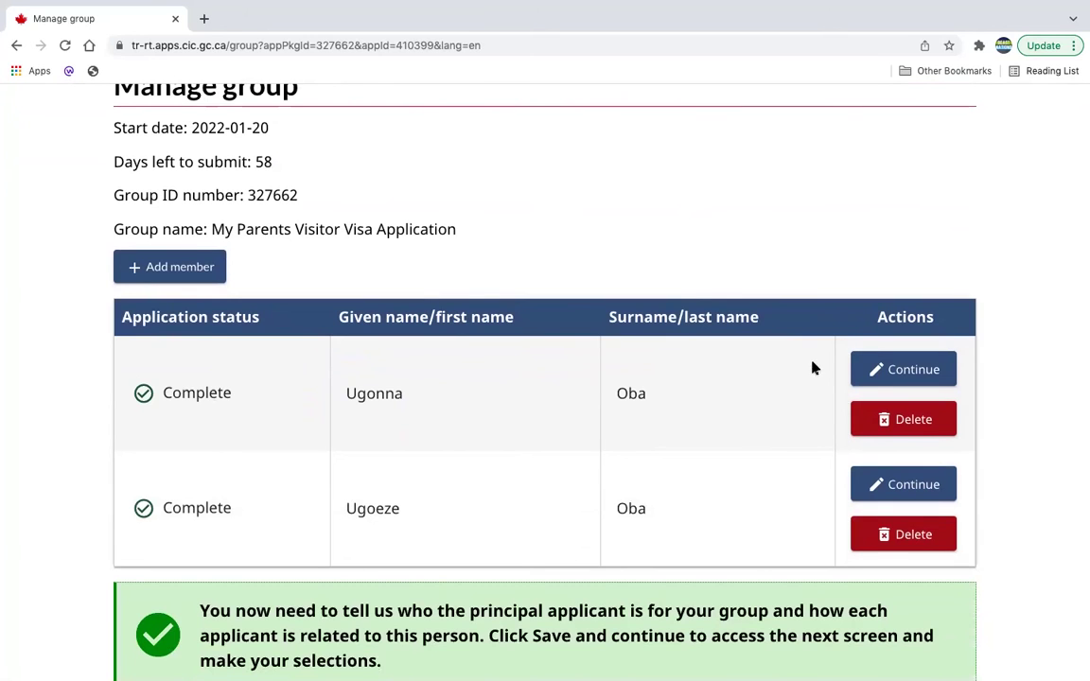
scroll(774, 399, down, 8)
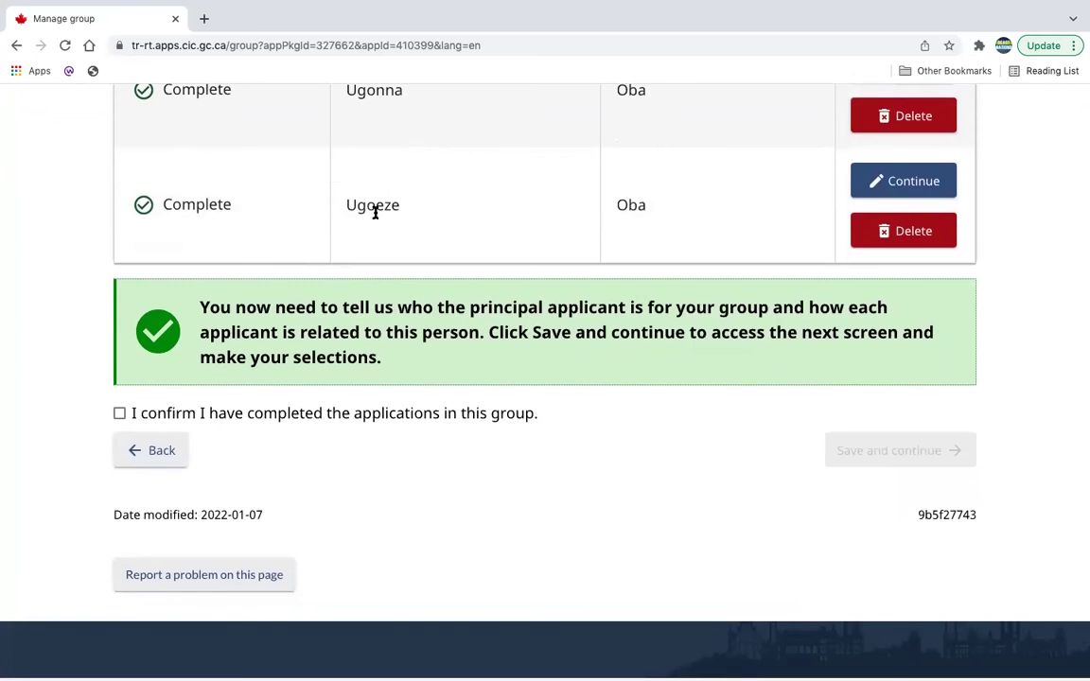
scroll(379, 219, up, 4)
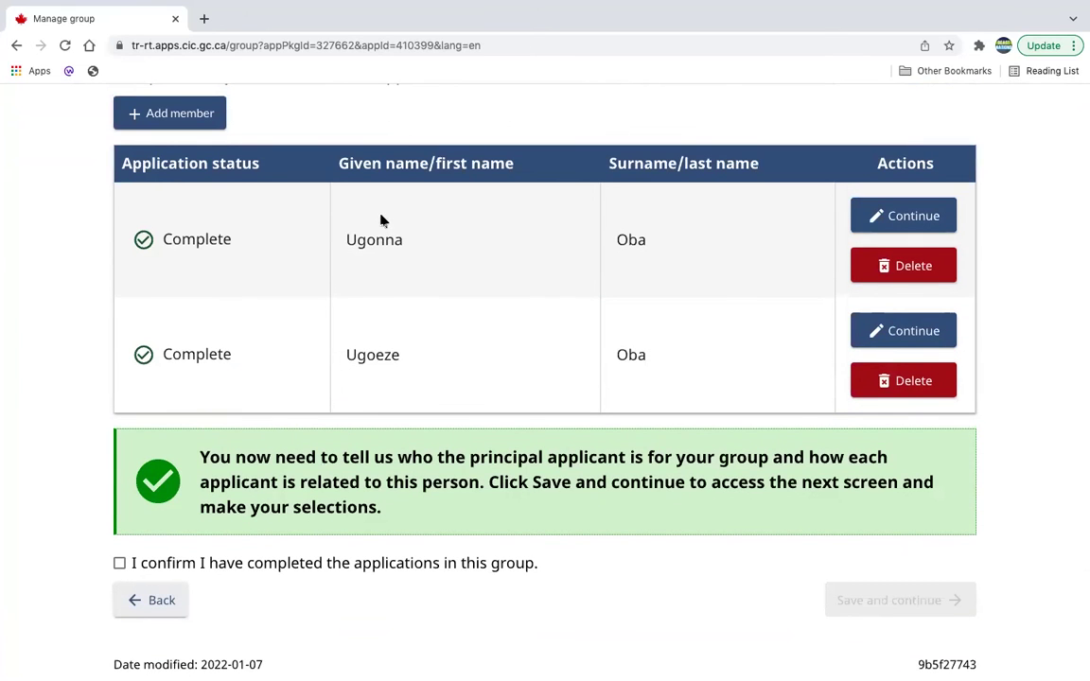
scroll(479, 309, down, 2)
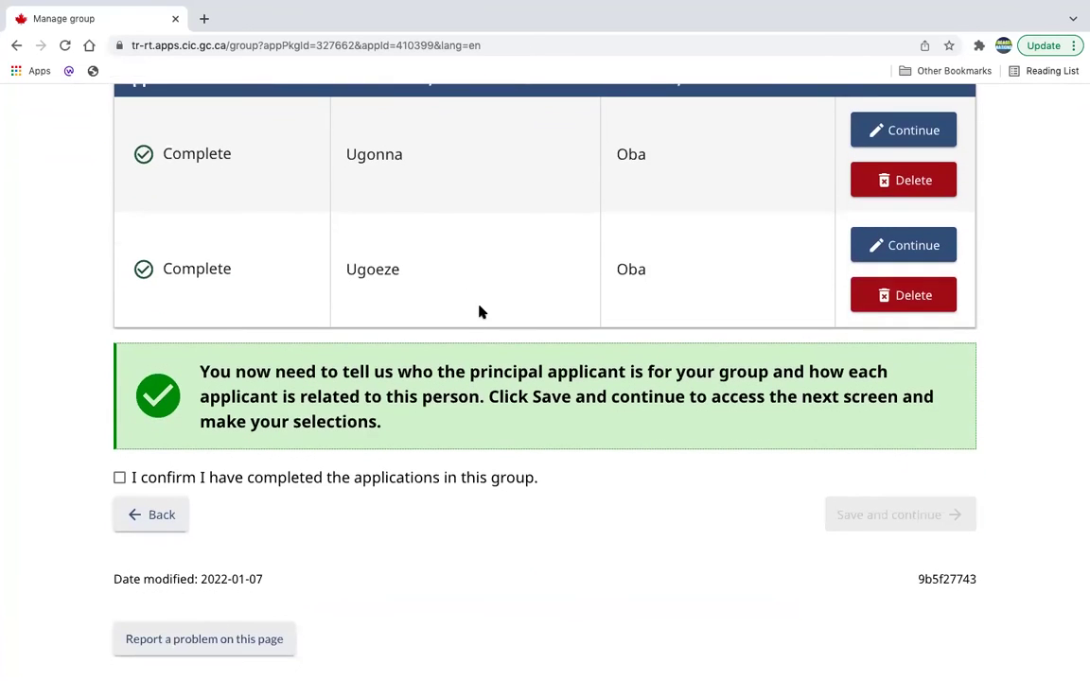
click(120, 479)
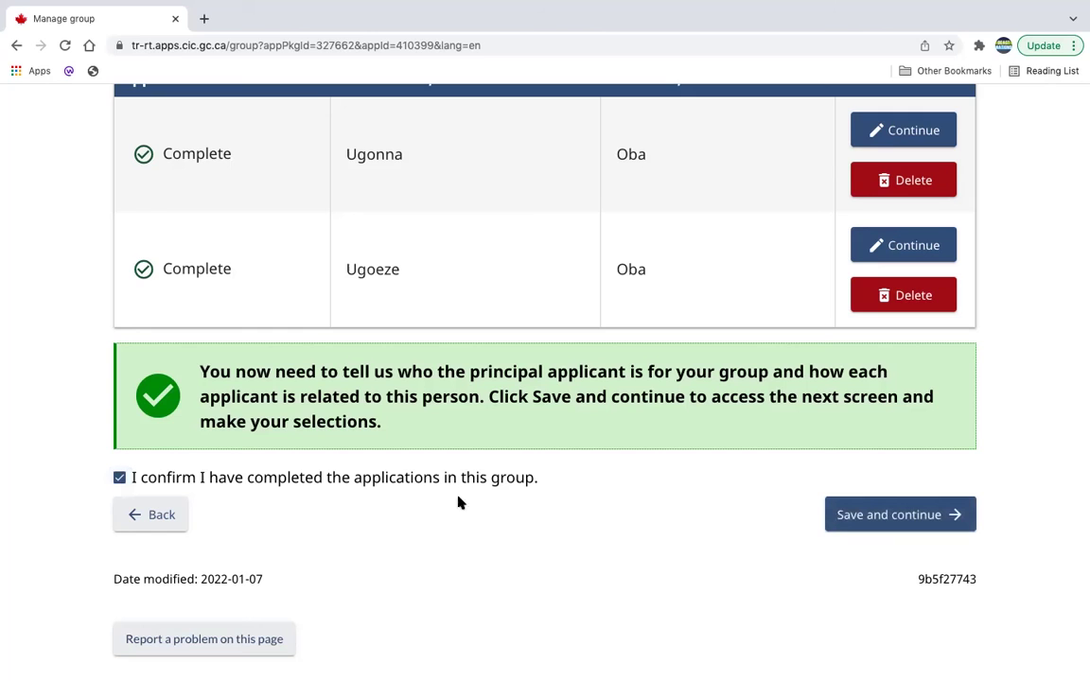
click(890, 514)
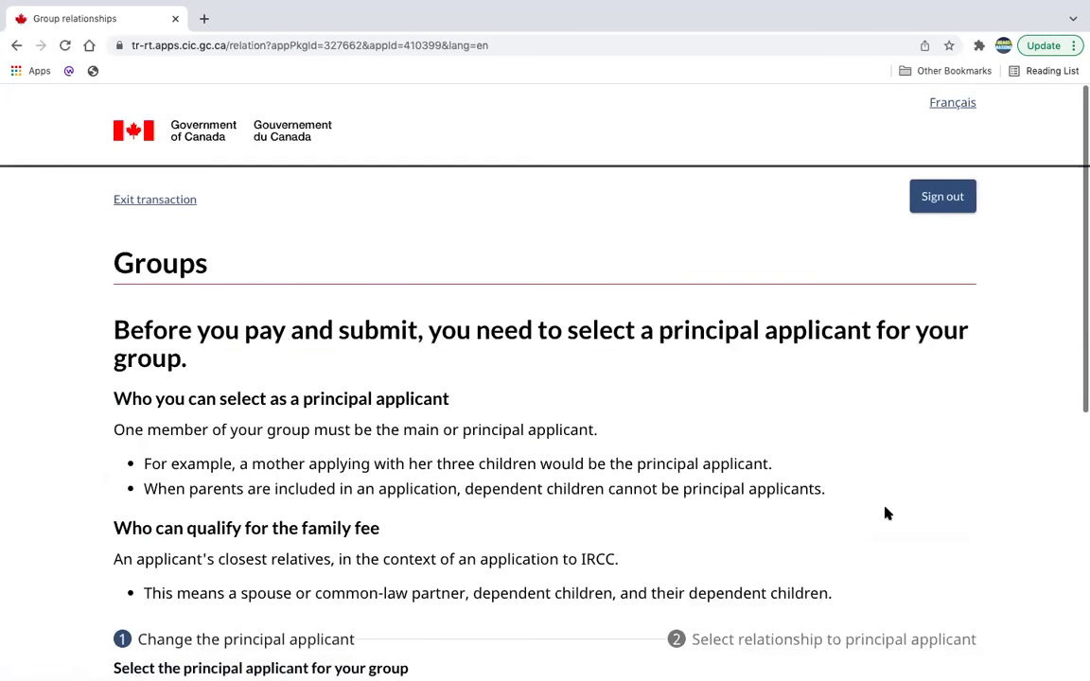
Read the principal applicant rules, keep the first listed member as principal applicant, and save and continue
scroll(231, 195, down, 2)
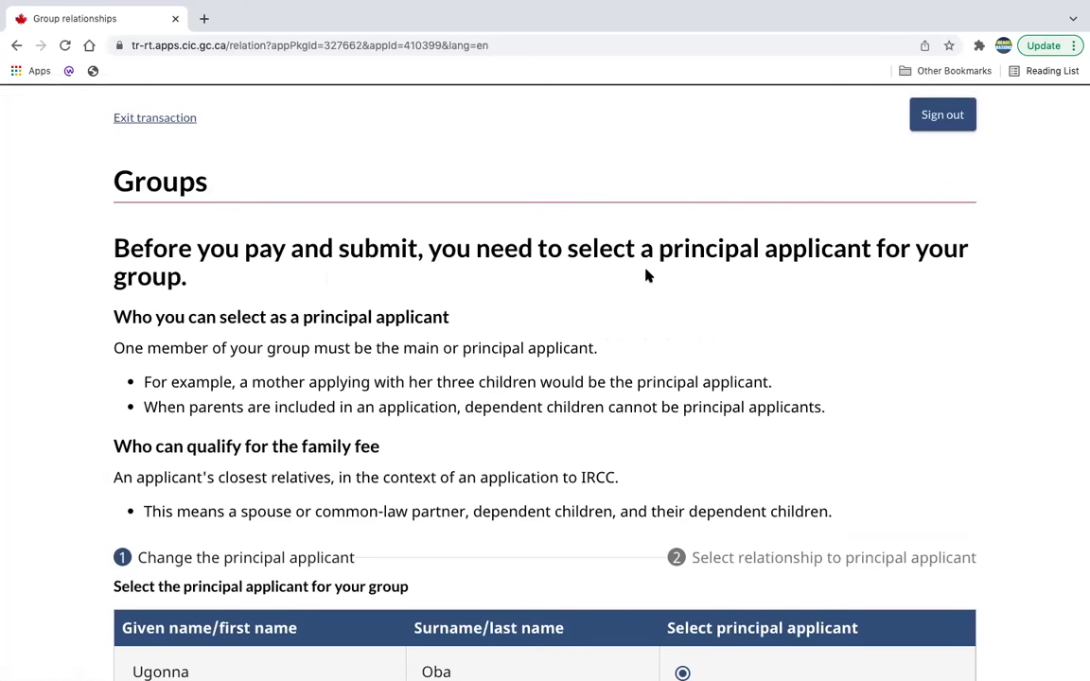
scroll(891, 440, down, 8)
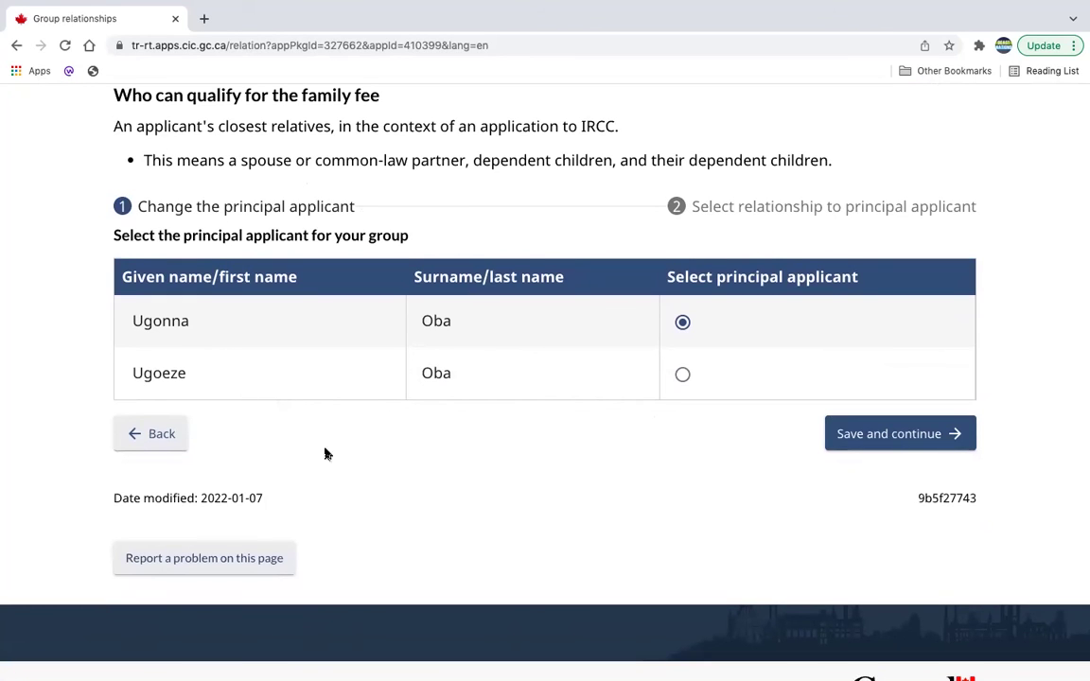
click(889, 441)
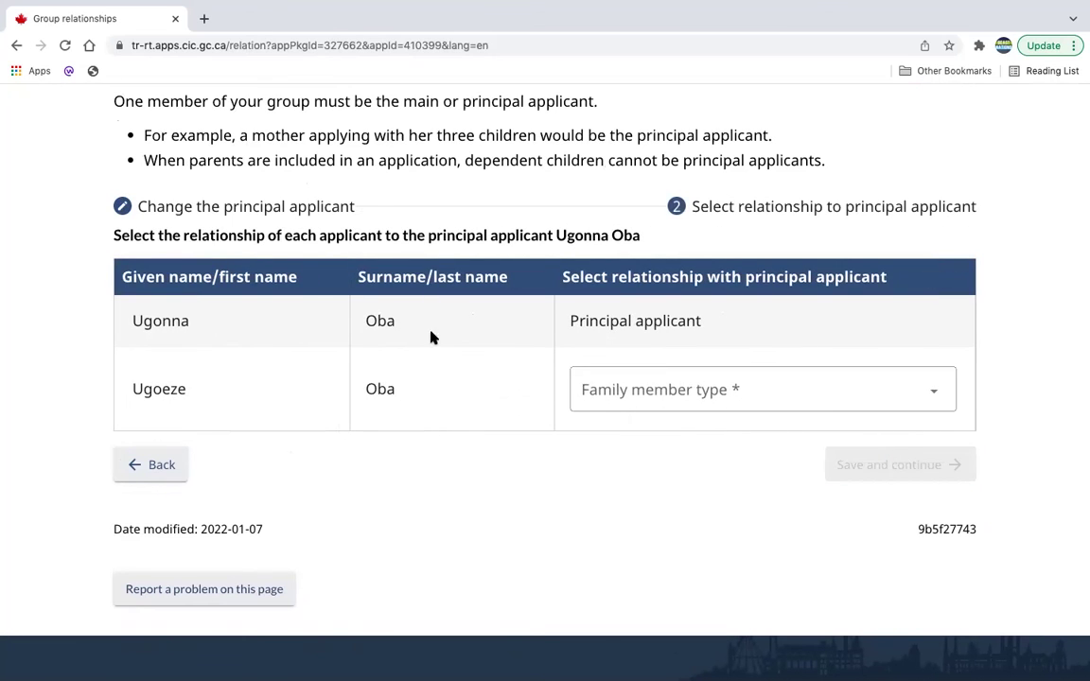
Set the second member's relationship to the principal applicant to Spouse, and save to continue to the fees
click(915, 405)
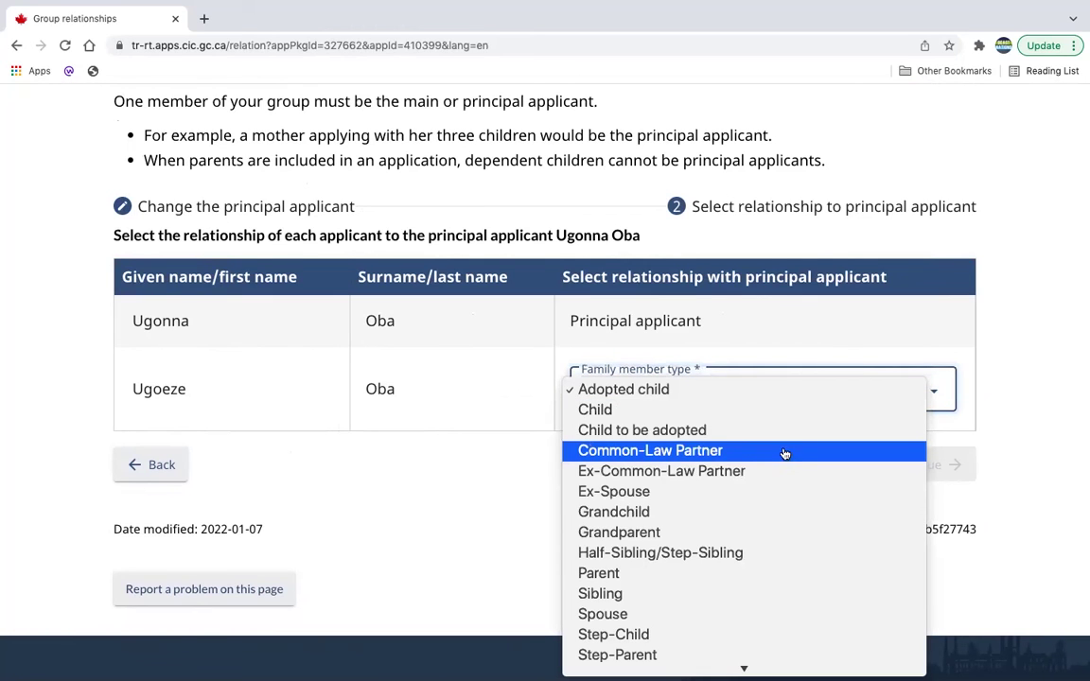
scroll(779, 560, down, 2)
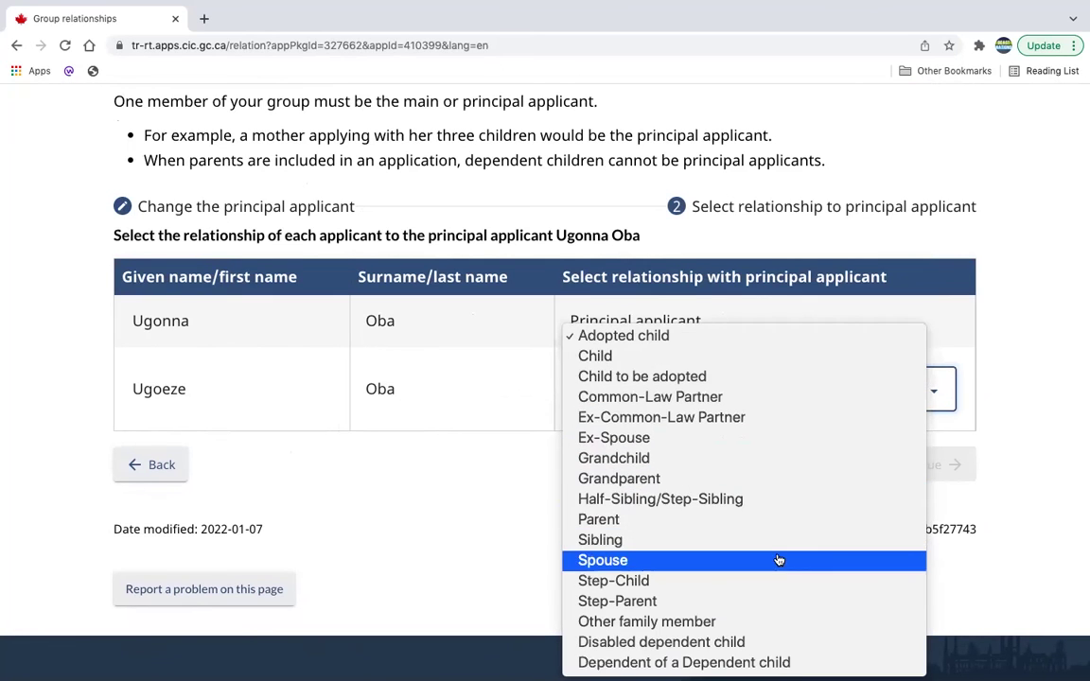
click(704, 562)
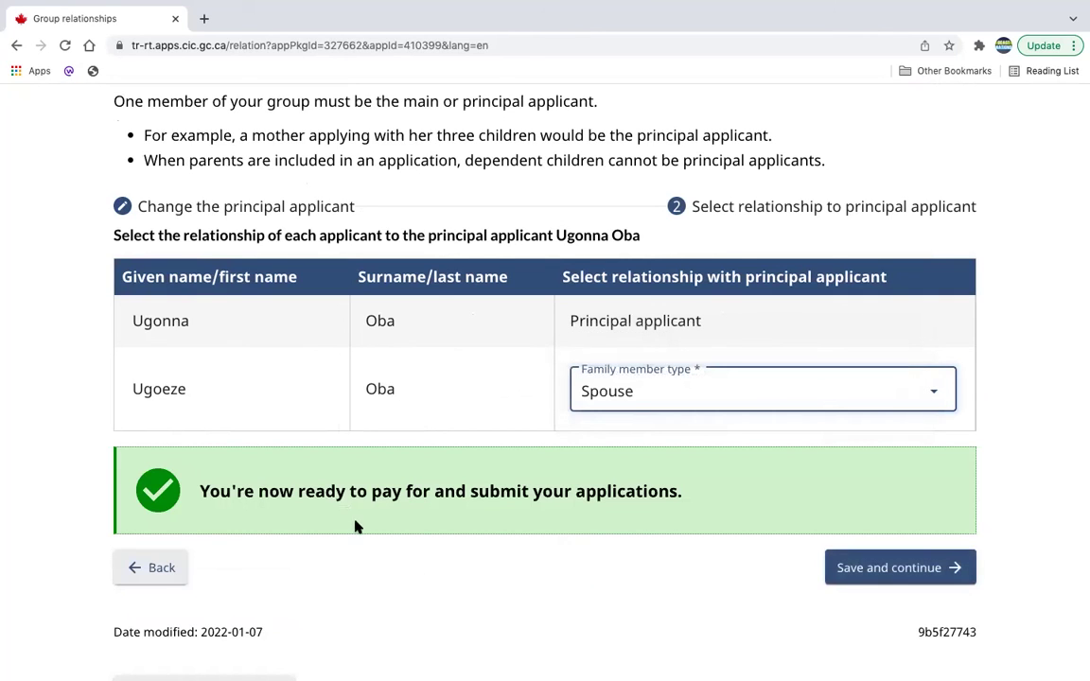
click(872, 565)
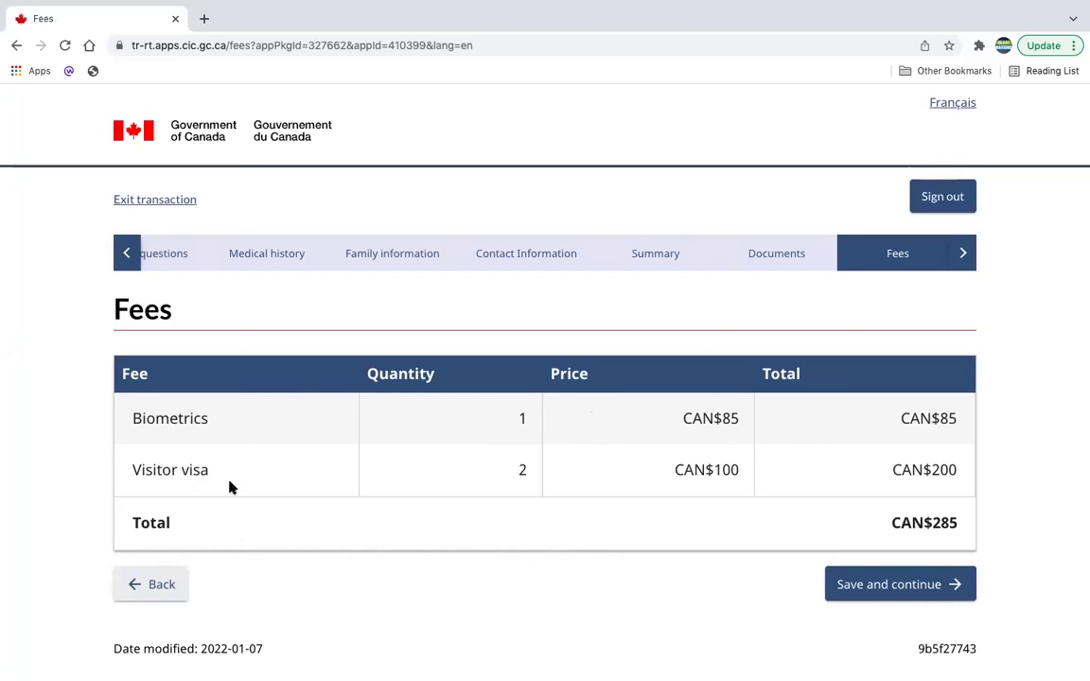
Accept the biometrics and visitor visa fees, continue to the payment checkout, and start the cardholder name entry
click(867, 586)
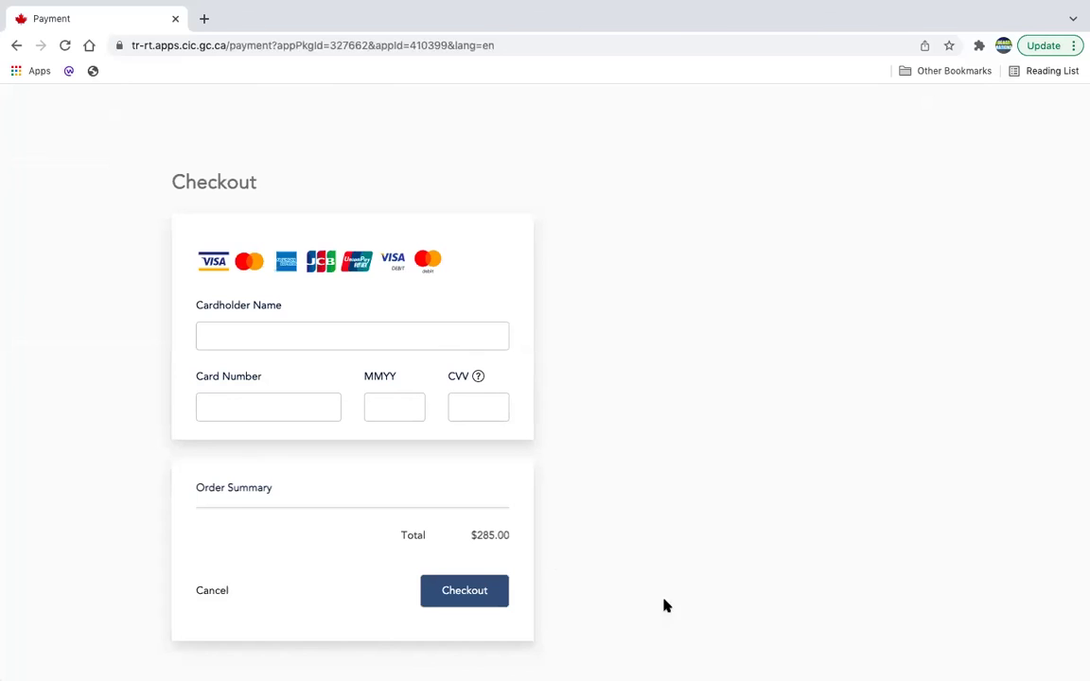
click(416, 334)
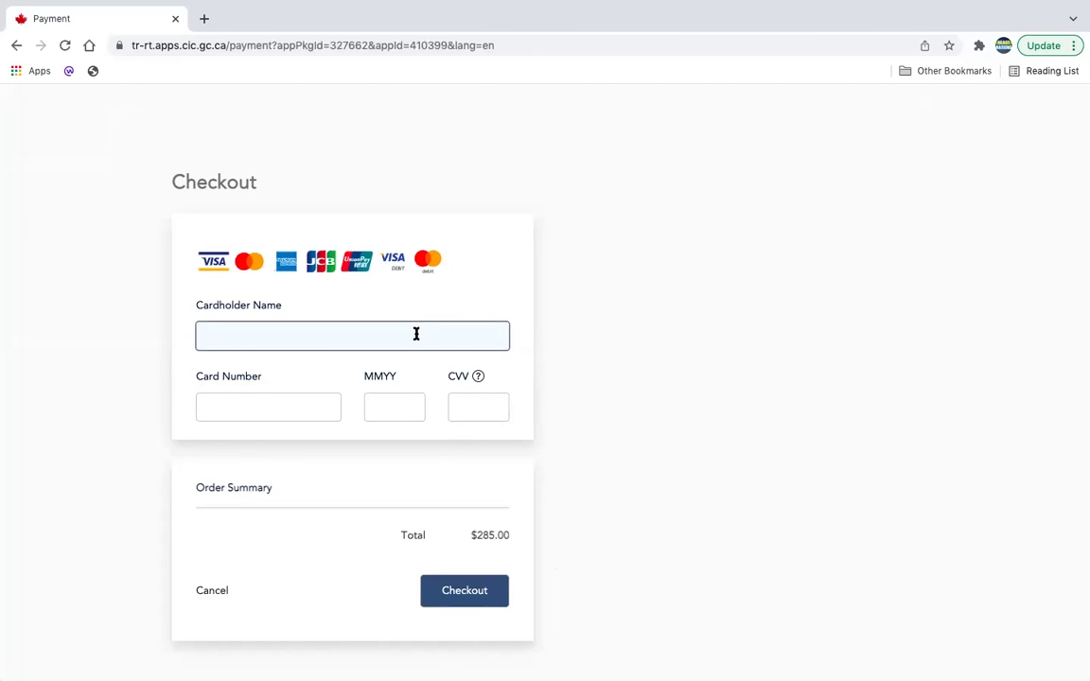